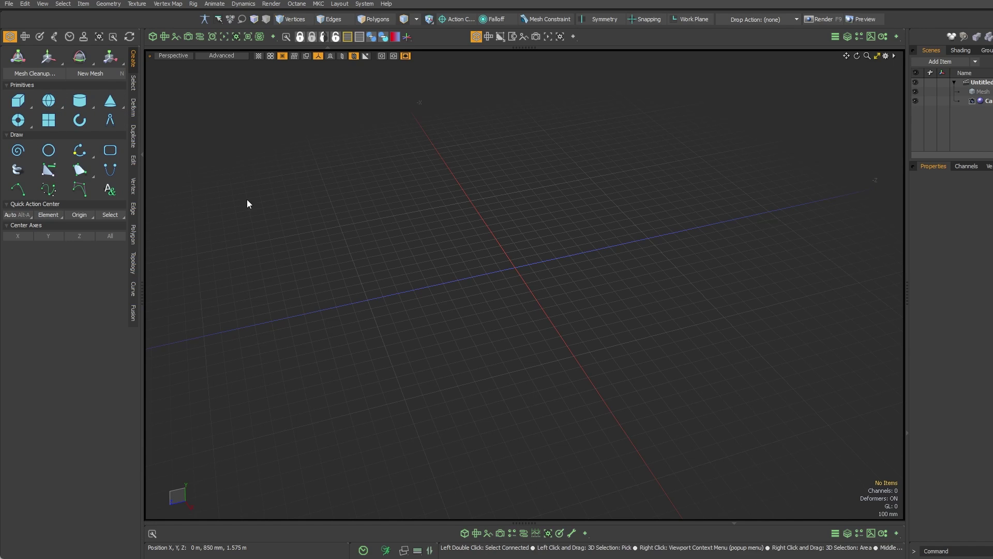
# Set the action center to Origin and create a uniform globe at the origin with a radius of about 452.5 mm
pyautogui.click(48, 103)
pyautogui.keyDown('alt'); pyautogui.moveTo(564, 313); pyautogui.dragTo(556, 342); pyautogui.keyUp('alt')
pyautogui.click(80, 215)
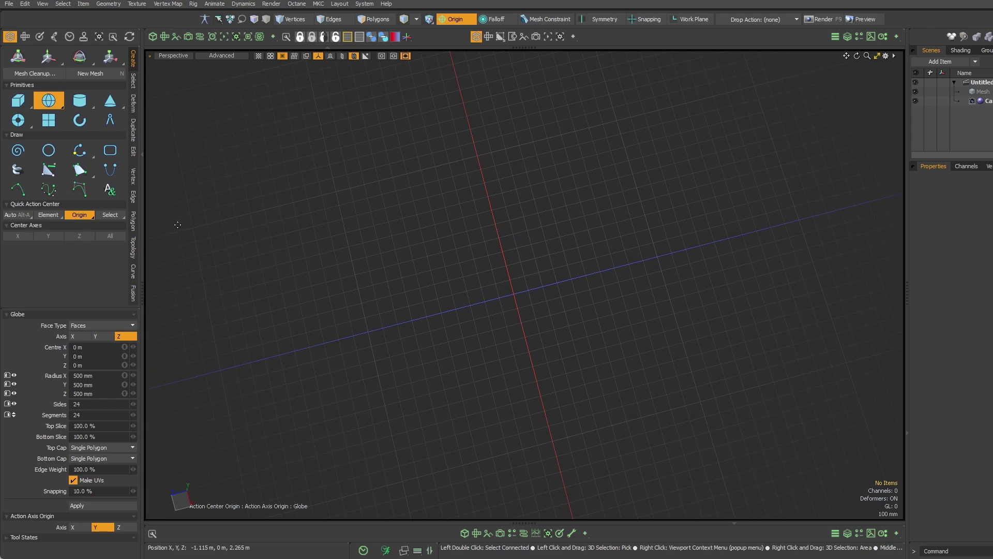
pyautogui.keyDown('ctrl'); pyautogui.moveTo(514, 293); pyautogui.dragTo(598, 343); pyautogui.keyUp('ctrl')
pyautogui.keyDown('alt'); pyautogui.moveTo(569, 411); pyautogui.dragTo(660, 253); pyautogui.keyUp('alt')
# Set the globe's face type to Catmull-Clark and try its axis on X before setting it to Y
pyautogui.press('k')
pyautogui.click(688, 177)
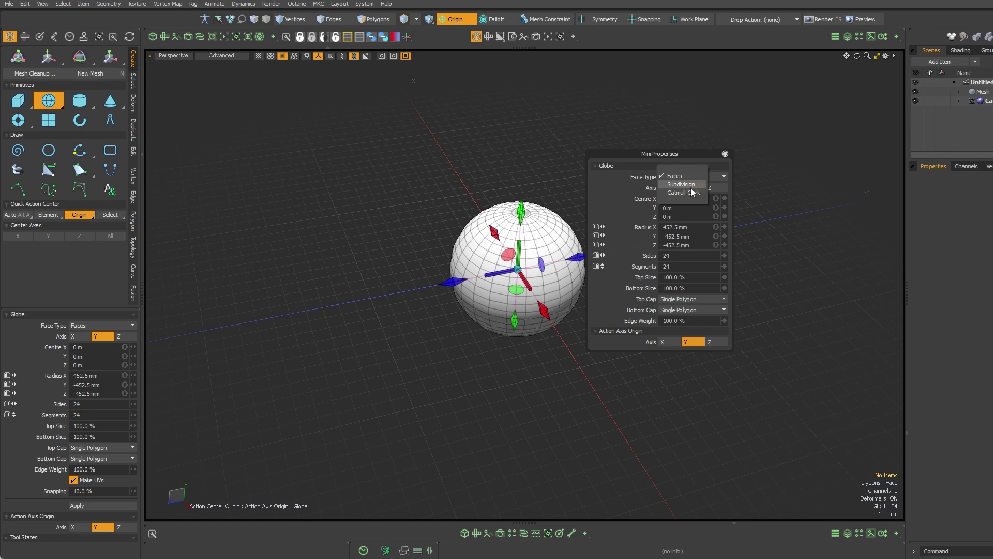
pyautogui.click(683, 193)
pyautogui.click(670, 188)
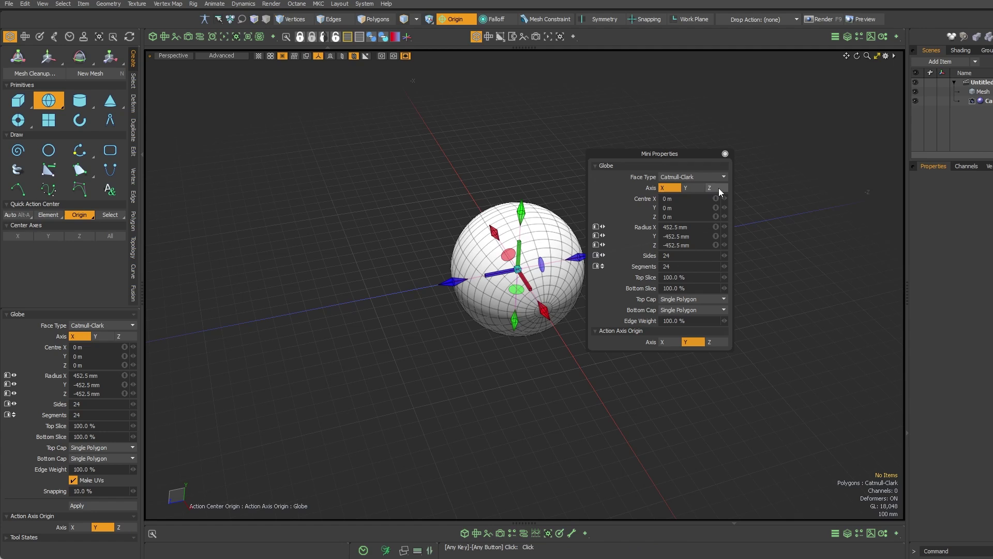
pyautogui.click(693, 188)
pyautogui.moveTo(676, 156); pyautogui.dragTo(746, 132)
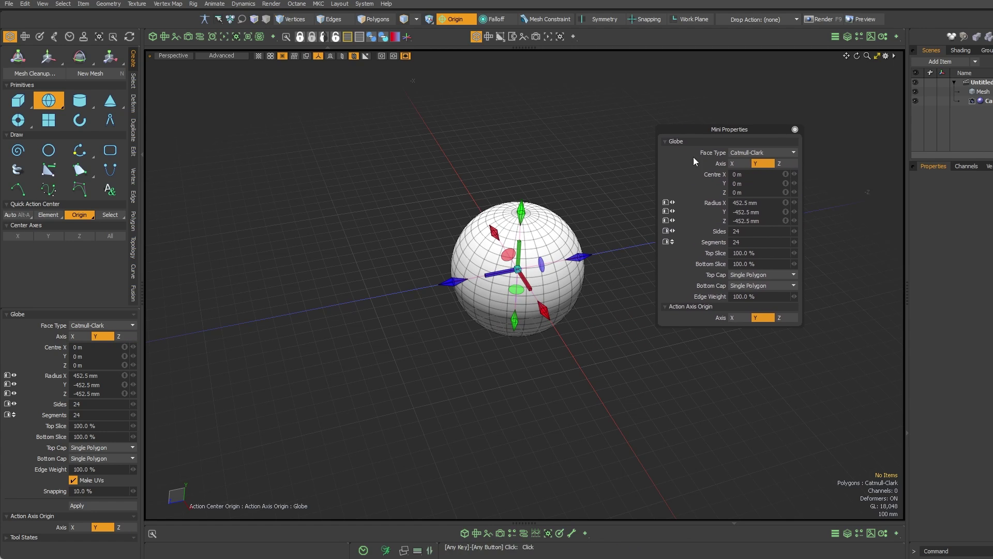
# Stretch the globe's radius to about 1.05 m in Z and 627.5 mm in X, and resize it uniformly to about 687.5 mm
pyautogui.moveTo(450, 281); pyautogui.dragTo(362, 299)
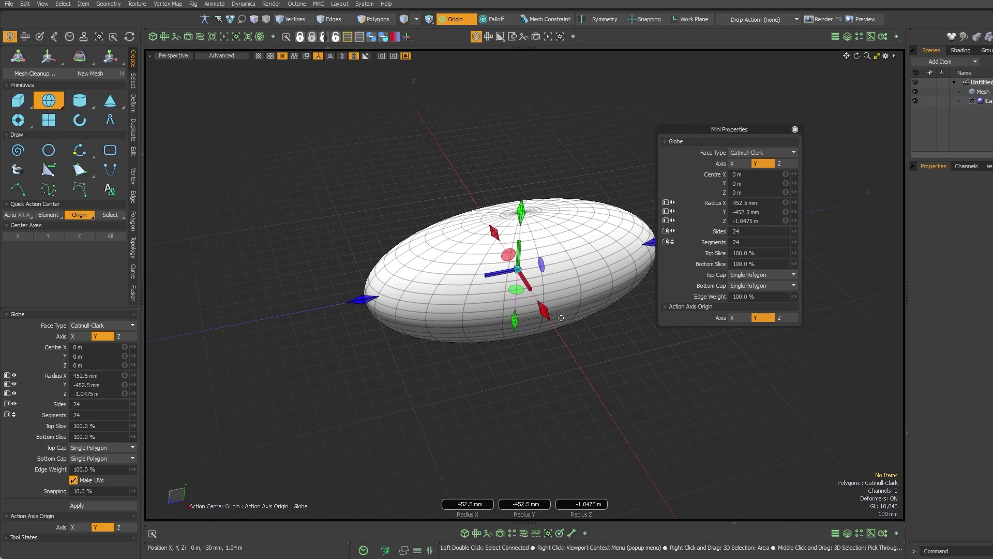
pyautogui.moveTo(543, 310); pyautogui.dragTo(550, 356)
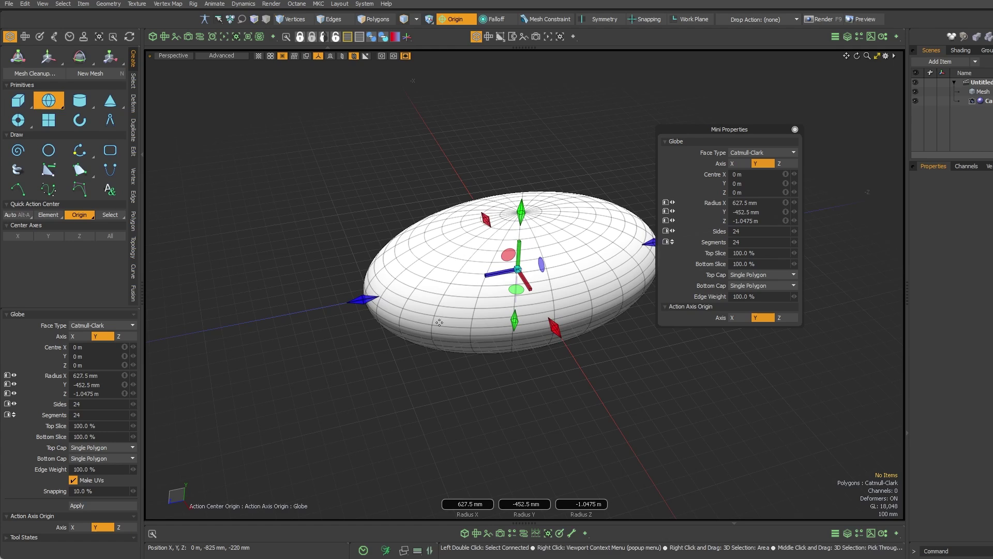
pyautogui.keyDown('ctrl'); pyautogui.moveTo(362, 299); pyautogui.dragTo(422, 296); pyautogui.keyUp('ctrl')
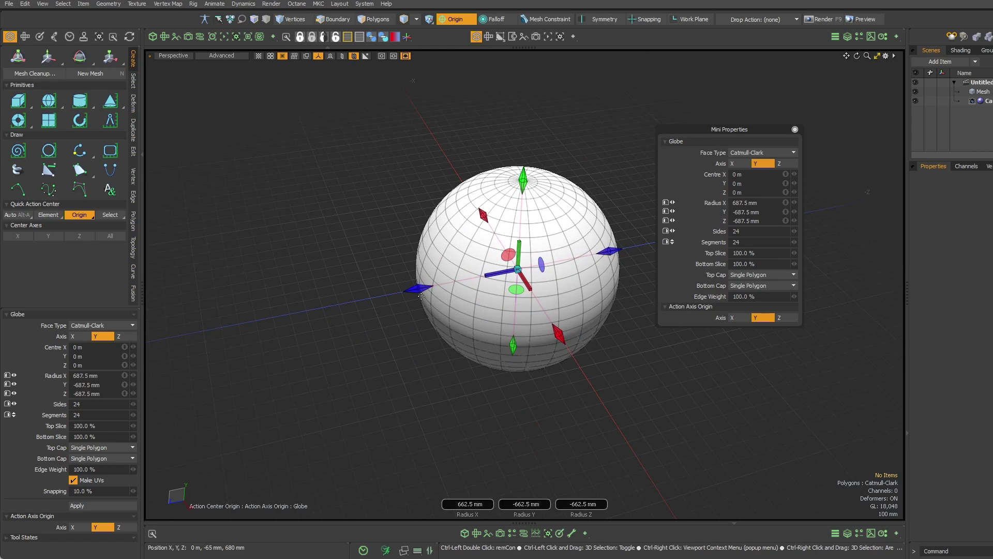
pyautogui.keyDown('alt'); pyautogui.moveTo(461, 379); pyautogui.dragTo(460, 344); pyautogui.keyUp('alt')
pyautogui.keyDown('alt'); pyautogui.keyDown('shift'); pyautogui.moveTo(460, 344); pyautogui.dragTo(406, 334); pyautogui.keyUp('shift'); pyautogui.keyUp('alt')
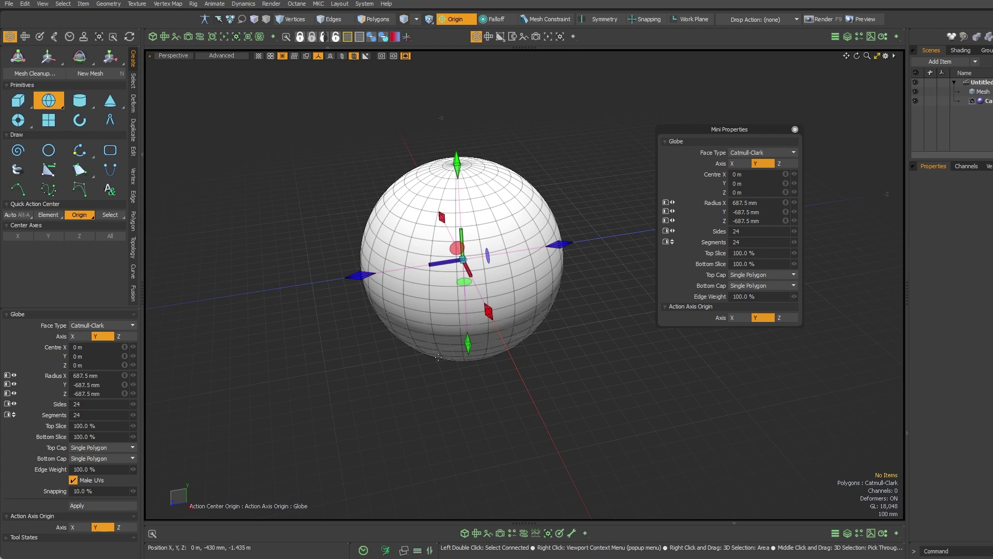
# Increase the globe's resolution interactively to 52 sides and 30 segments
pyautogui.moveTo(355, 383); pyautogui.dragTo(384, 384, button='middle')
pyautogui.moveTo(384, 383); pyautogui.dragTo(466, 352, button='right')
pyautogui.moveTo(444, 346); pyautogui.dragTo(587, 378, button='middle')
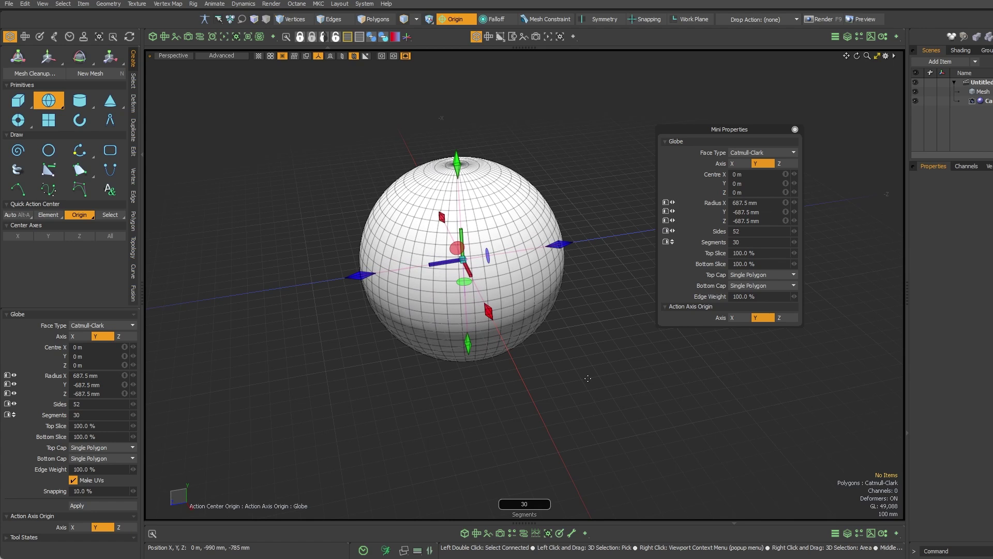
# Set the globe's bottom slice to 0% to cut it into a dome
pyautogui.click(764, 266)
pyautogui.write('0')
pyautogui.press('Return')
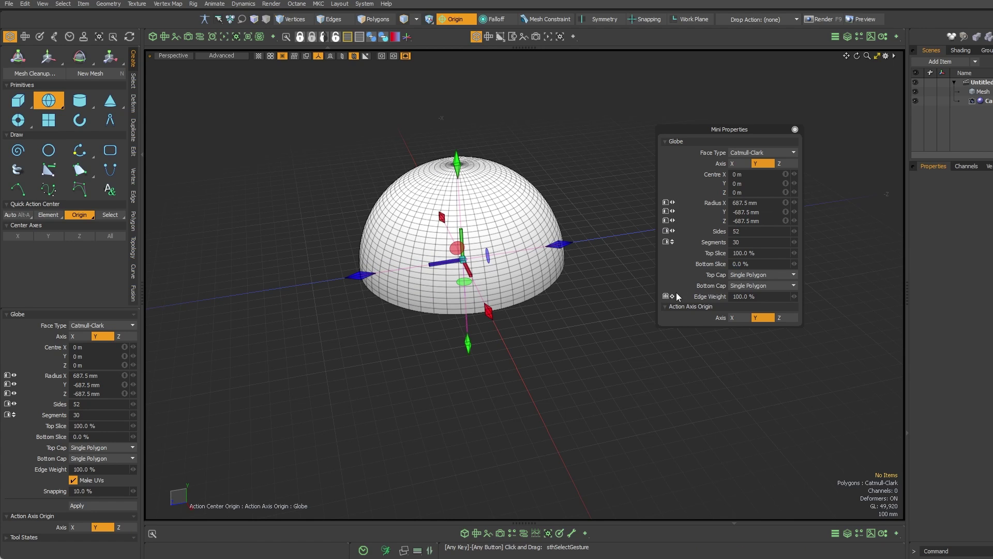
pyautogui.keyDown('alt'); pyautogui.moveTo(543, 269); pyautogui.dragTo(468, 372); pyautogui.keyUp('alt')
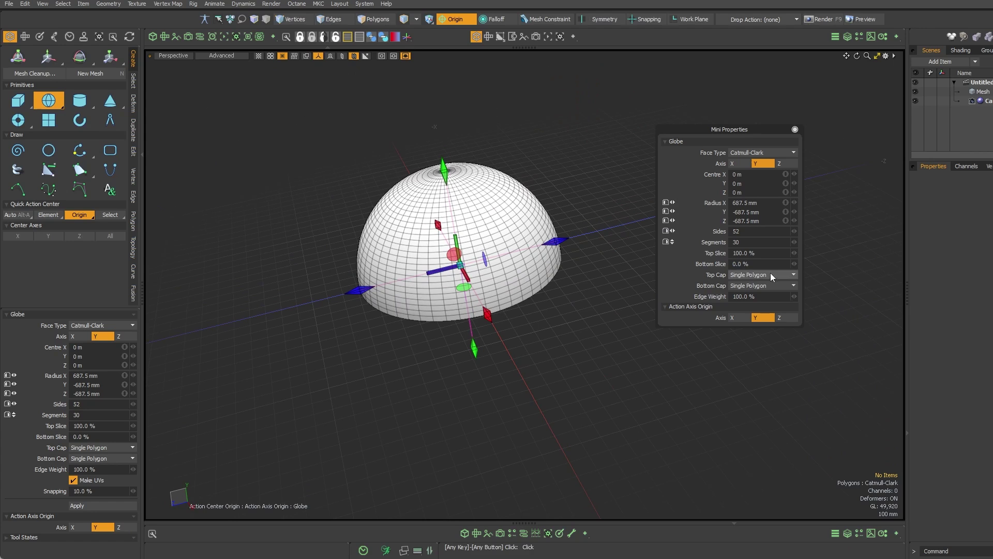
# Set both the top slice and the bottom slice of the globe to 50%
pyautogui.click(745, 253)
pyautogui.write('50')
pyautogui.press('Tab')
pyautogui.write('50')
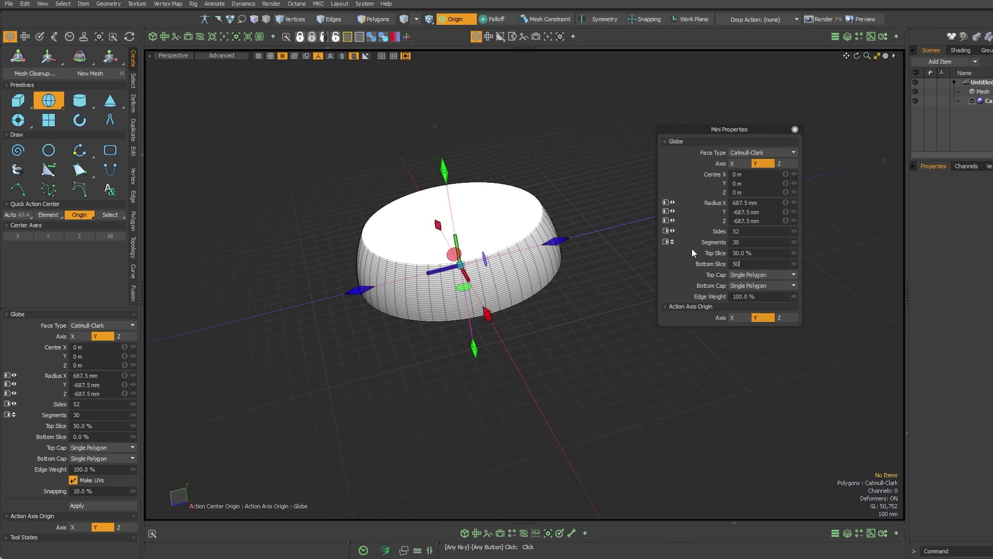
pyautogui.press('Return')
pyautogui.keyDown('alt'); pyautogui.moveTo(437, 377); pyautogui.dragTo(438, 436); pyautogui.keyUp('alt')
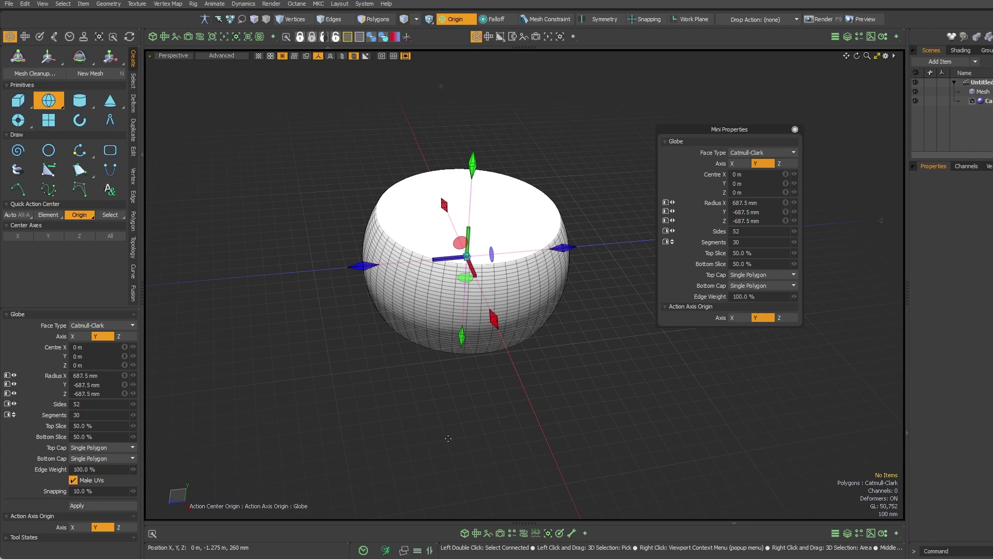
# Finish the globe tool, select all connected polygons of the sliced globe and delete them
pyautogui.press('q')
pyautogui.press('3')
pyautogui.click(487, 315)
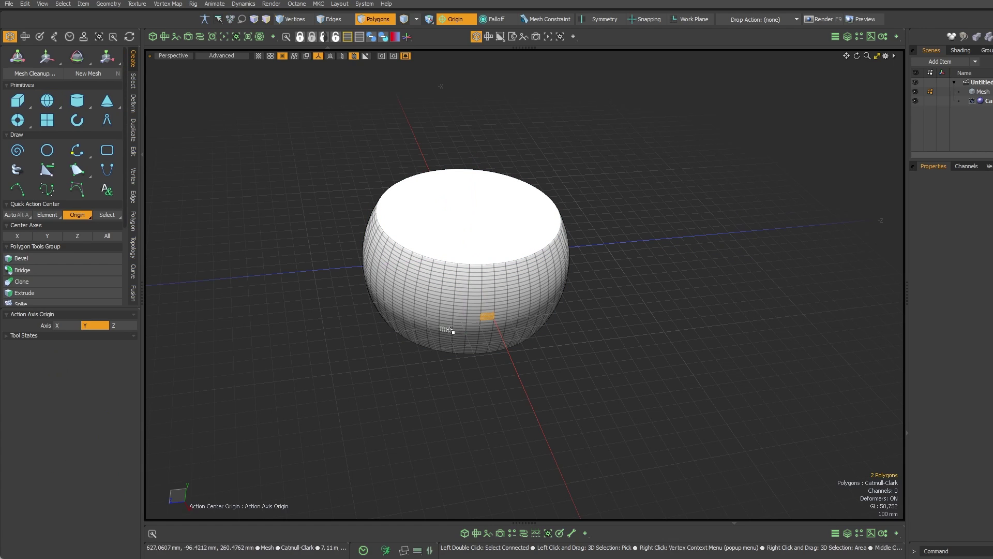
pyautogui.doubleClick(460, 323)
pyautogui.press('Delete')
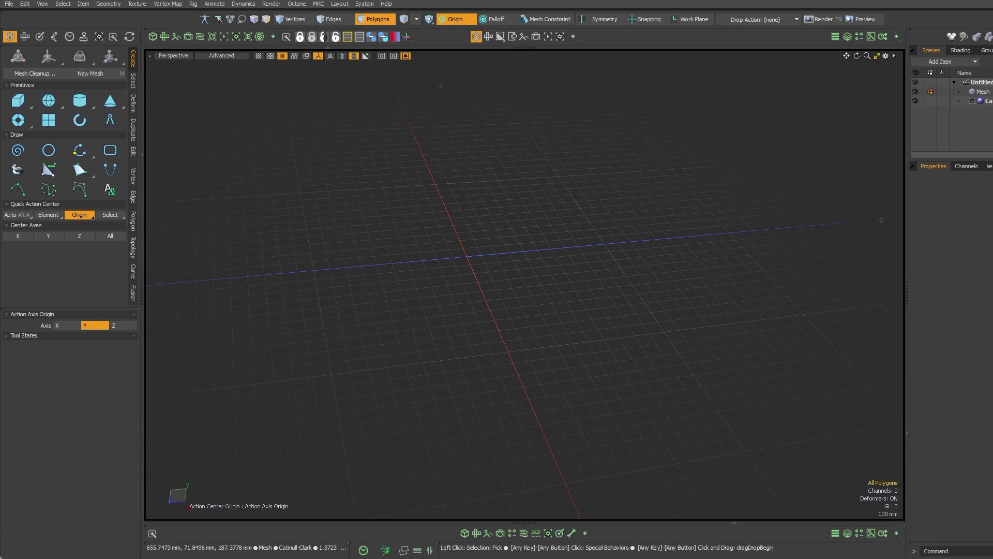
# Select the empty mesh item and add a Globe mesh operation to its operator stack
pyautogui.click(981, 92)
pyautogui.click(795, 130)
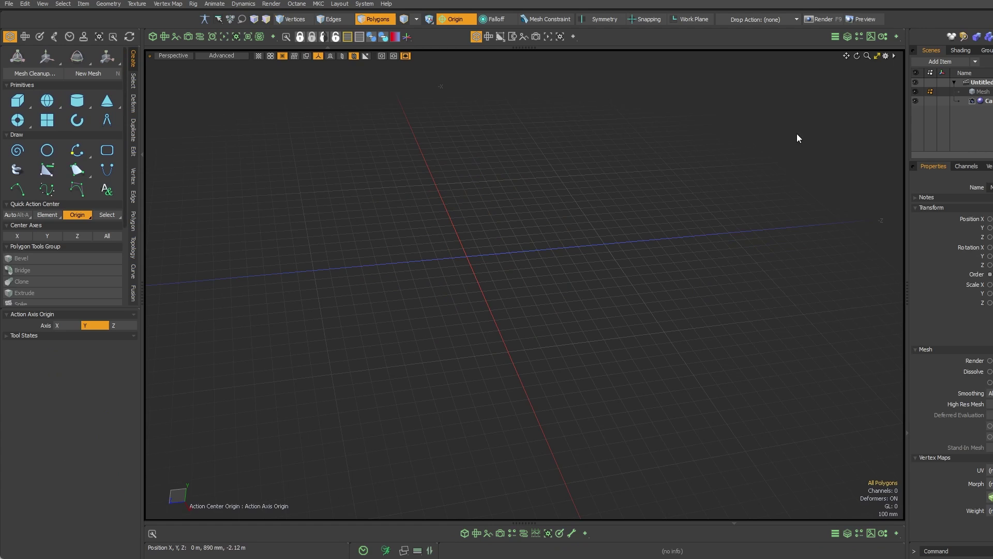
pyautogui.click(848, 37)
pyautogui.press('Tab')
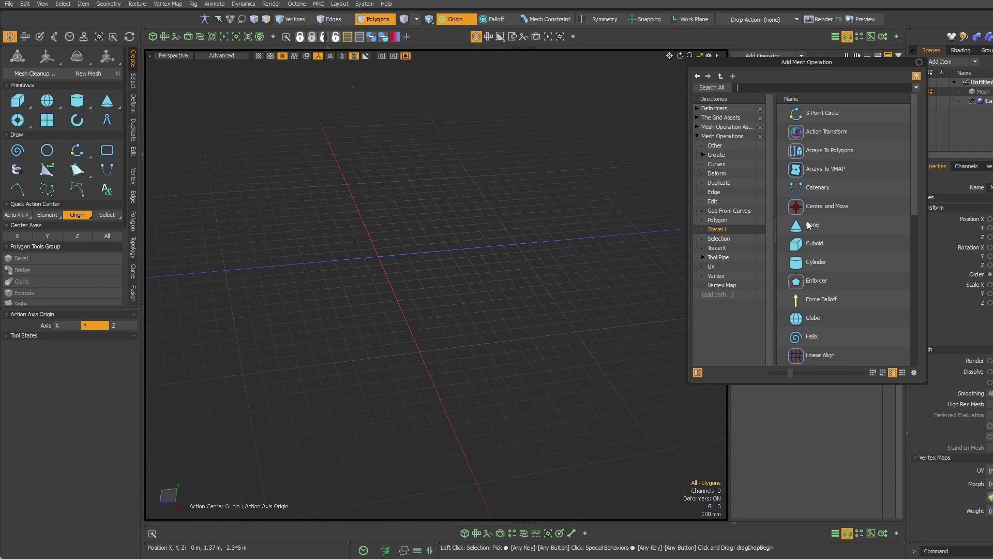
pyautogui.write('globe')
pyautogui.press('Return')
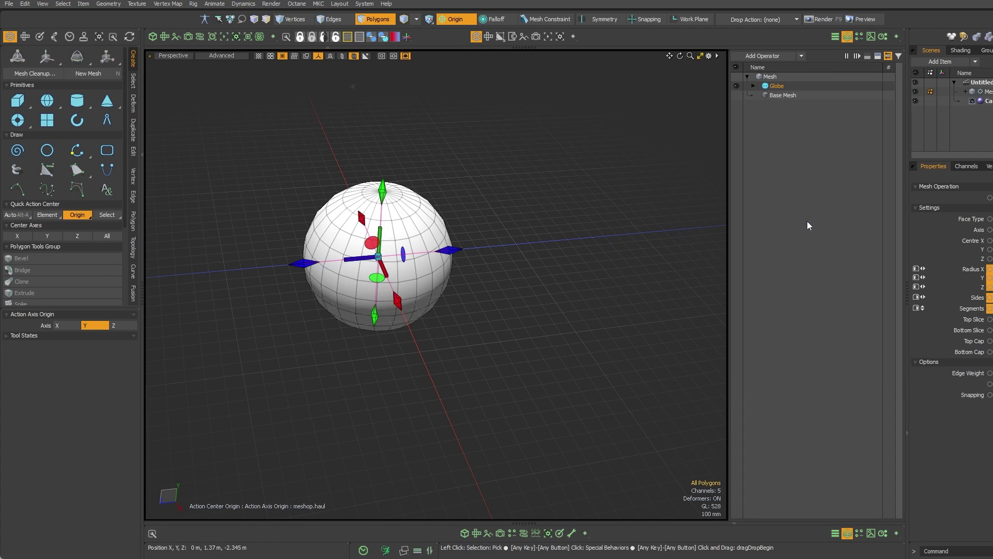
# Increase the side and segment counts of the procedural globe interactively in the viewport
pyautogui.keyDown('alt'); pyautogui.moveTo(457, 272); pyautogui.dragTo(543, 171); pyautogui.keyUp('alt')
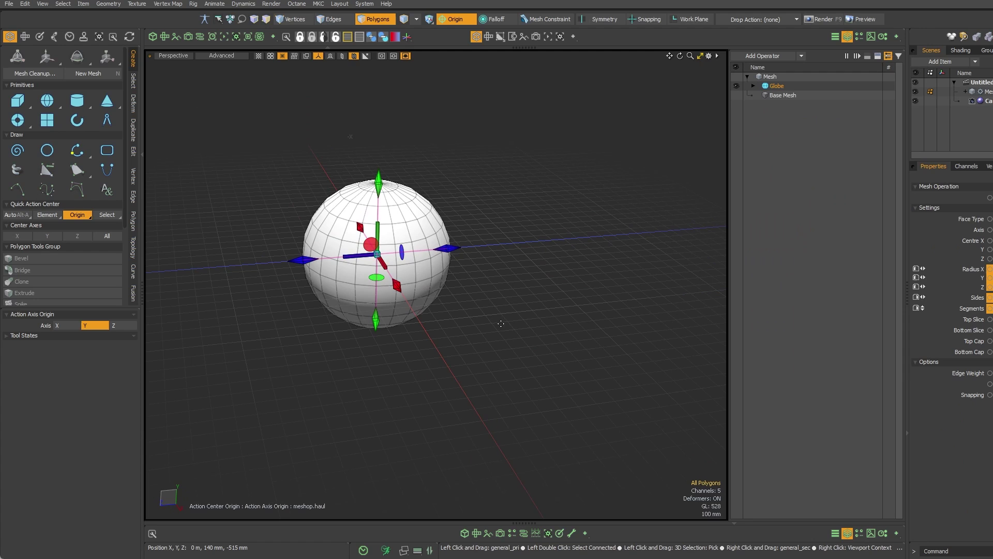
pyautogui.moveTo(501, 323); pyautogui.dragTo(600, 322)
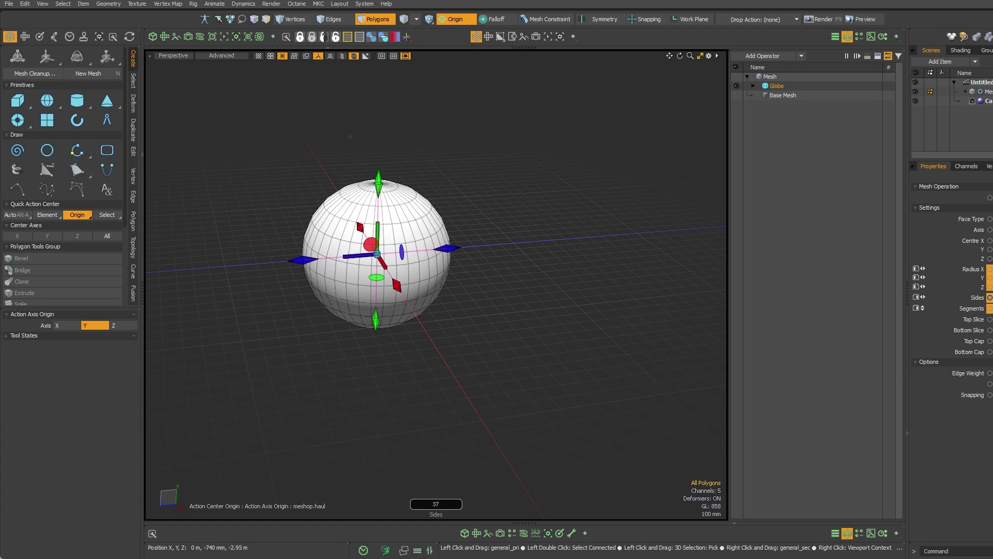
pyautogui.moveTo(537, 323)
pyautogui.mouseDown()
pyautogui.moveTo(578, 323)
pyautogui.moveTo(549, 324)
pyautogui.mouseUp()
pyautogui.moveTo(308, 264)
pyautogui.keyDown('ctrl'); pyautogui.mouseDown()
pyautogui.moveTo(251, 268)
pyautogui.moveTo(309, 264)
pyautogui.mouseUp(); pyautogui.keyUp('ctrl')
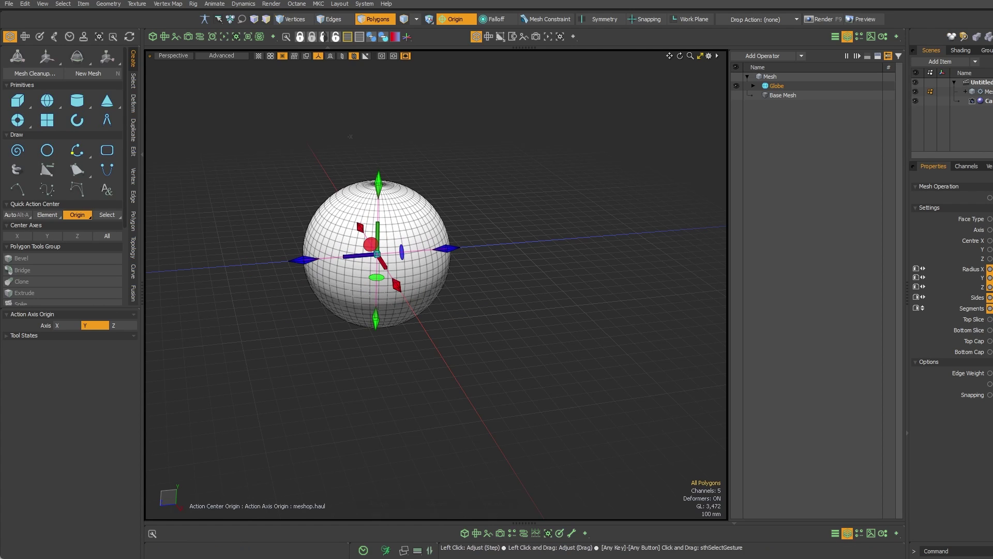
# Delete the Globe operation from the mesh's operator stack, keeping only the base mesh
pyautogui.click(785, 95)
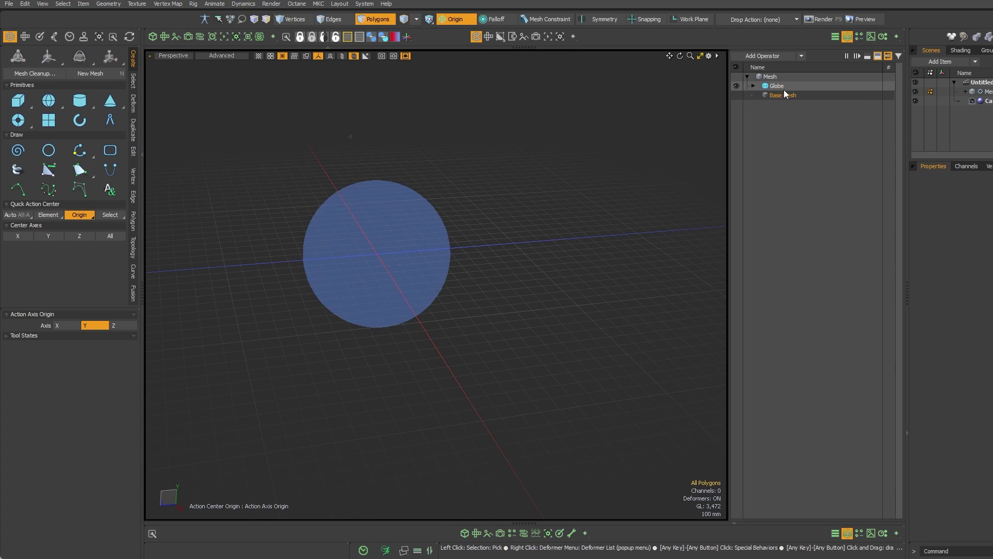
pyautogui.click(784, 88)
pyautogui.press('Delete')
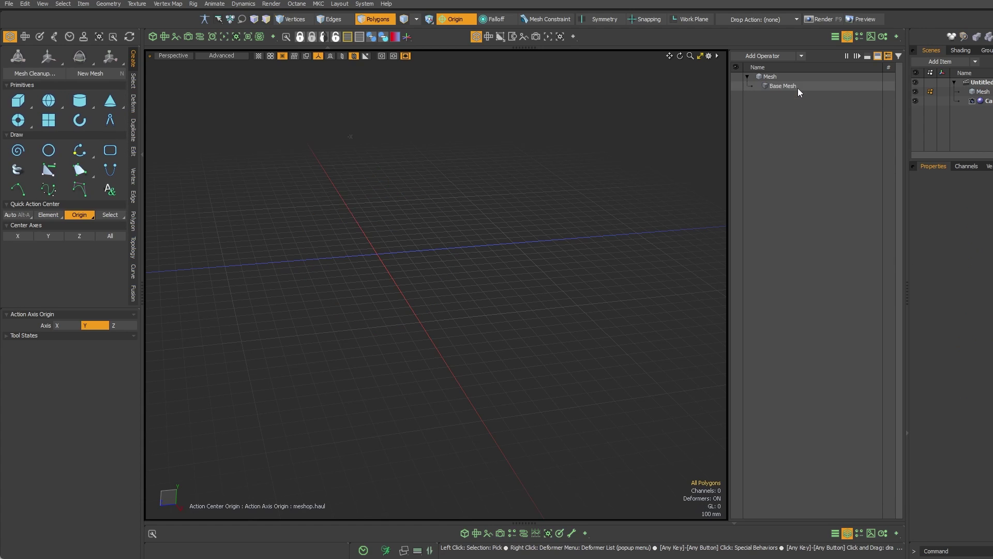
# Draw a catenary curve from the origin to an end point at about Y 20 mm, Z -2.025 m
pyautogui.click(110, 169)
pyautogui.keyDown('alt'); pyautogui.moveTo(437, 289); pyautogui.dragTo(387, 276); pyautogui.keyUp('alt')
pyautogui.click(375, 253)
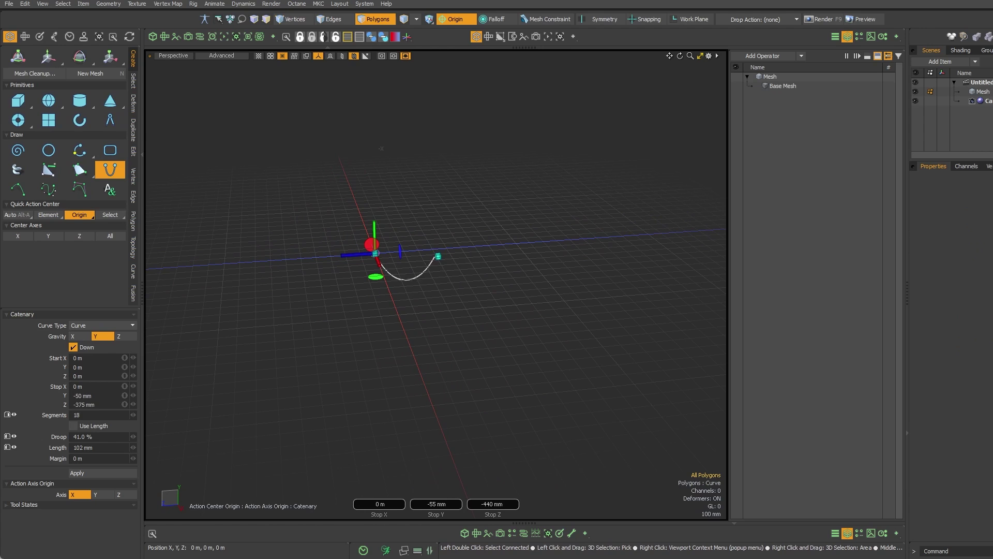
pyautogui.moveTo(636, 250); pyautogui.dragTo(654, 231)
# Switch the viewport to wireframe shading and show the vertices along the catenary curve
pyautogui.moveTo(468, 318)
pyautogui.keyDown('alt'); pyautogui.mouseDown()
pyautogui.moveTo(430, 290)
pyautogui.moveTo(440, 305)
pyautogui.moveTo(405, 252)
pyautogui.moveTo(413, 239)
pyautogui.moveTo(404, 247)
pyautogui.moveTo(420, 247)
pyautogui.moveTo(368, 246)
pyautogui.moveTo(457, 247)
pyautogui.moveTo(390, 246)
pyautogui.moveTo(435, 244)
pyautogui.moveTo(448, 254)
pyautogui.mouseUp(); pyautogui.keyUp('alt')
pyautogui.scroll(-2, 440, 305)
pyautogui.hotkey('ctrl', '3')
pyautogui.click(492, 303)
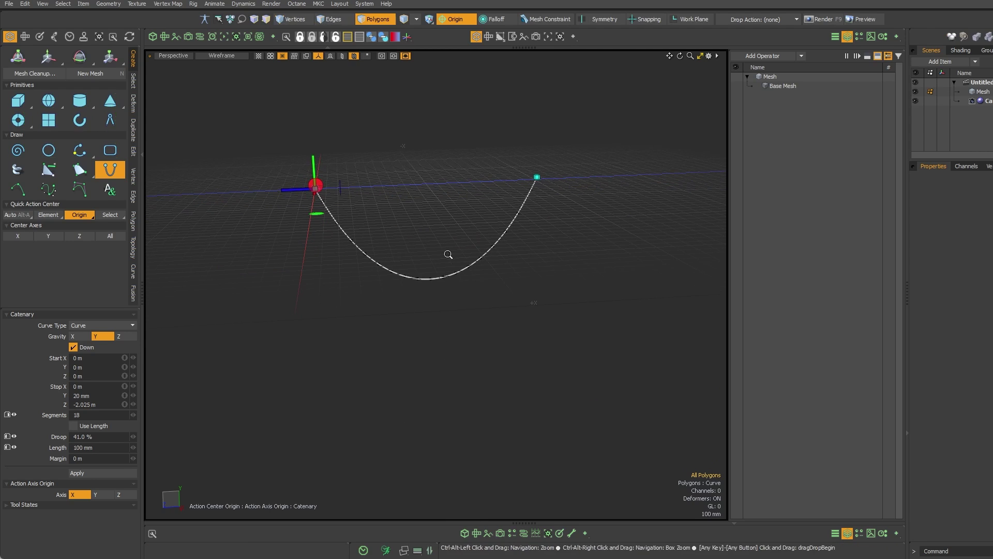
pyautogui.hotkey('ctrl', '3')
pyautogui.click(451, 359)
pyautogui.keyDown('alt'); pyautogui.moveTo(441, 355); pyautogui.dragTo(429, 398); pyautogui.keyUp('alt')
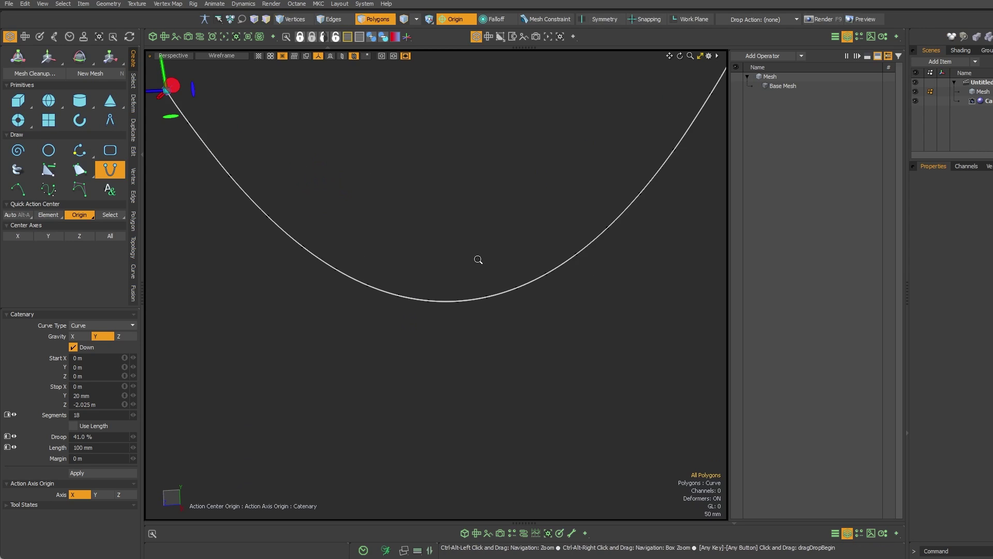
pyautogui.hotkey('ctrl', '2')
pyautogui.click(500, 227)
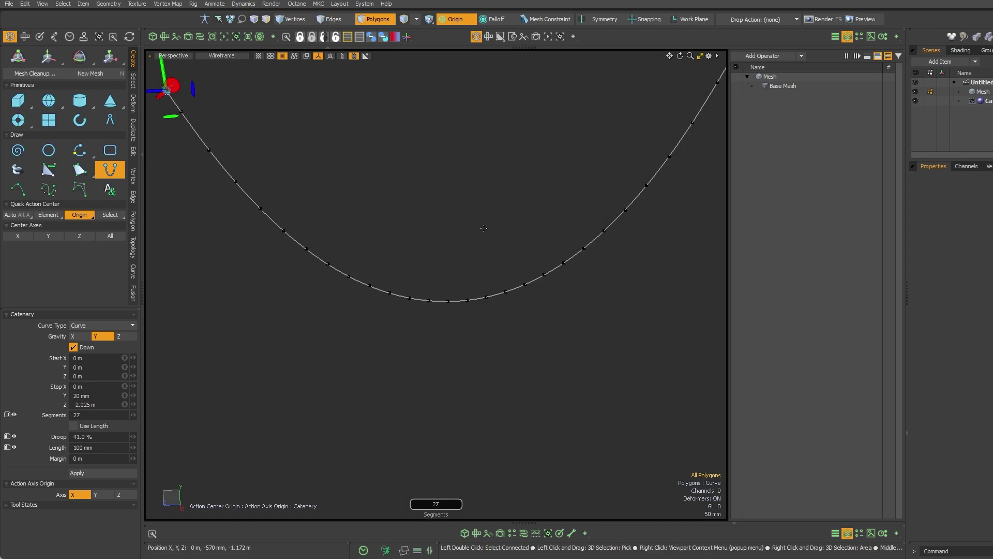
# Vary the catenary's segment count interactively up and down, ending at 24 segments
pyautogui.keyDown('alt'); pyautogui.keyDown('shift'); pyautogui.moveTo(483, 228); pyautogui.dragTo(517, 204); pyautogui.keyUp('shift'); pyautogui.keyUp('alt')
pyautogui.moveTo(517, 204)
pyautogui.keyDown('ctrl'); pyautogui.keyDown('alt'); pyautogui.mouseDown()
pyautogui.moveTo(466, 278)
pyautogui.moveTo(470, 270)
pyautogui.mouseUp(); pyautogui.keyUp('alt'); pyautogui.keyUp('ctrl')
pyautogui.keyDown('ctrl'); pyautogui.keyDown('alt'); pyautogui.moveTo(470, 270); pyautogui.dragTo(515, 257); pyautogui.keyUp('alt'); pyautogui.keyUp('ctrl')
pyautogui.moveTo(515, 256); pyautogui.dragTo(541, 256, button='right')
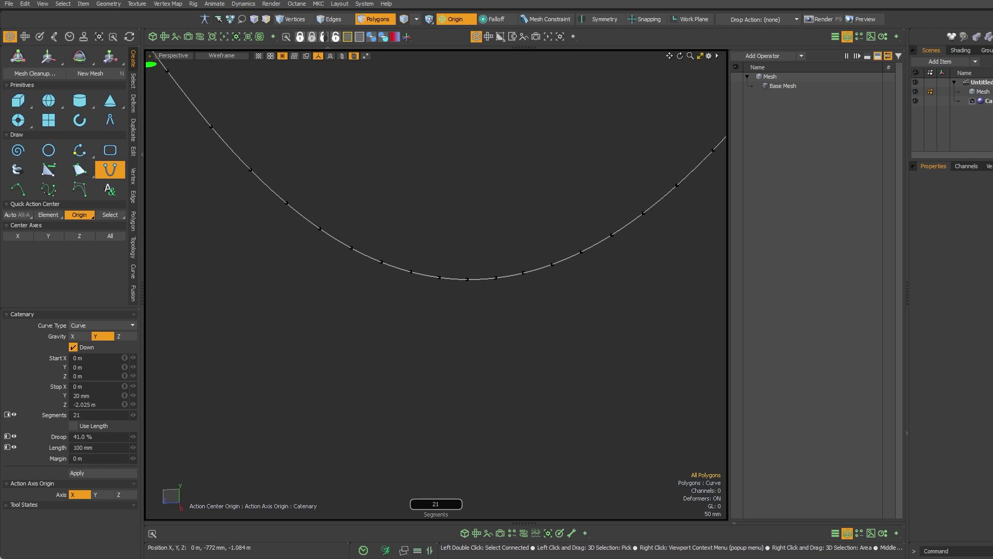
pyautogui.keyDown('ctrl'); pyautogui.keyDown('alt'); pyautogui.moveTo(494, 262); pyautogui.dragTo(435, 266); pyautogui.keyUp('alt'); pyautogui.keyUp('ctrl')
pyautogui.keyDown('alt'); pyautogui.keyDown('shift'); pyautogui.moveTo(434, 267); pyautogui.dragTo(423, 288); pyautogui.keyUp('shift'); pyautogui.keyUp('alt')
pyautogui.moveTo(423, 287); pyautogui.dragTo(450, 287, button='right')
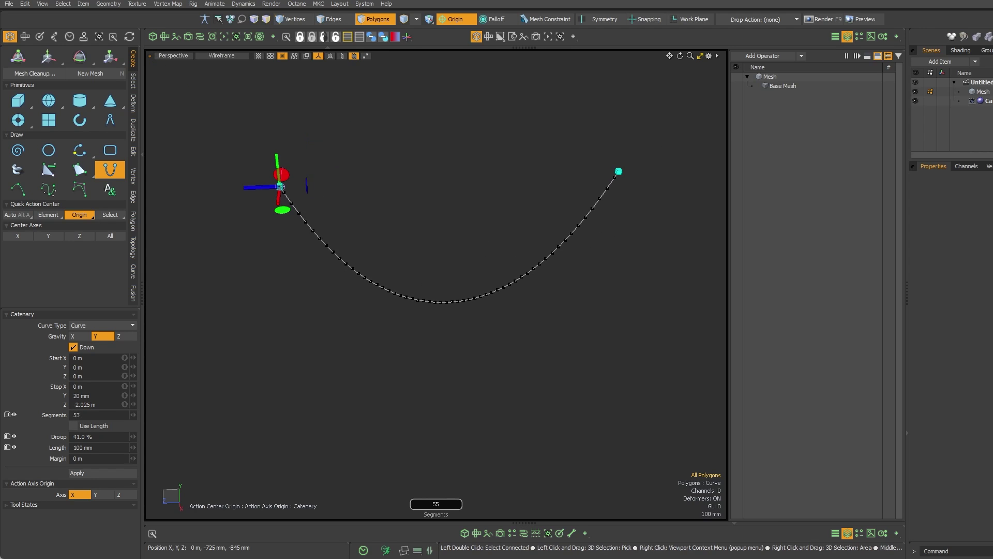
# Try the Spline and Curve types for the catenary and set its curve type to Polyline
pyautogui.press('k')
pyautogui.click(498, 156)
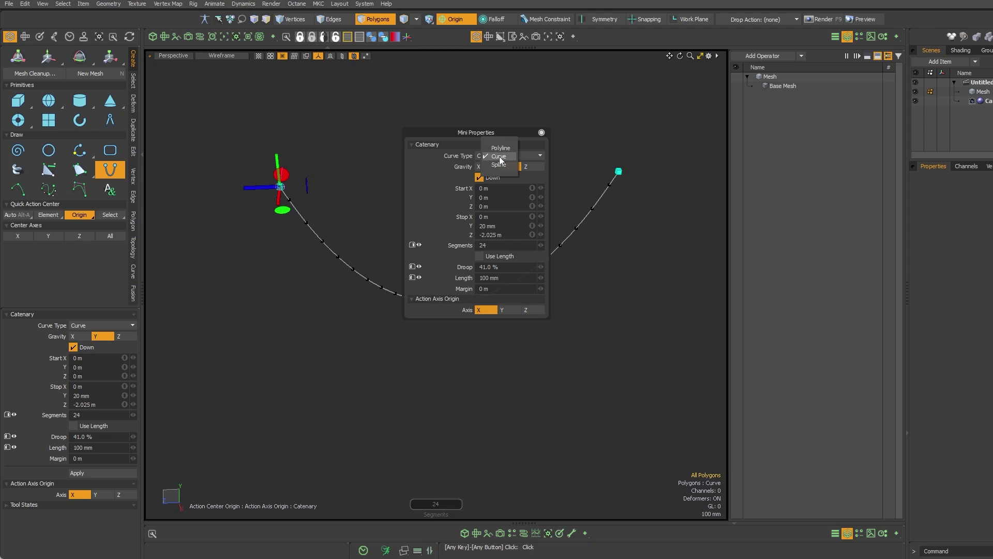
pyautogui.click(496, 167)
pyautogui.click(500, 157)
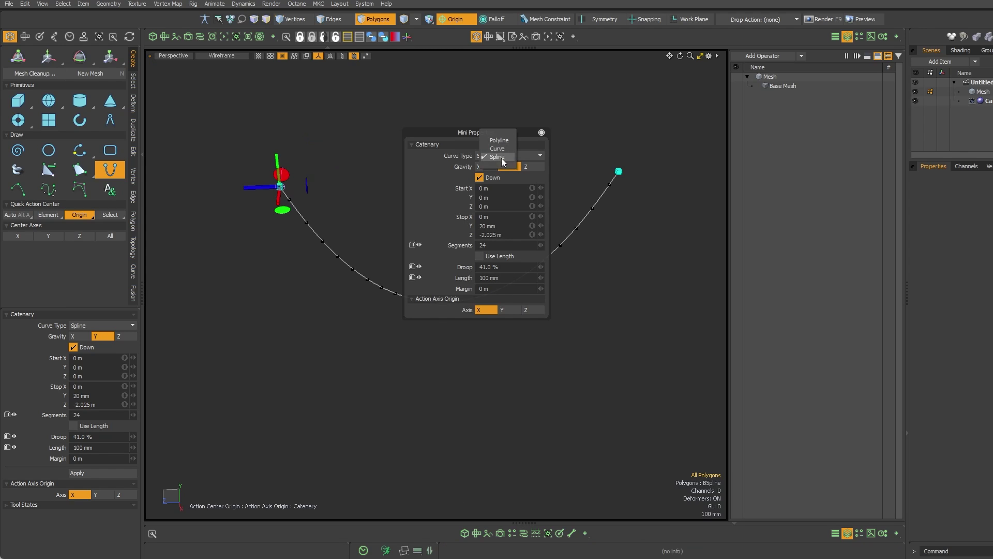
pyautogui.click(504, 151)
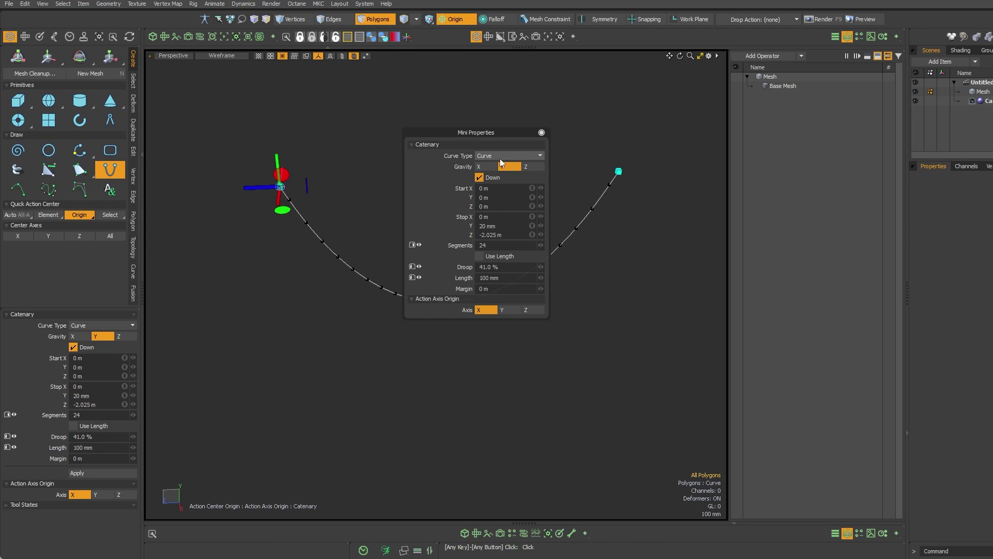
pyautogui.click(501, 155)
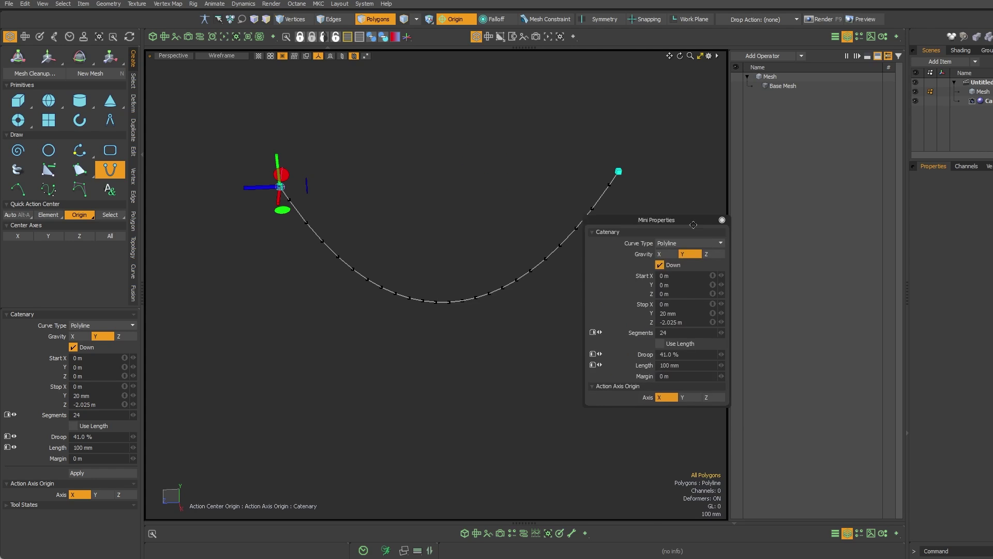
# Reduce the polyline catenary to 3 segments and raise its segment count to 27
pyautogui.moveTo(701, 293); pyautogui.dragTo(288, 361, button='right')
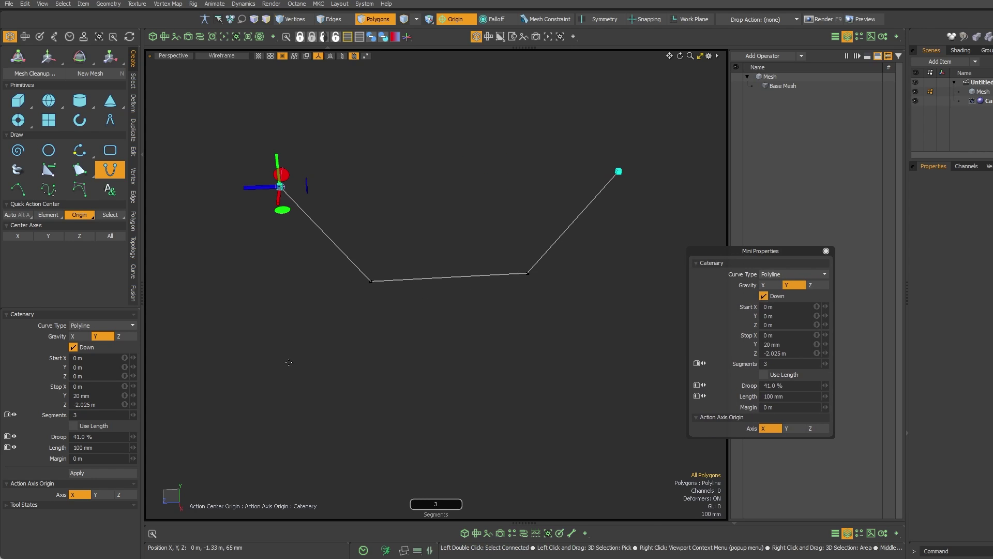
pyautogui.keyDown('alt'); pyautogui.moveTo(288, 361); pyautogui.dragTo(395, 300); pyautogui.keyUp('alt')
pyautogui.moveTo(395, 301); pyautogui.dragTo(543, 303, button='right')
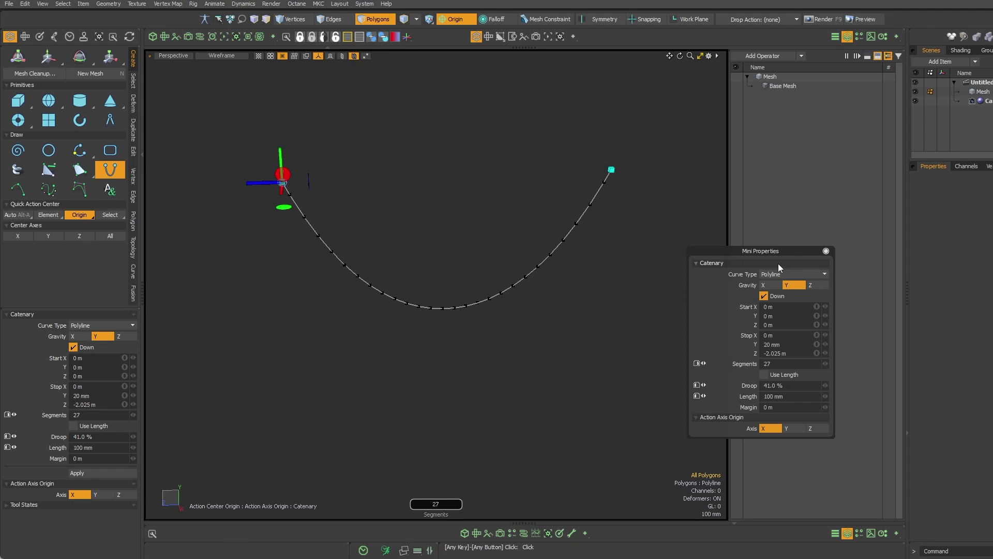
# Draw a second polyline catenary near the first one
pyautogui.scroll(-4, 559, 356)
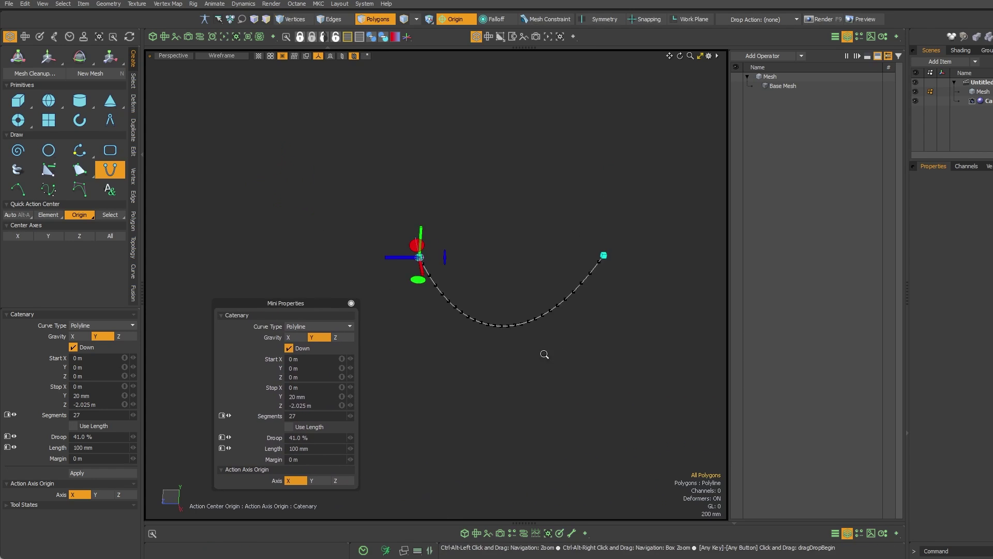
pyautogui.keyDown('alt'); pyautogui.keyDown('shift'); pyautogui.moveTo(543, 355); pyautogui.dragTo(526, 293); pyautogui.keyUp('shift'); pyautogui.keyUp('alt')
pyautogui.keyDown('shift'); pyautogui.moveTo(404, 249); pyautogui.dragTo(554, 198); pyautogui.keyUp('shift')
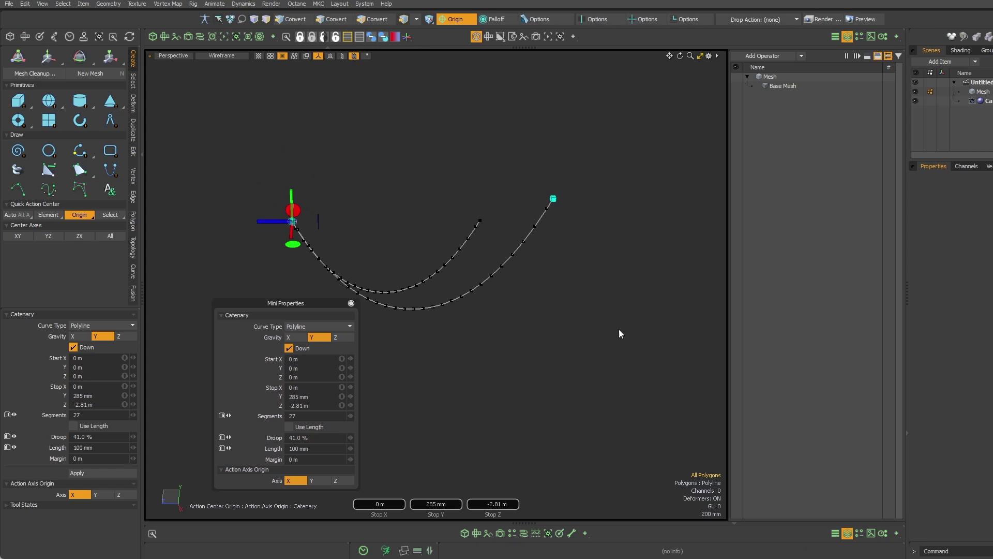
# Drop the Catenary tool and set the action center to Automatic
pyautogui.keyDown('alt'); pyautogui.moveTo(620, 334); pyautogui.dragTo(468, 284); pyautogui.keyUp('alt')
pyautogui.press('q')
pyautogui.hotkey('alt', 'a')
pyautogui.keyDown('alt'); pyautogui.moveTo(511, 221); pyautogui.dragTo(517, 206); pyautogui.keyUp('alt')
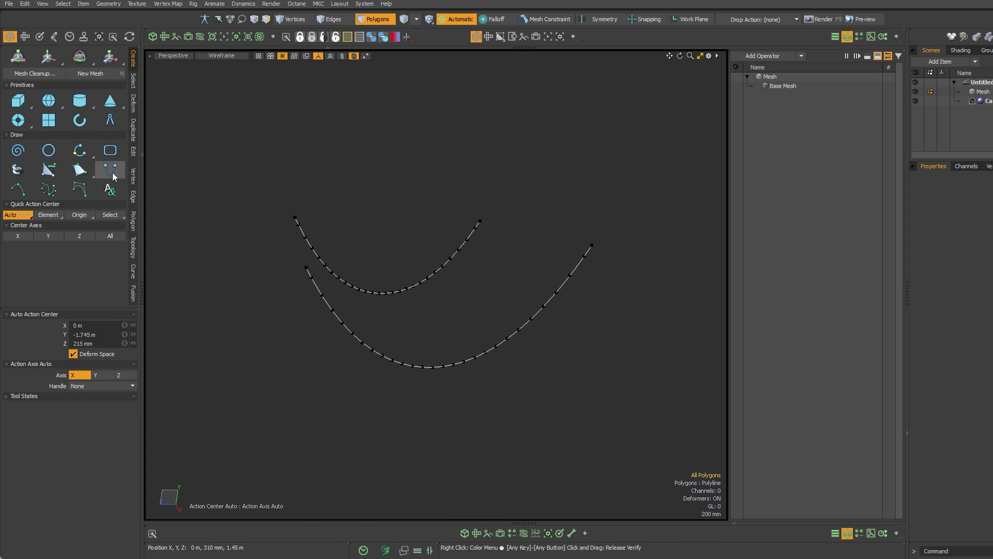
# Draw two more catenaries with the Catenary tool, one on each side of the existing pair
pyautogui.click(113, 171)
pyautogui.keyDown('alt'); pyautogui.moveTo(321, 320); pyautogui.dragTo(256, 345); pyautogui.keyUp('alt')
pyautogui.moveTo(564, 258)
pyautogui.keyDown('shift'); pyautogui.mouseDown()
pyautogui.moveTo(675, 277)
pyautogui.moveTo(774, 226)
pyautogui.mouseUp(); pyautogui.keyUp('shift')
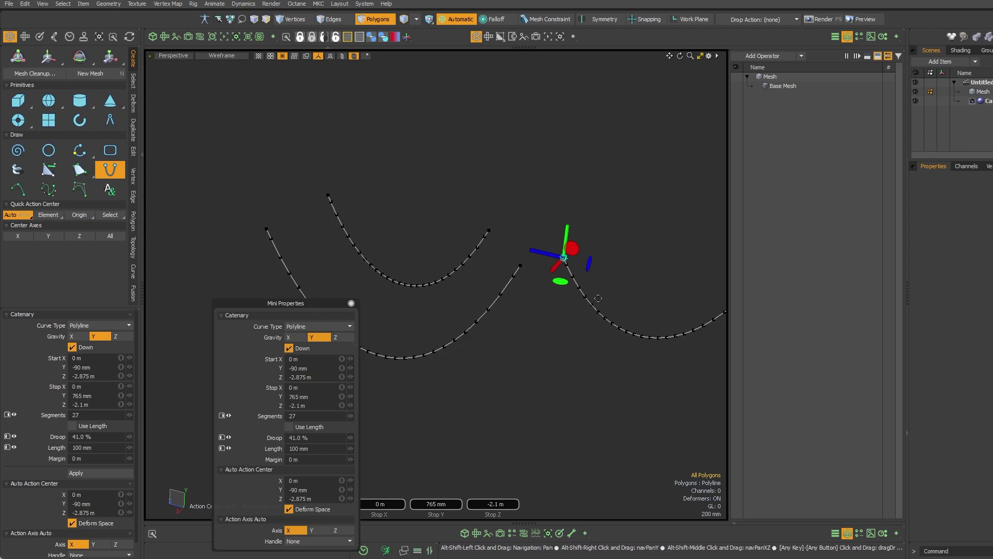
pyautogui.keyDown('alt'); pyautogui.keyDown('shift'); pyautogui.moveTo(569, 290); pyautogui.dragTo(682, 238); pyautogui.keyUp('shift'); pyautogui.keyUp('alt')
pyautogui.keyDown('shift'); pyautogui.moveTo(197, 215); pyautogui.dragTo(440, 206); pyautogui.keyUp('shift')
# Draw another catenary below the existing curves and set its droop to 29.5%
pyautogui.scroll(-3, 462, 206)
pyautogui.moveTo(462, 206)
pyautogui.keyDown('alt'); pyautogui.keyDown('shift'); pyautogui.mouseDown()
pyautogui.moveTo(438, 190)
pyautogui.moveTo(432, 158)
pyautogui.mouseUp(); pyautogui.keyUp('shift'); pyautogui.keyUp('alt')
pyautogui.moveTo(461, 266)
pyautogui.keyDown('shift'); pyautogui.mouseDown()
pyautogui.moveTo(537, 288)
pyautogui.moveTo(665, 263)
pyautogui.mouseUp(); pyautogui.keyUp('shift')
pyautogui.moveTo(564, 388)
pyautogui.mouseDown(button='right')
pyautogui.moveTo(517, 387)
pyautogui.moveTo(580, 387)
pyautogui.mouseUp(button='right')
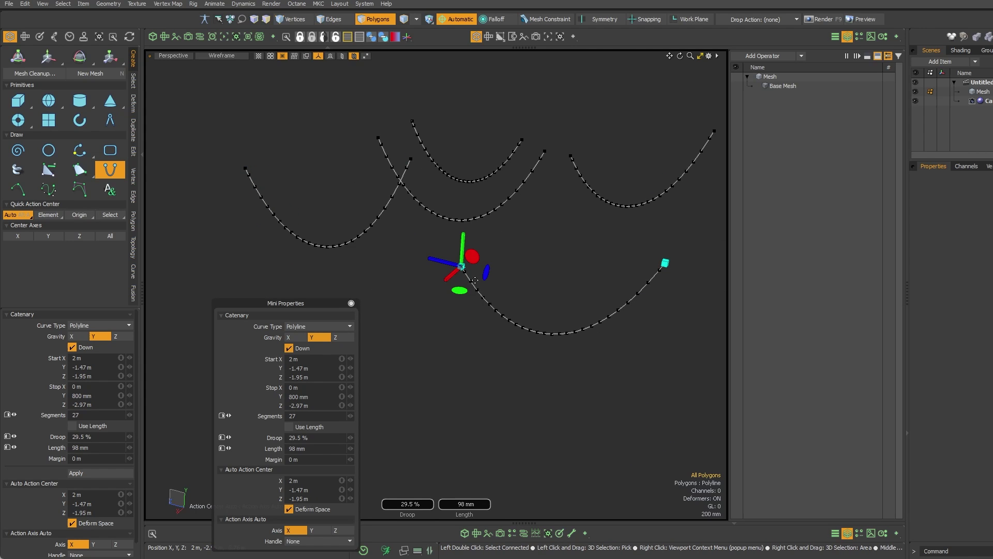
# Draw a wide catenary above the others and reduce its droop to 11.5%
pyautogui.keyDown('shift'); pyautogui.moveTo(264, 99); pyautogui.dragTo(279, 108); pyautogui.keyUp('shift')
pyautogui.keyDown('shift'); pyautogui.moveTo(482, 112); pyautogui.dragTo(484, 111); pyautogui.keyUp('shift')
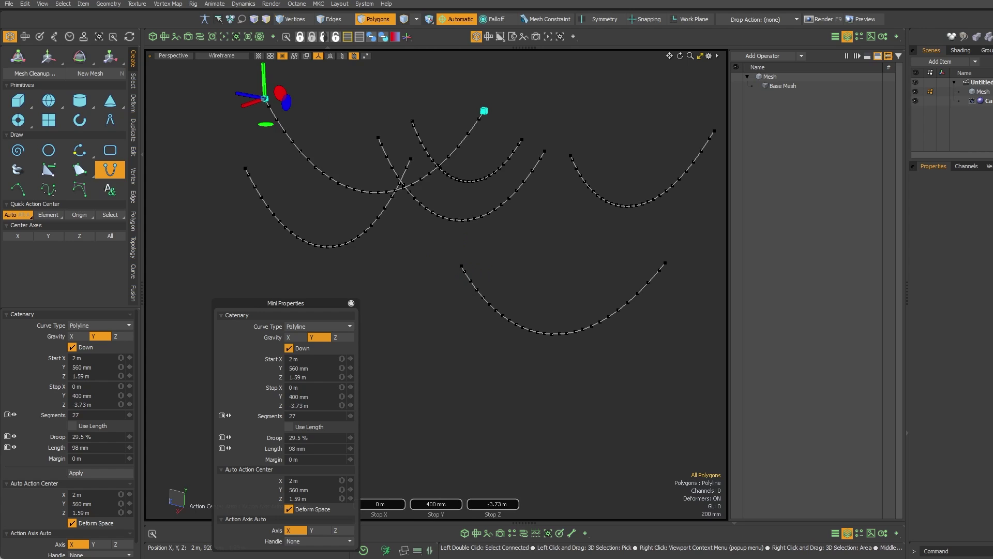
pyautogui.moveTo(468, 278); pyautogui.dragTo(429, 277, button='right')
# Draw one more catenary beside the group and set its droop to 72% and its segments to 40
pyautogui.keyDown('alt'); pyautogui.moveTo(430, 277); pyautogui.dragTo(449, 265); pyautogui.keyUp('alt')
pyautogui.moveTo(652, 256)
pyautogui.keyDown('alt'); pyautogui.keyDown('shift'); pyautogui.mouseDown()
pyautogui.moveTo(459, 261)
pyautogui.moveTo(624, 244)
pyautogui.mouseUp(); pyautogui.keyUp('shift'); pyautogui.keyUp('alt')
pyautogui.scroll(-5, 466, 255)
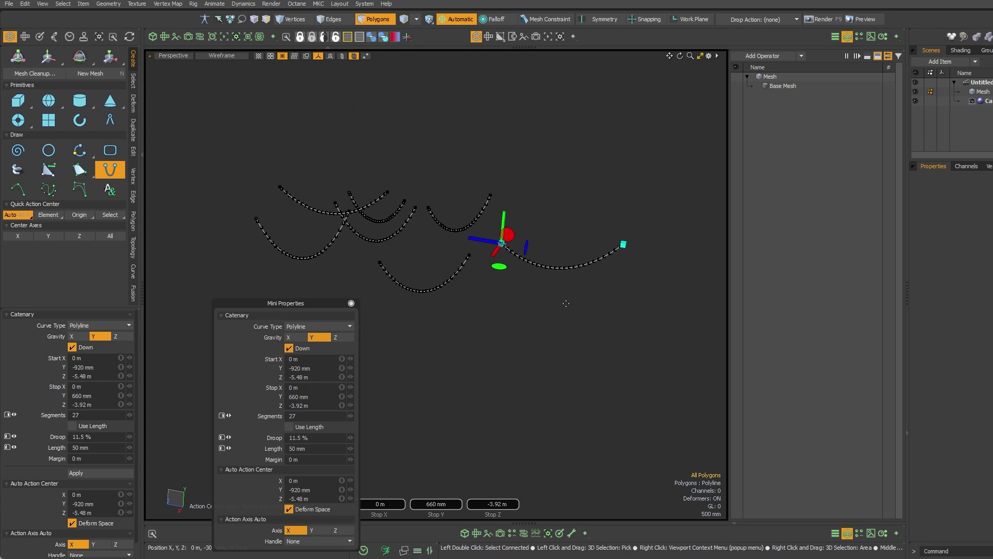
pyautogui.moveTo(466, 319); pyautogui.dragTo(563, 323, button='right')
pyautogui.moveTo(563, 324); pyautogui.dragTo(606, 323, button='middle')
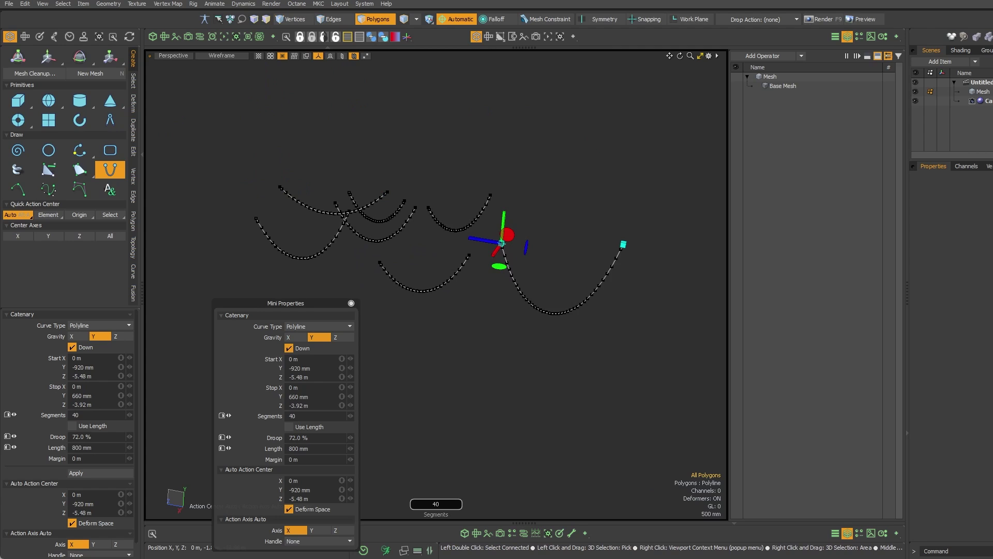
# Drop the Catenary tool, select all the catenary curves and delete them
pyautogui.keyDown('alt'); pyautogui.moveTo(482, 356); pyautogui.dragTo(497, 341); pyautogui.keyUp('alt')
pyautogui.press('space')
pyautogui.moveTo(283, 164); pyautogui.dragTo(637, 386, button='right')
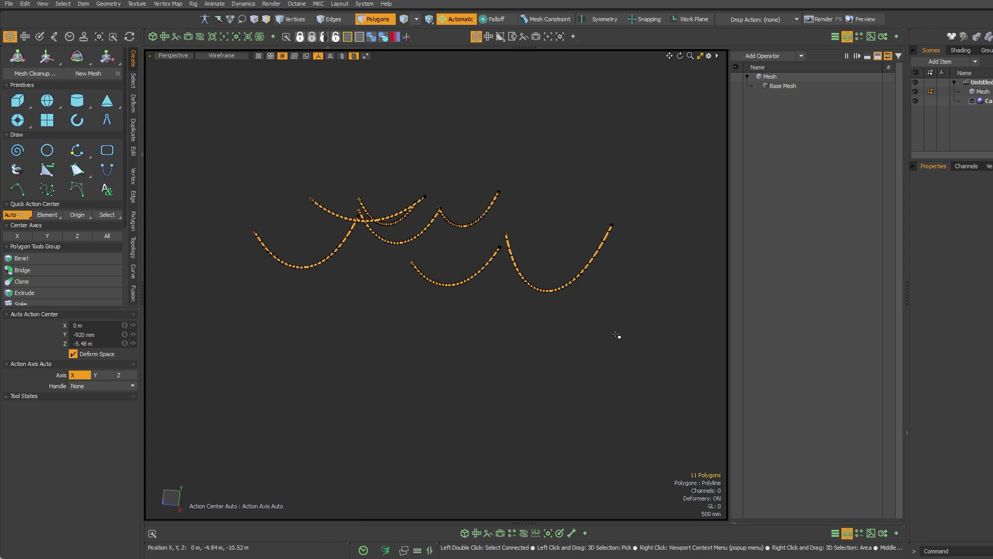
pyautogui.press('Delete')
pyautogui.moveTo(472, 173); pyautogui.dragTo(170, 279, button='right')
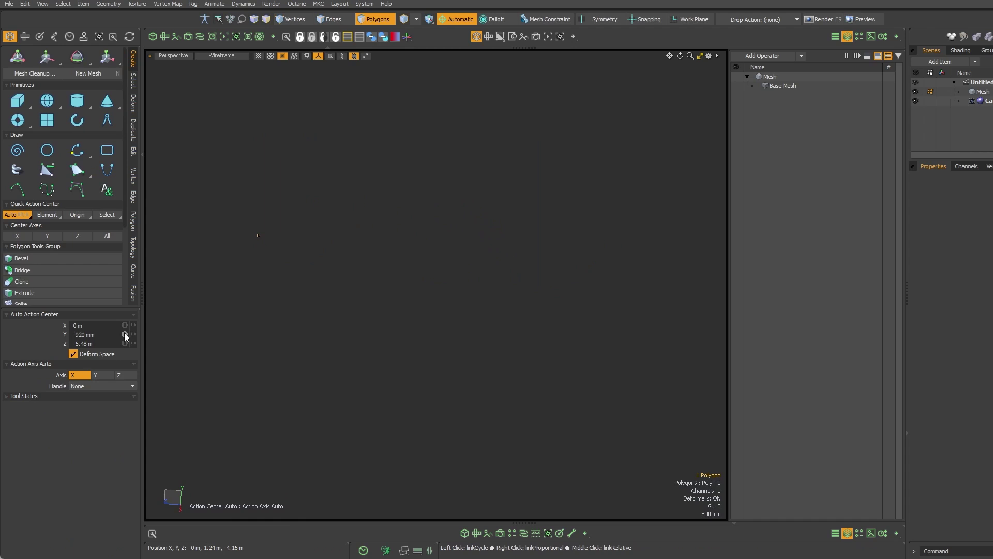
pyautogui.press('Delete')
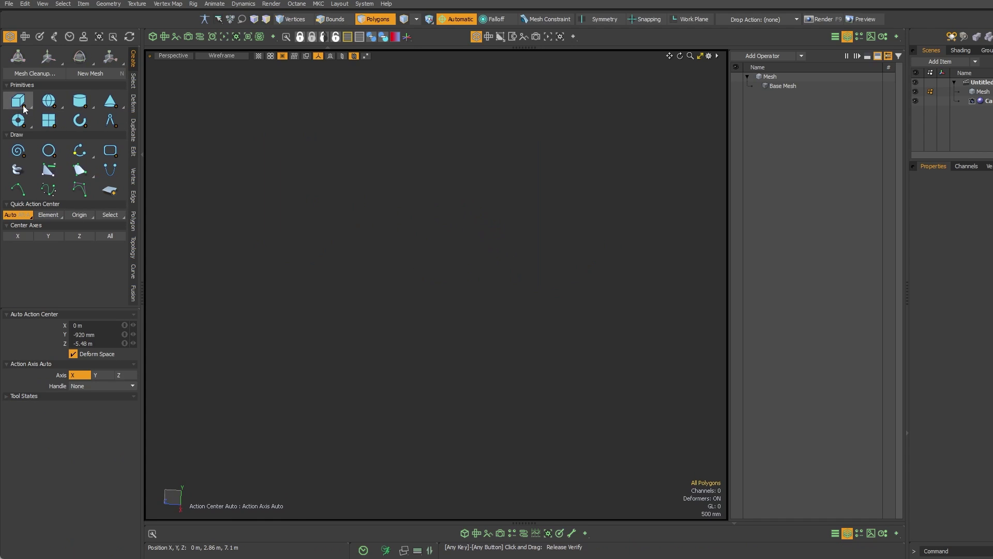
# Create a unit cuboid as its own mesh item and switch the viewport to Advanced shading
pyautogui.keyDown('shift'); pyautogui.click(23, 106); pyautogui.keyUp('shift')
pyautogui.hotkey('ctrl', '2')
pyautogui.click(531, 291)
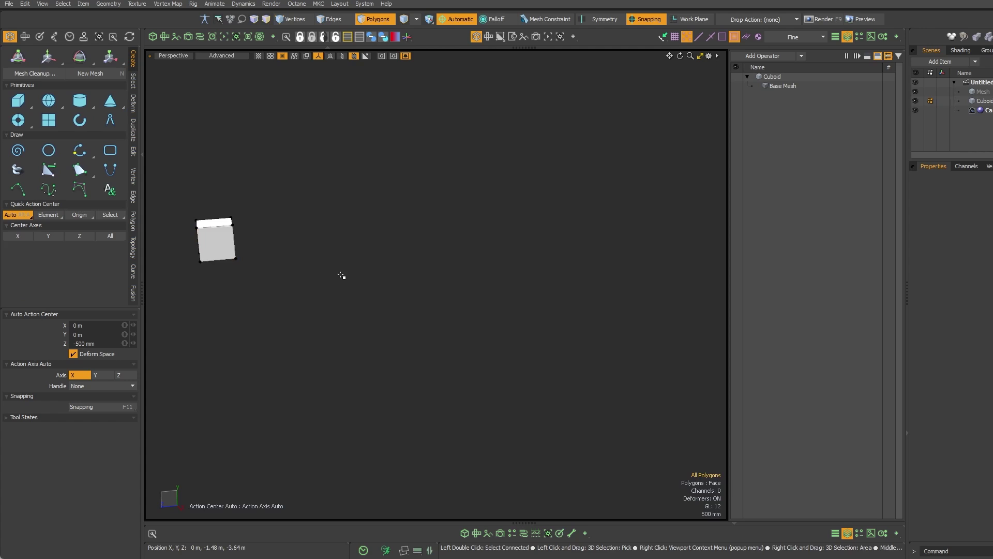
# Duplicate the cuboid item and move the copy sideways to a similar height, leaving a wide gap between the two
pyautogui.press('5')
pyautogui.click(230, 254)
pyautogui.hotkey('ctrl', 'd')
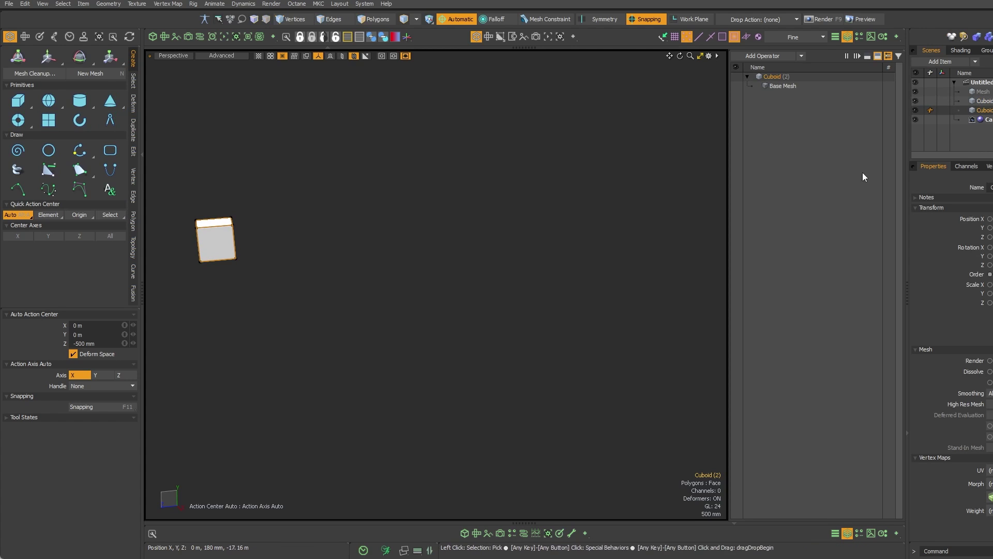
pyautogui.press('w')
pyautogui.moveTo(179, 242); pyautogui.dragTo(444, 221)
pyautogui.press('q')
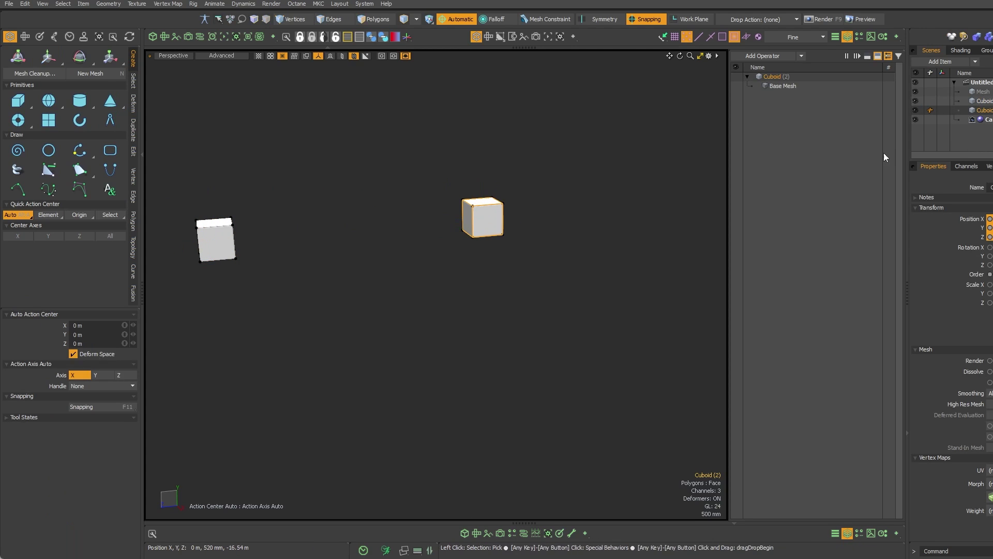
# On the Mesh item, draw a catenary snapped from the first cuboid's inner face to the second cuboid's underside, with 66.5% droop
pyautogui.click(982, 92)
pyautogui.keyDown('alt'); pyautogui.moveTo(595, 217); pyautogui.dragTo(543, 211); pyautogui.keyUp('alt')
pyautogui.click(110, 169)
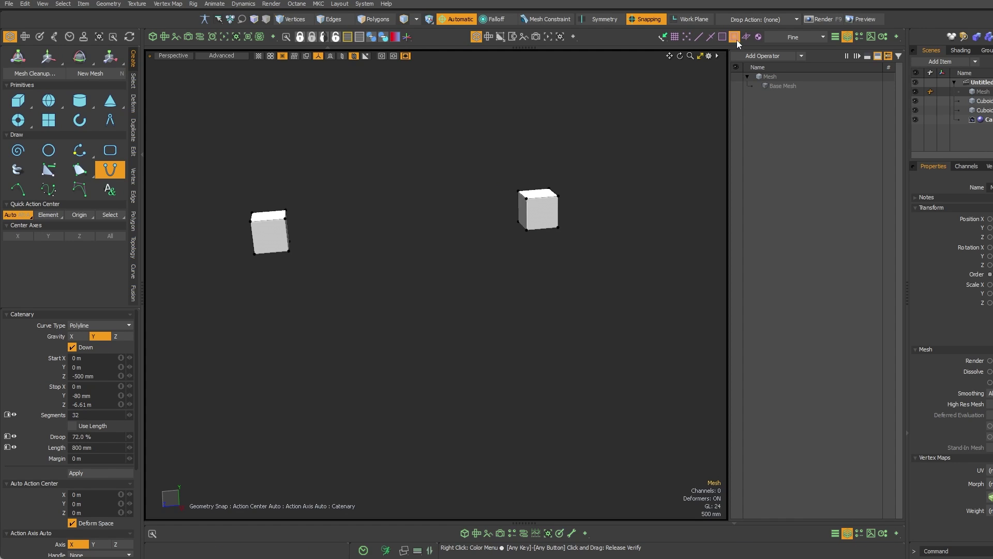
pyautogui.keyDown('alt'); pyautogui.moveTo(498, 279); pyautogui.dragTo(321, 243); pyautogui.keyUp('alt')
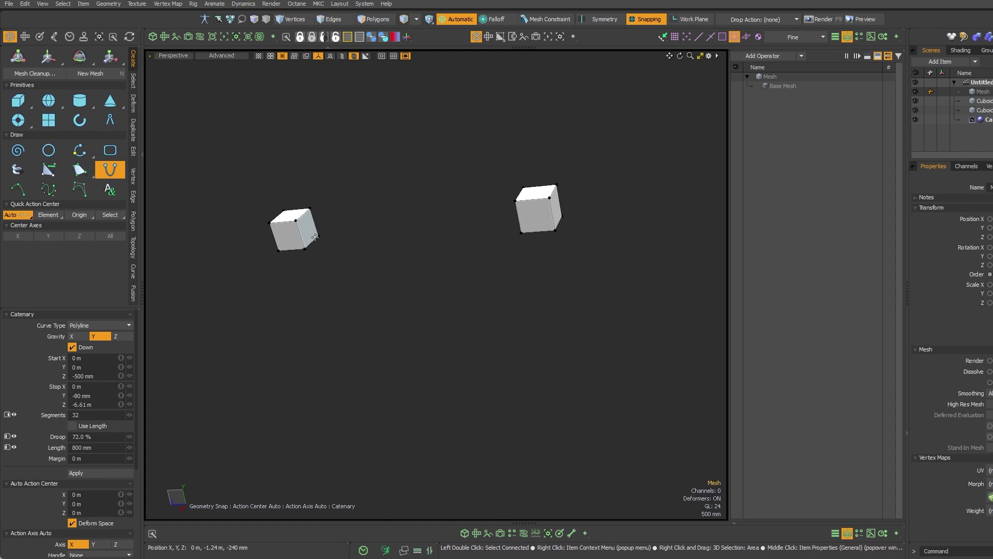
pyautogui.click(315, 237)
pyautogui.moveTo(472, 232); pyautogui.dragTo(505, 88)
pyautogui.moveTo(512, 243); pyautogui.dragTo(540, 391)
pyautogui.moveTo(399, 317); pyautogui.dragTo(426, 335)
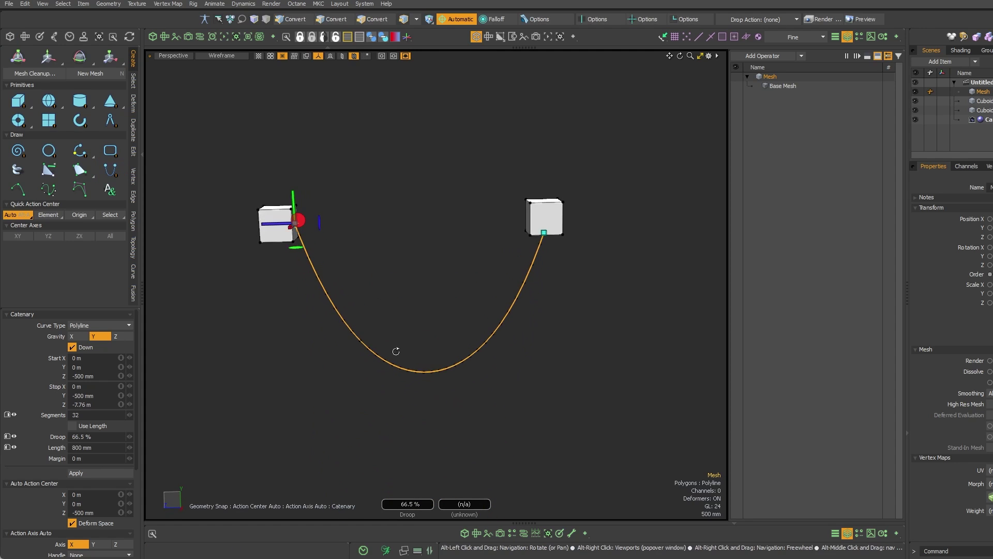
# Set the curve type of the catenary between the cuboids to Curve
pyautogui.keyDown('alt'); pyautogui.moveTo(396, 351); pyautogui.dragTo(401, 360); pyautogui.keyUp('alt')
pyautogui.press('k')
pyautogui.click(634, 184)
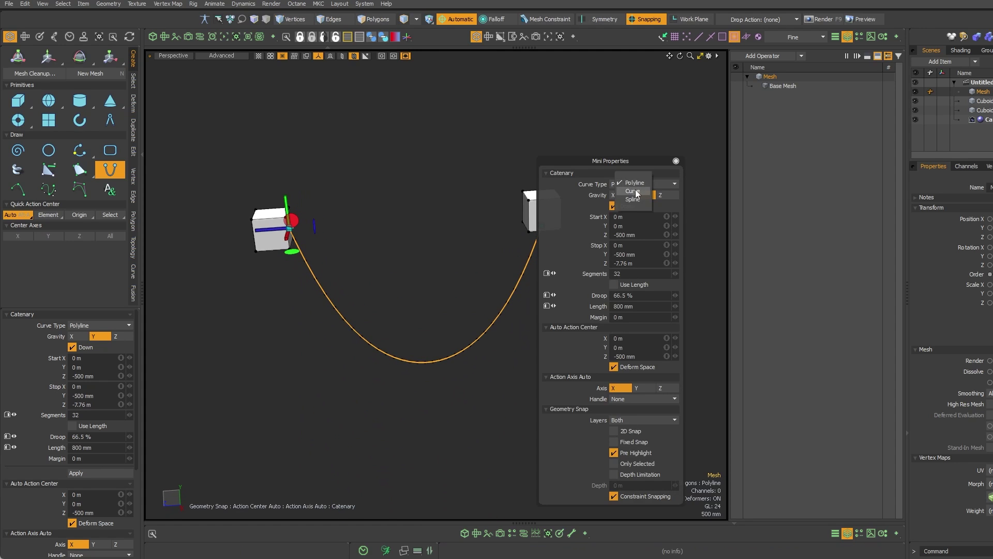
pyautogui.click(633, 192)
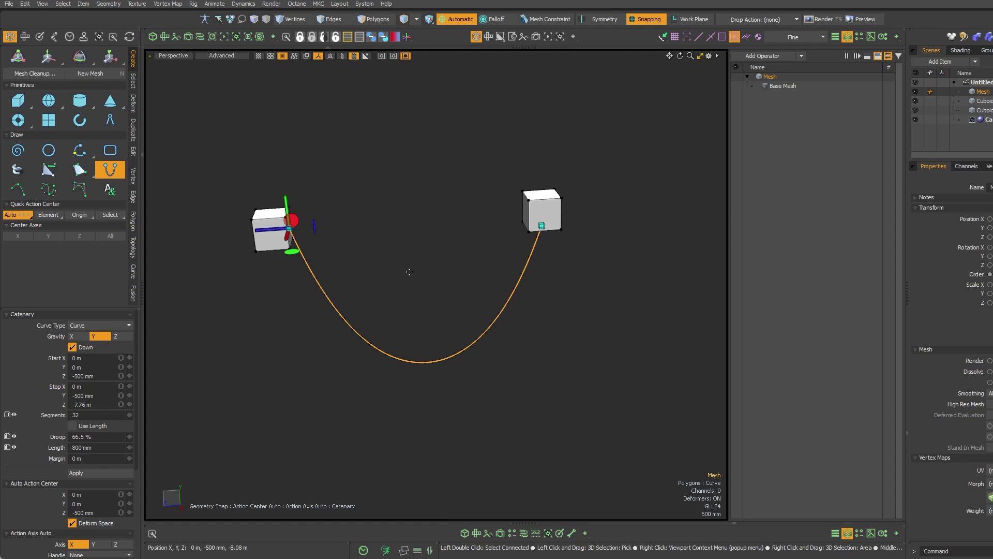
# Show the viewport in wireframe, raise the catenary's segments to 45 and drop the tool
pyautogui.moveTo(552, 226)
pyautogui.mouseDown(button='right')
pyautogui.moveTo(426, 214)
pyautogui.moveTo(520, 215)
pyautogui.mouseUp(button='right')
pyautogui.press('KP_5')
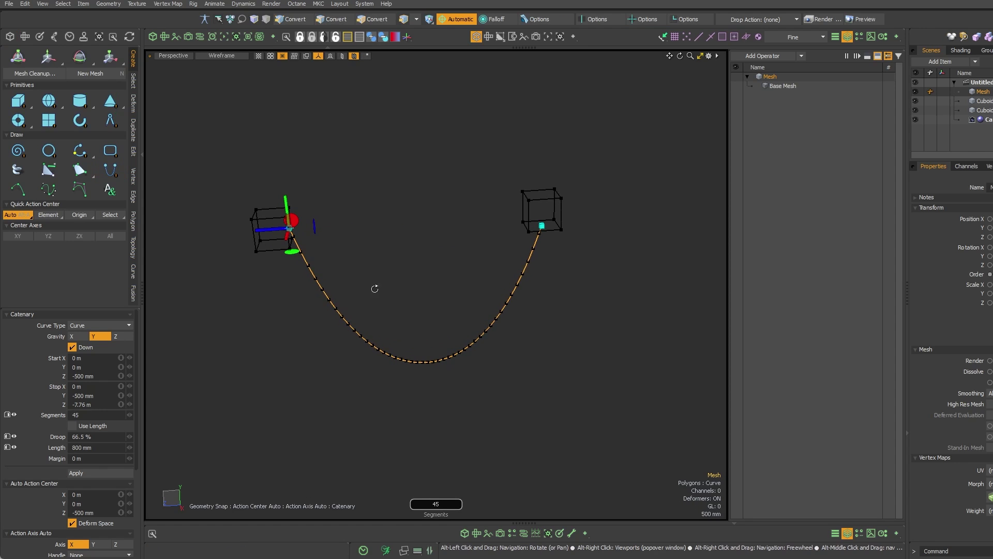
pyautogui.keyDown('alt'); pyautogui.moveTo(373, 287); pyautogui.dragTo(374, 315); pyautogui.keyUp('alt')
pyautogui.press('space')
pyautogui.click(408, 298)
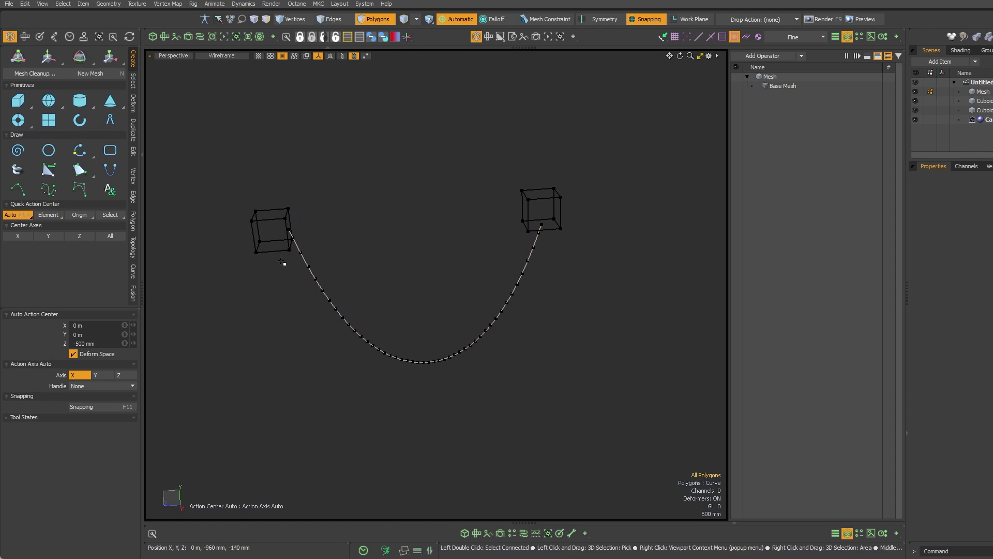
# Select both cuboid items and return the viewport to Advanced shading
pyautogui.click(284, 255)
pyautogui.keyDown('shift'); pyautogui.click(560, 228); pyautogui.keyUp('shift')
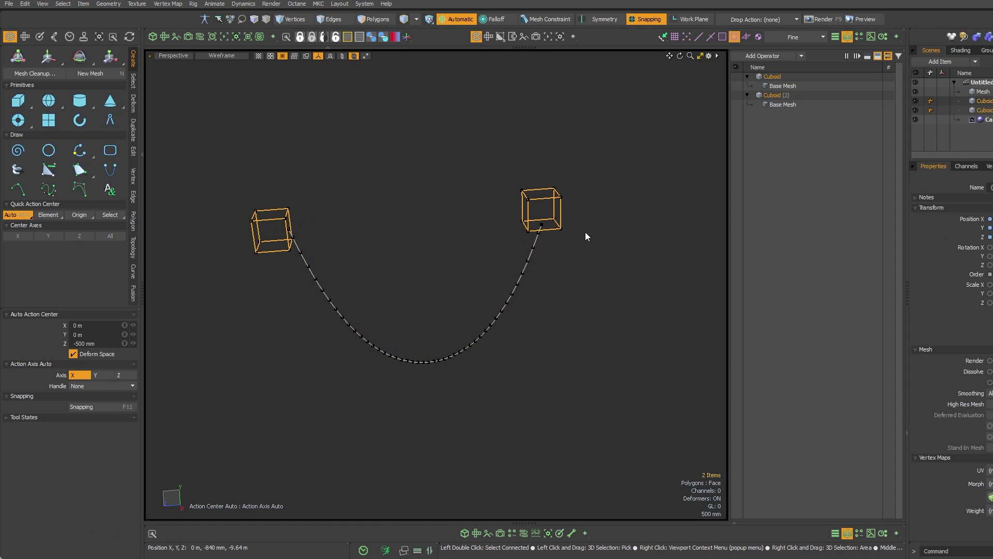
pyautogui.press('Delete')
pyautogui.click(611, 294)
pyautogui.hotkey('ctrl', '2')
pyautogui.click(621, 304)
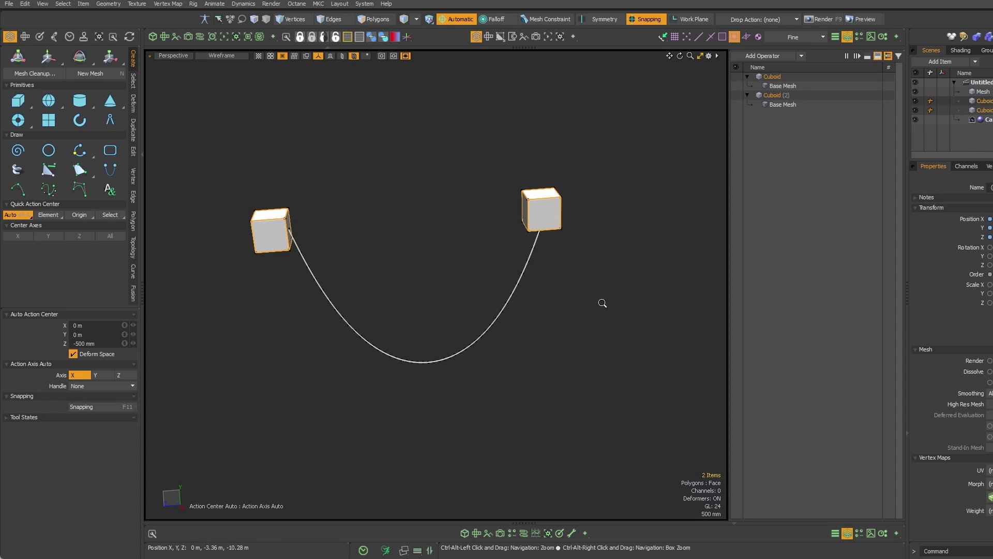
pyautogui.keyDown('ctrl'); pyautogui.keyDown('alt'); pyautogui.moveTo(601, 302); pyautogui.dragTo(570, 302); pyautogui.keyUp('alt'); pyautogui.keyUp('ctrl')
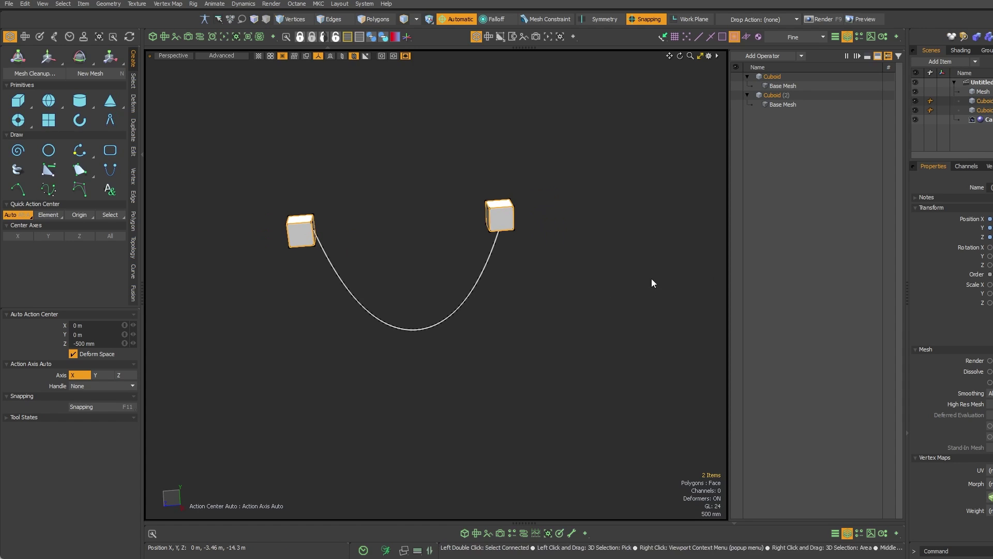
# Add a Loop mesh operation to the cable mesh item
pyautogui.click(983, 92)
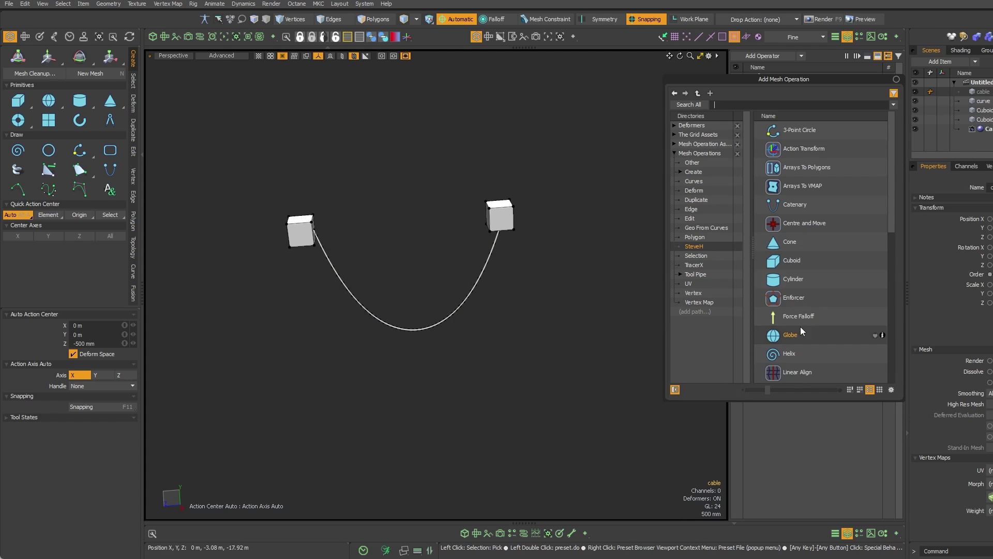
pyautogui.moveTo(892, 217); pyautogui.dragTo(895, 248)
pyautogui.doubleClick(799, 278)
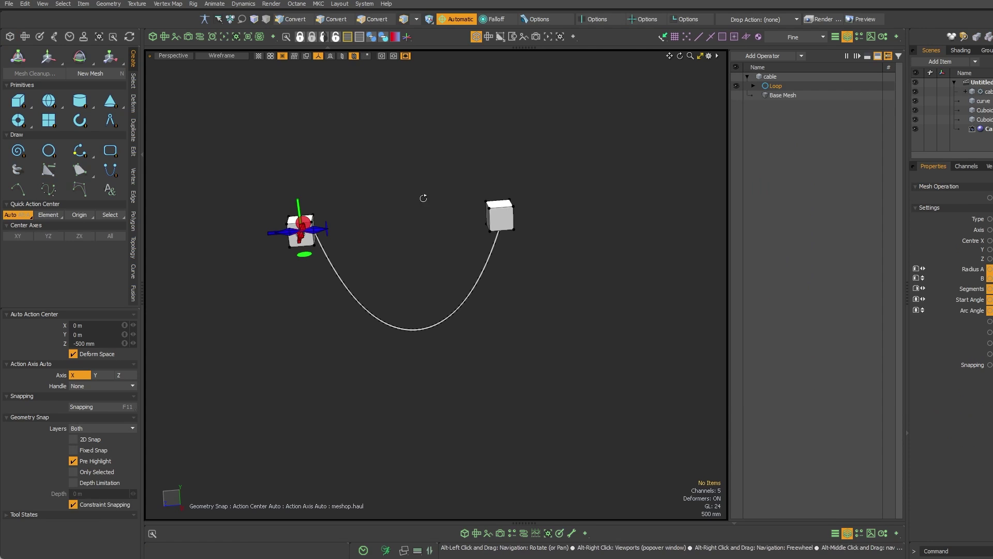
# Isolate the cable mesh and size the loop to a 275 mm radius along both axes
pyautogui.keyDown('alt'); pyautogui.moveTo(423, 199); pyautogui.dragTo(393, 243); pyautogui.keyUp('alt')
pyautogui.keyDown('alt'); pyautogui.keyDown('shift'); pyautogui.moveTo(393, 243); pyautogui.dragTo(440, 272); pyautogui.keyUp('shift'); pyautogui.keyUp('alt')
pyautogui.keyDown('ctrl'); pyautogui.keyDown('alt'); pyautogui.moveTo(362, 264); pyautogui.dragTo(490, 278); pyautogui.keyUp('alt'); pyautogui.keyUp('ctrl')
pyautogui.press('/')
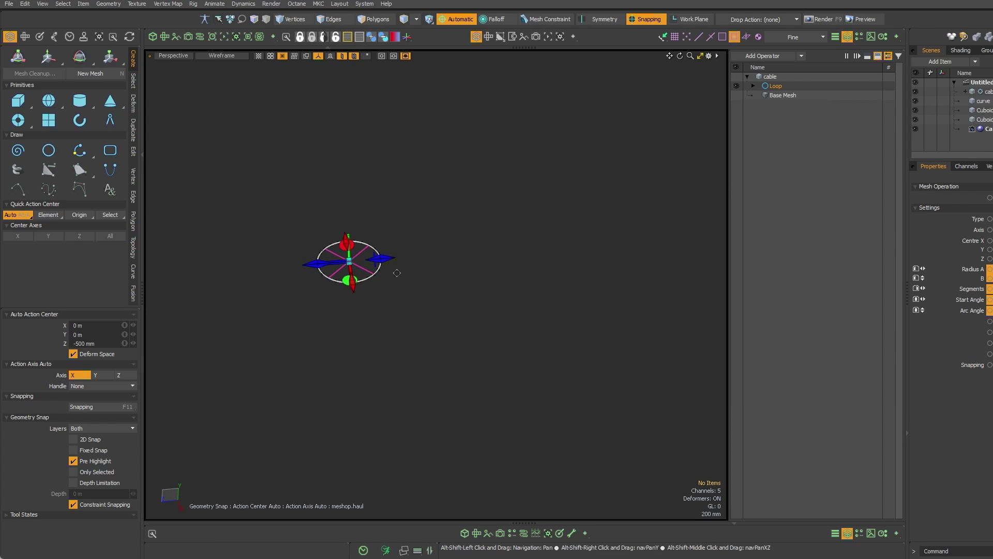
pyautogui.keyDown('alt'); pyautogui.keyDown('shift'); pyautogui.moveTo(396, 272); pyautogui.dragTo(440, 273); pyautogui.keyUp('shift'); pyautogui.keyUp('alt')
pyautogui.keyDown('alt'); pyautogui.moveTo(439, 273); pyautogui.dragTo(441, 335); pyautogui.keyUp('alt')
pyautogui.keyDown('ctrl'); pyautogui.keyDown('alt'); pyautogui.moveTo(409, 272); pyautogui.dragTo(461, 267); pyautogui.keyUp('alt'); pyautogui.keyUp('ctrl')
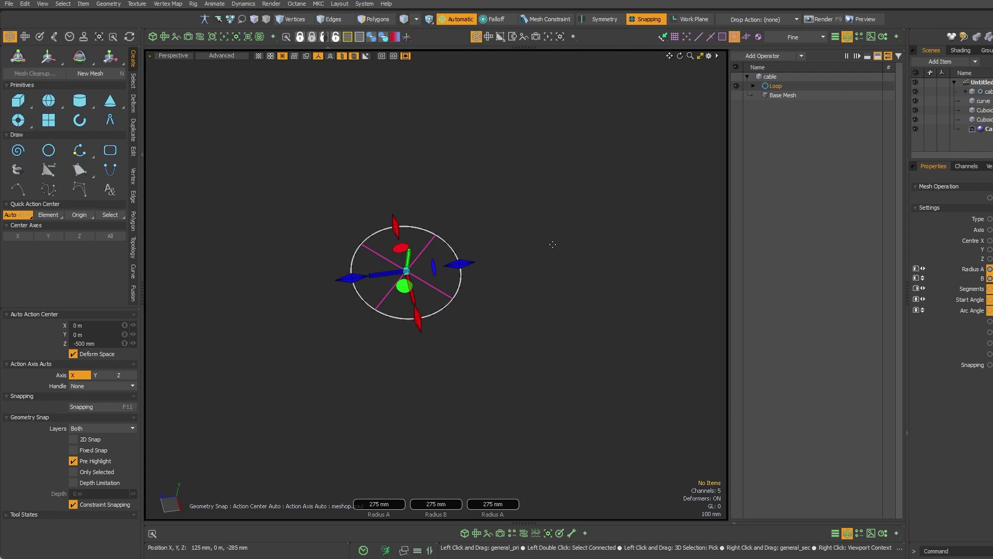
# Set the loop's type to Polyline and reduce its segments to 10
pyautogui.press('k')
pyautogui.click(583, 191)
pyautogui.click(576, 182)
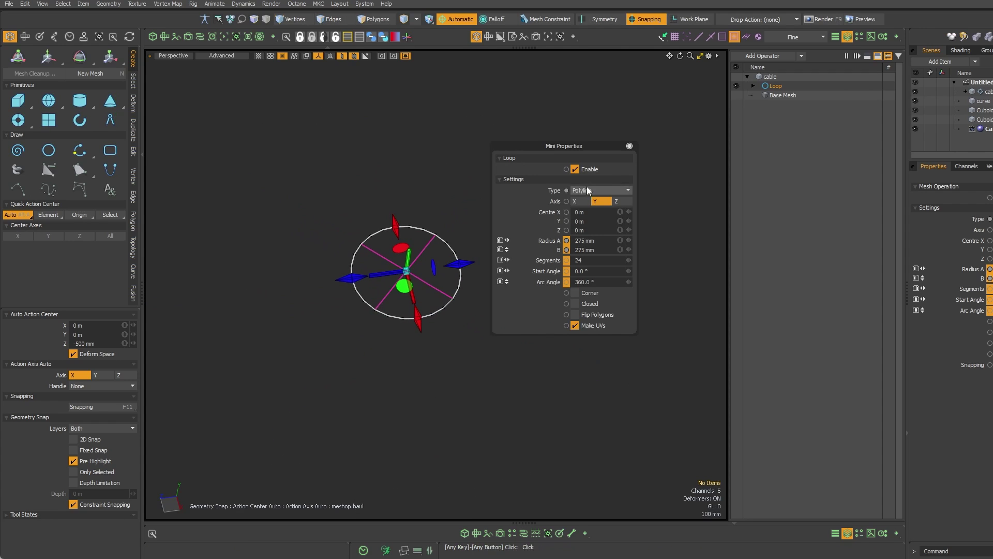
pyautogui.moveTo(507, 204)
pyautogui.mouseDown()
pyautogui.moveTo(445, 204)
pyautogui.moveTo(519, 204)
pyautogui.mouseUp()
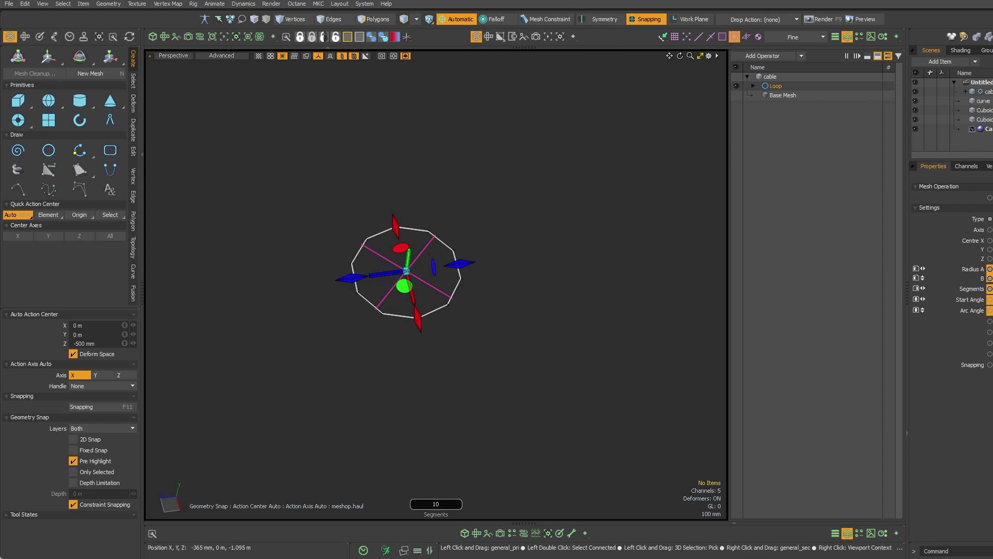
# Add a Curve Sweep mesh operation to the cable mesh and assign the curve mesh as its path
pyautogui.moveTo(430, 332)
pyautogui.keyDown('alt'); pyautogui.mouseDown()
pyautogui.moveTo(572, 257)
pyautogui.moveTo(426, 282)
pyautogui.moveTo(442, 301)
pyautogui.moveTo(385, 279)
pyautogui.moveTo(638, 264)
pyautogui.mouseUp(); pyautogui.keyUp('alt')
pyautogui.write('n')
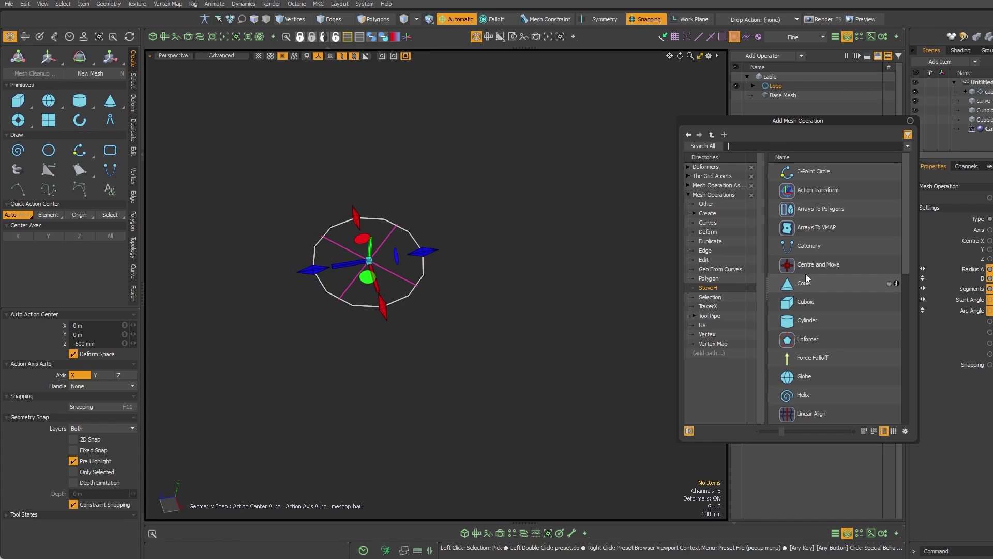
pyautogui.write('curve sw')
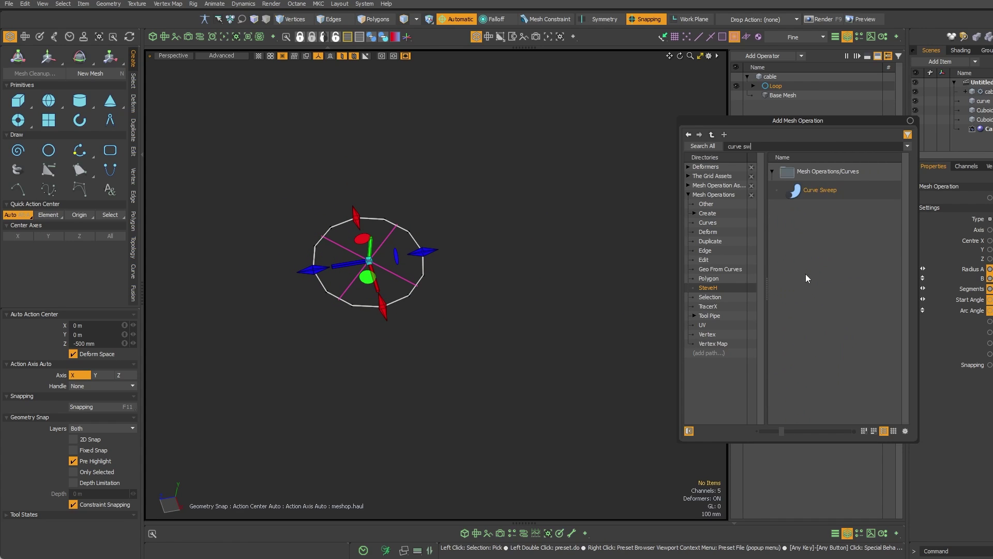
pyautogui.press('Return')
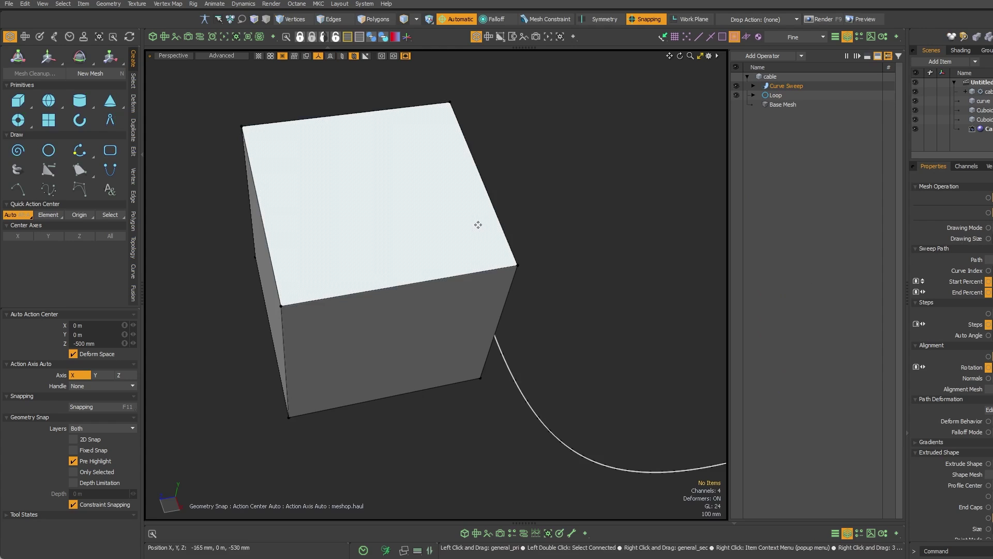
pyautogui.keyDown('ctrl'); pyautogui.keyDown('alt'); pyautogui.moveTo(582, 222); pyautogui.dragTo(566, 223); pyautogui.keyUp('alt'); pyautogui.keyUp('ctrl')
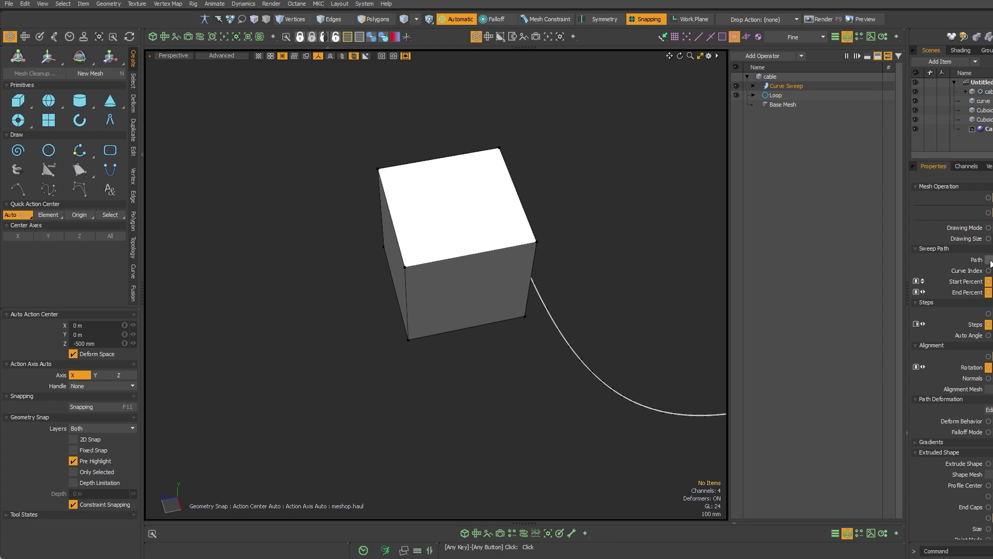
pyautogui.click(987, 293)
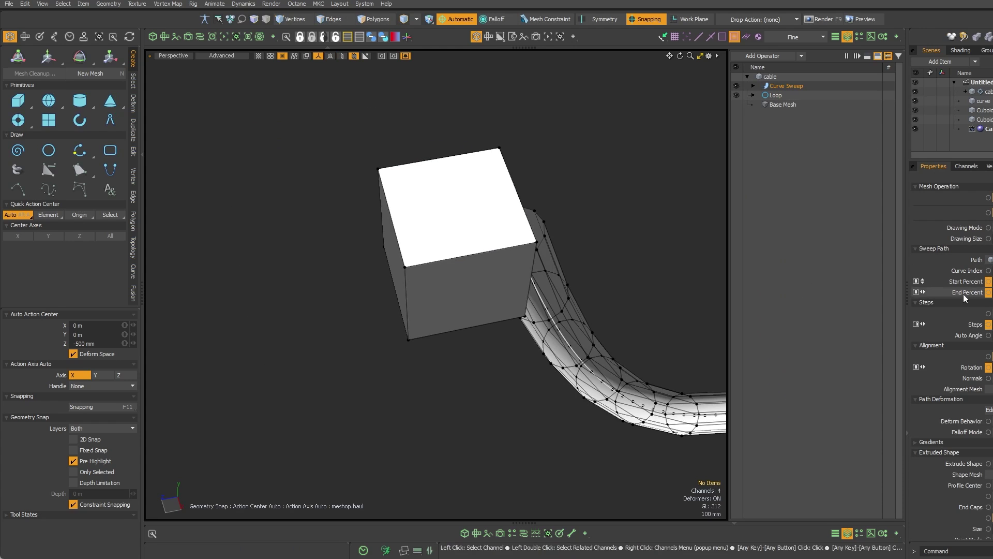
# Flip the cable's Curve Sweep extrusion and increase its number of steps for a smoother cable
pyautogui.keyDown('ctrl'); pyautogui.keyDown('alt'); pyautogui.moveTo(613, 274); pyautogui.dragTo(445, 248); pyautogui.keyUp('alt'); pyautogui.keyUp('ctrl')
pyautogui.keyDown('alt'); pyautogui.moveTo(445, 248); pyautogui.dragTo(468, 222); pyautogui.keyUp('alt')
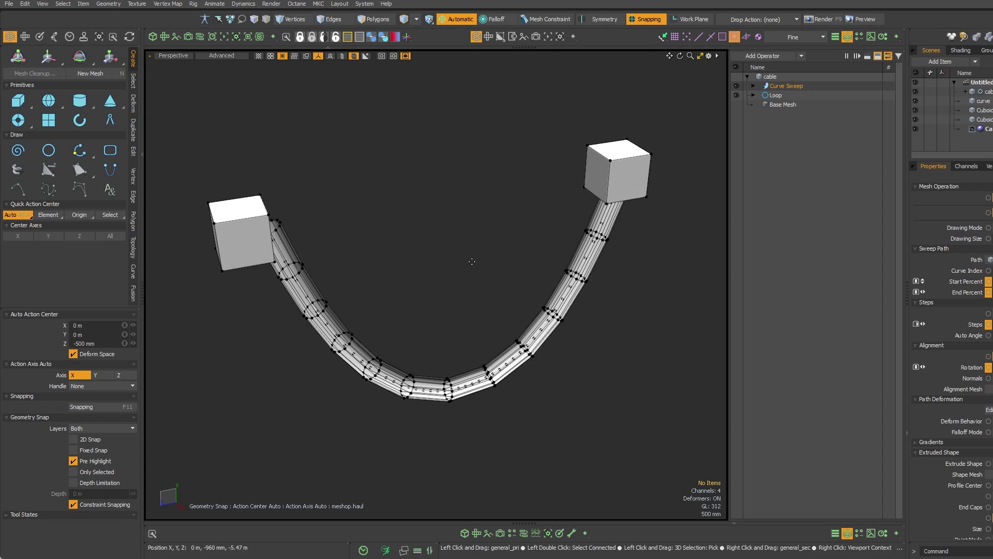
pyautogui.press('k')
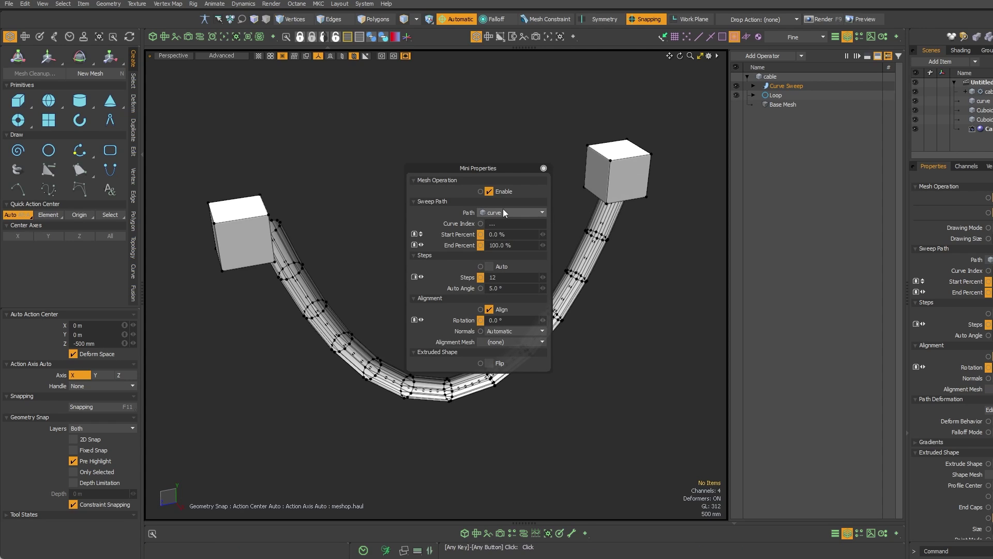
pyautogui.click(992, 496)
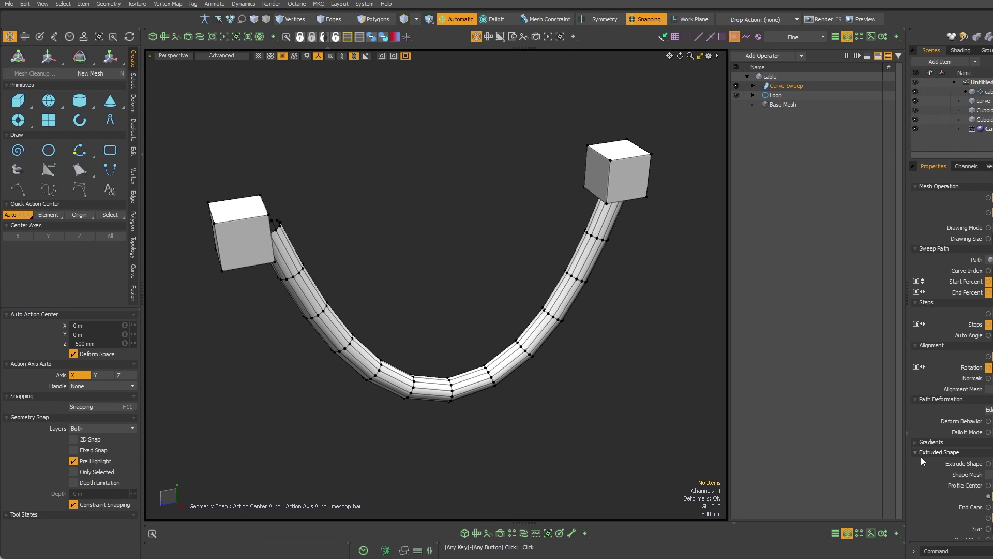
pyautogui.keyDown('alt'); pyautogui.moveTo(476, 270); pyautogui.dragTo(714, 287); pyautogui.keyUp('alt')
pyautogui.moveTo(533, 279); pyautogui.dragTo(517, 289)
pyautogui.keyDown('alt'); pyautogui.moveTo(517, 295); pyautogui.dragTo(574, 350); pyautogui.keyUp('alt')
# Draw a second catenary in the curve mesh with the Catenary tool, starting at about Y 1.32 m, Z -3.08 m
pyautogui.click(985, 101)
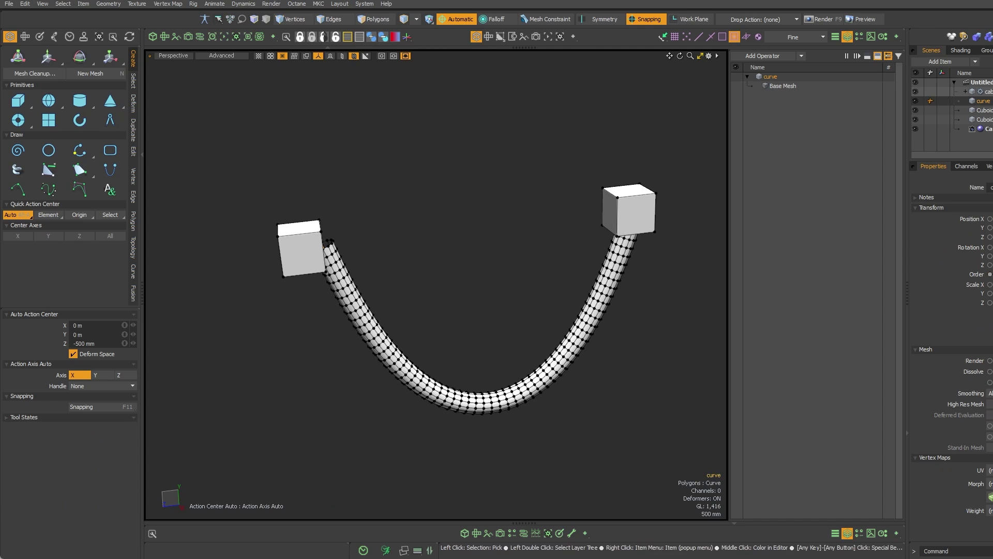
pyautogui.keyDown('alt'); pyautogui.moveTo(472, 246); pyautogui.dragTo(403, 287); pyautogui.keyUp('alt')
pyautogui.press('1')
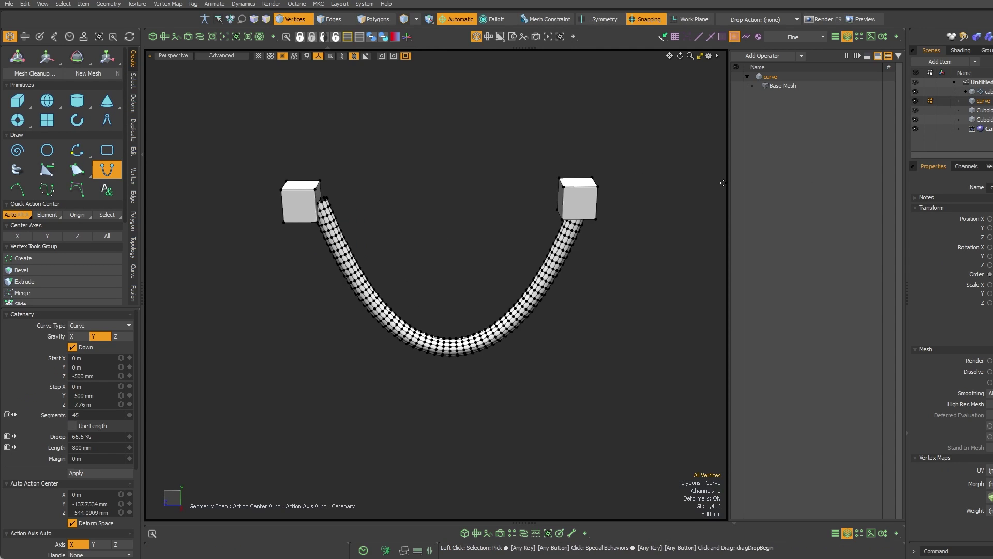
pyautogui.keyDown('alt'); pyautogui.moveTo(549, 233); pyautogui.dragTo(504, 237); pyautogui.keyUp('alt')
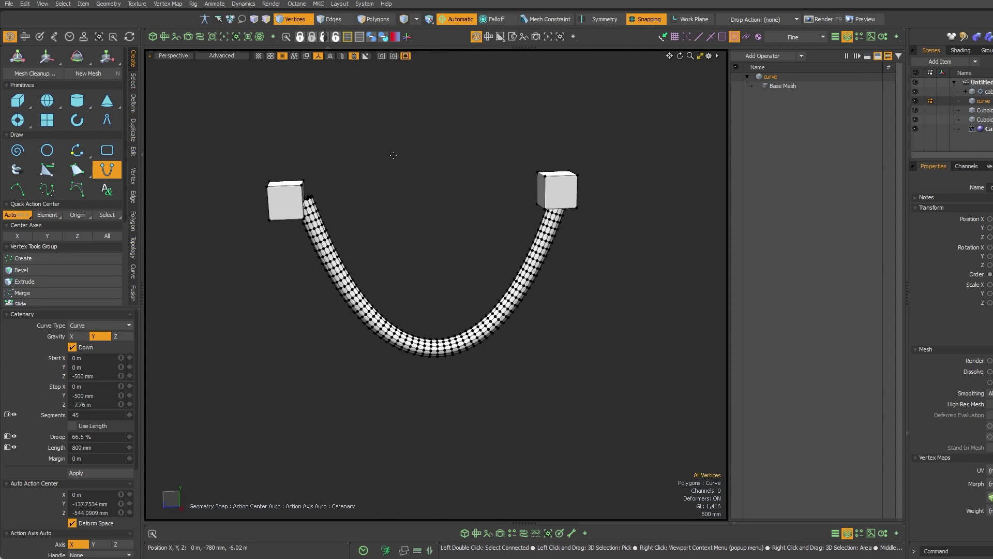
pyautogui.moveTo(387, 151); pyautogui.dragTo(691, 139)
pyautogui.keyDown('alt'); pyautogui.moveTo(444, 300); pyautogui.dragTo(531, 333); pyautogui.keyUp('alt')
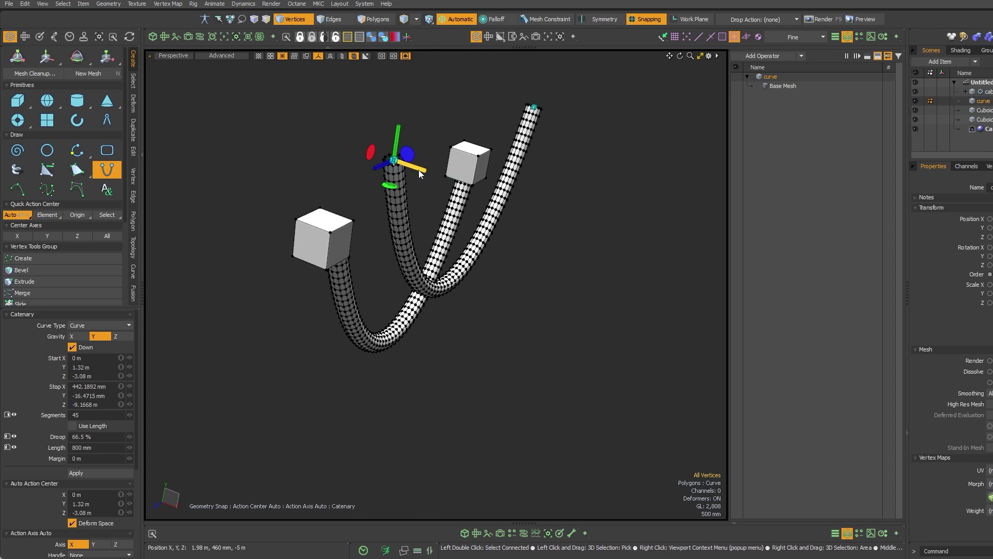
# Move the second catenary's start point to about X 2.42 m and turn snapping off
pyautogui.moveTo(419, 171); pyautogui.dragTo(500, 200)
pyautogui.keyDown('alt'); pyautogui.moveTo(541, 287); pyautogui.dragTo(512, 277); pyautogui.keyUp('alt')
pyautogui.press('x')
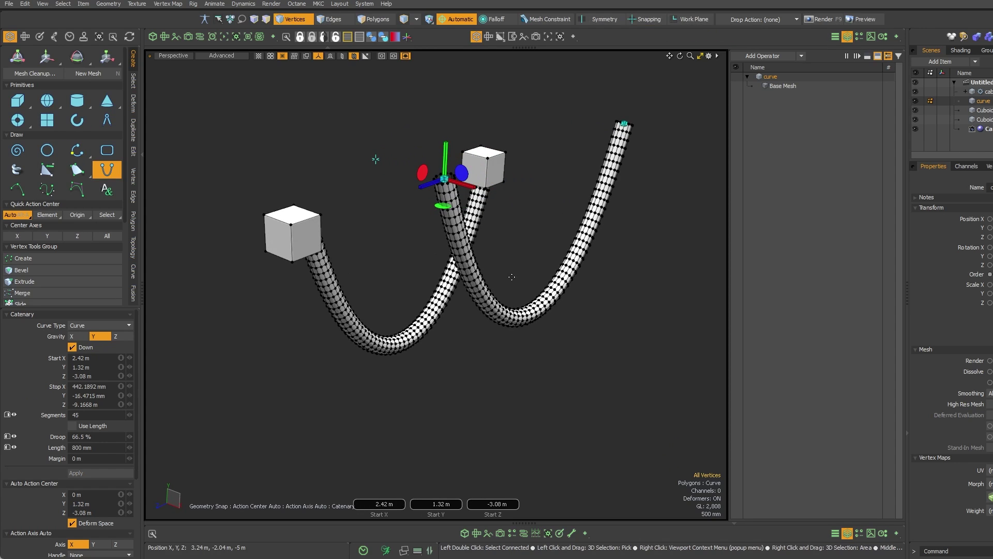
# Draw a third catenary starting at about Y -5.46 m, Z 1.96 m, and reduce its droop to 21%
pyautogui.keyDown('alt'); pyautogui.moveTo(590, 290); pyautogui.dragTo(443, 421); pyautogui.keyUp('alt')
pyautogui.keyDown('shift'); pyautogui.click(259, 376); pyautogui.keyUp('shift')
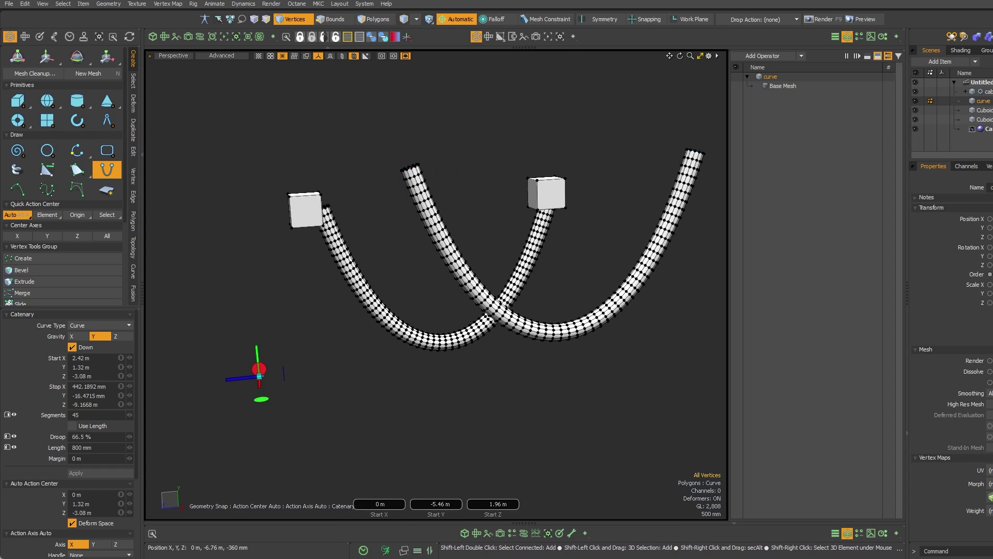
pyautogui.keyDown('shift'); pyautogui.moveTo(259, 376); pyautogui.dragTo(590, 356); pyautogui.keyUp('shift')
pyautogui.keyDown('alt'); pyautogui.keyDown('shift'); pyautogui.moveTo(481, 393); pyautogui.dragTo(453, 238); pyautogui.keyUp('shift'); pyautogui.keyUp('alt')
pyautogui.moveTo(452, 238); pyautogui.dragTo(421, 304, button='right')
# Draw a fourth catenary from about Y -5.35 m, Z -13.2 m with 70% droop and its end at Y 1.1 m, Z -10.8 m
pyautogui.keyDown('alt'); pyautogui.moveTo(420, 303); pyautogui.dragTo(805, 249); pyautogui.keyUp('alt')
pyautogui.keyDown('alt'); pyautogui.keyDown('shift'); pyautogui.moveTo(625, 300); pyautogui.dragTo(553, 274); pyautogui.keyUp('shift'); pyautogui.keyUp('alt')
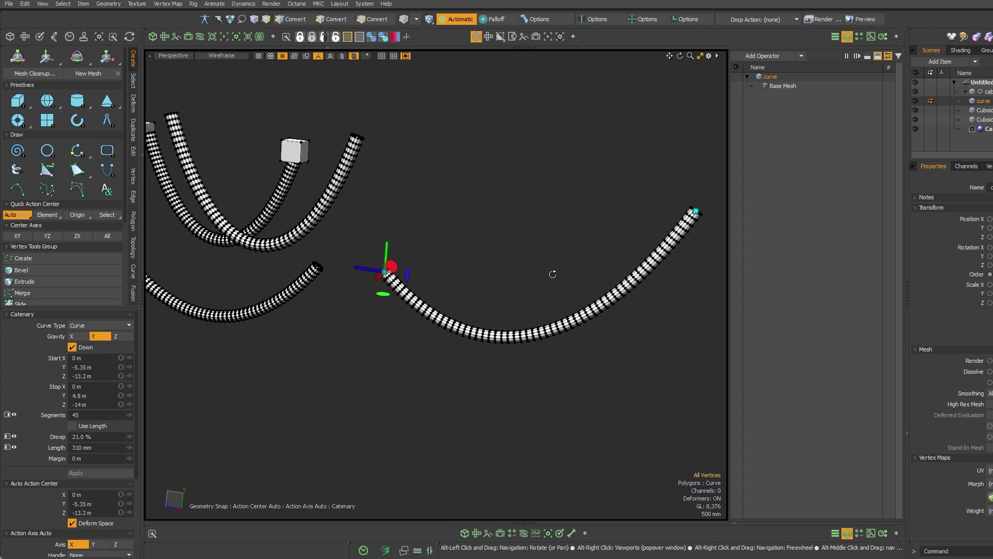
pyautogui.moveTo(553, 274)
pyautogui.mouseDown(button='right')
pyautogui.moveTo(582, 268)
pyautogui.moveTo(562, 264)
pyautogui.mouseUp(button='right')
pyautogui.keyDown('alt'); pyautogui.moveTo(561, 265); pyautogui.dragTo(502, 265); pyautogui.keyUp('alt')
pyautogui.keyDown('alt'); pyautogui.moveTo(502, 265); pyautogui.dragTo(536, 268); pyautogui.keyUp('alt')
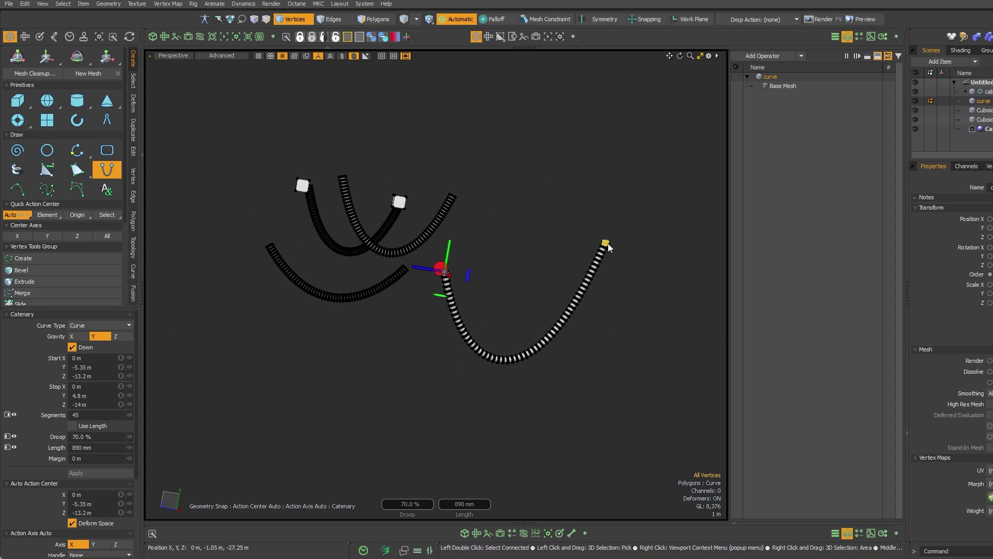
pyautogui.moveTo(609, 247); pyautogui.dragTo(565, 282)
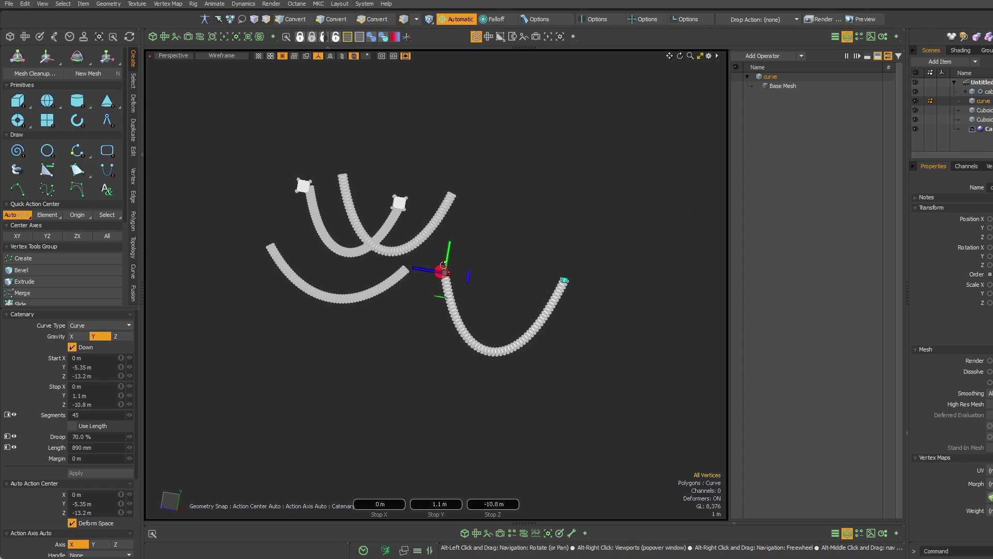
pyautogui.keyDown('alt'); pyautogui.moveTo(443, 265); pyautogui.dragTo(451, 266); pyautogui.keyUp('alt')
# Draw a fifth catenary in the curve mesh beyond the fourth one and drop the Catenary tool
pyautogui.keyDown('alt'); pyautogui.keyDown('shift'); pyautogui.moveTo(435, 305); pyautogui.dragTo(585, 336); pyautogui.keyUp('shift'); pyautogui.keyUp('alt')
pyautogui.moveTo(414, 248)
pyautogui.keyDown('ctrl'); pyautogui.keyDown('alt'); pyautogui.mouseDown()
pyautogui.moveTo(465, 242)
pyautogui.moveTo(413, 239)
pyautogui.mouseUp(); pyautogui.keyUp('alt'); pyautogui.keyUp('ctrl')
pyautogui.keyDown('alt'); pyautogui.keyDown('shift'); pyautogui.moveTo(573, 192); pyautogui.dragTo(479, 216); pyautogui.keyUp('shift'); pyautogui.keyUp('alt')
pyautogui.keyDown('shift'); pyautogui.moveTo(479, 216); pyautogui.dragTo(696, 211); pyautogui.keyUp('shift')
pyautogui.keyDown('alt'); pyautogui.moveTo(507, 269); pyautogui.dragTo(401, 249); pyautogui.keyUp('alt')
pyautogui.keyDown('alt'); pyautogui.moveTo(498, 201); pyautogui.dragTo(558, 268); pyautogui.keyUp('alt')
pyautogui.press('space')
pyautogui.keyDown('alt'); pyautogui.keyDown('shift'); pyautogui.moveTo(521, 311); pyautogui.dragTo(488, 305); pyautogui.keyUp('shift'); pyautogui.keyUp('alt')
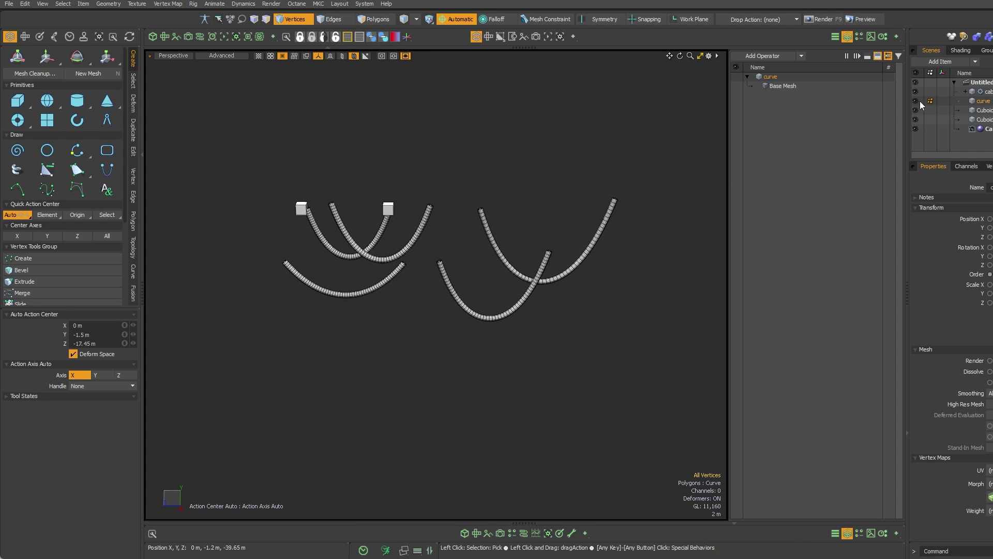
# Hide the curve and cable meshes and create a new mesh item named MOP Cat
pyautogui.click(972, 110)
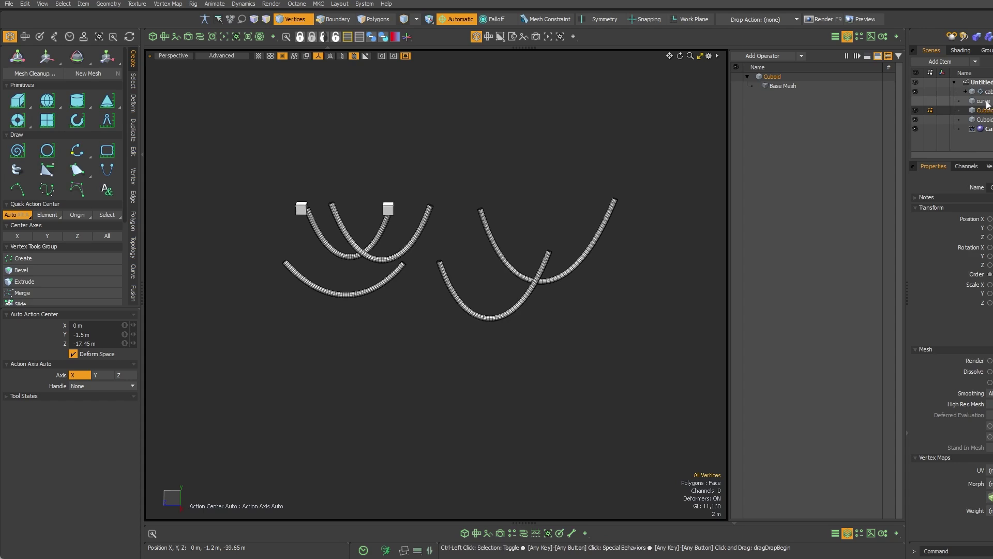
pyautogui.click(916, 92)
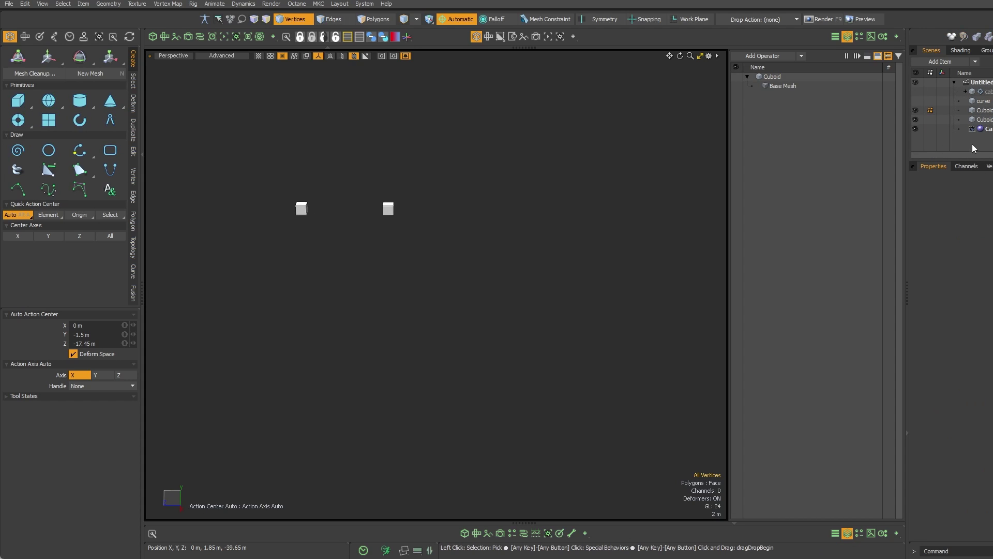
pyautogui.press('n')
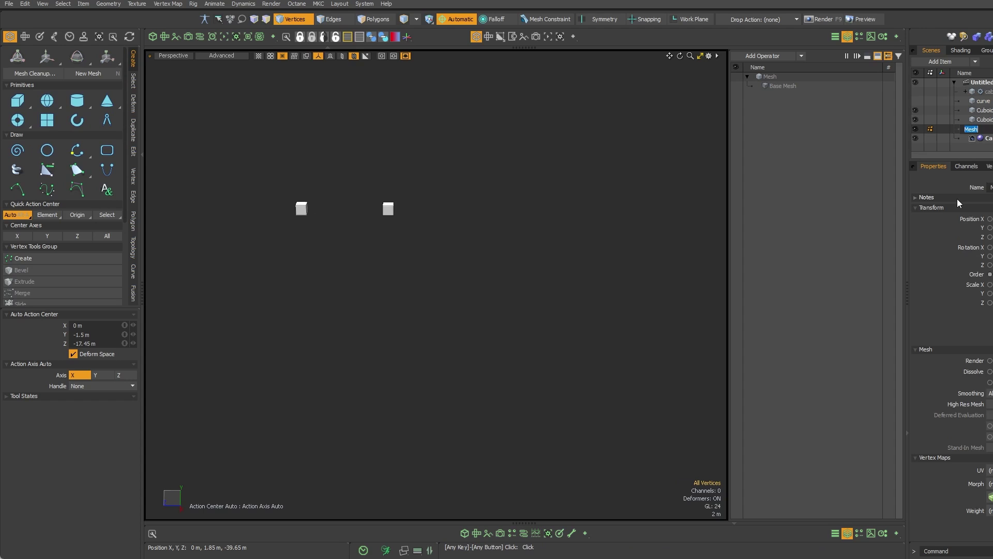
pyautogui.write('MOP Cat')
pyautogui.press('Return')
# Find the Catenary mesh operation and add it to the MOP Cat mesh
pyautogui.write('ncat')
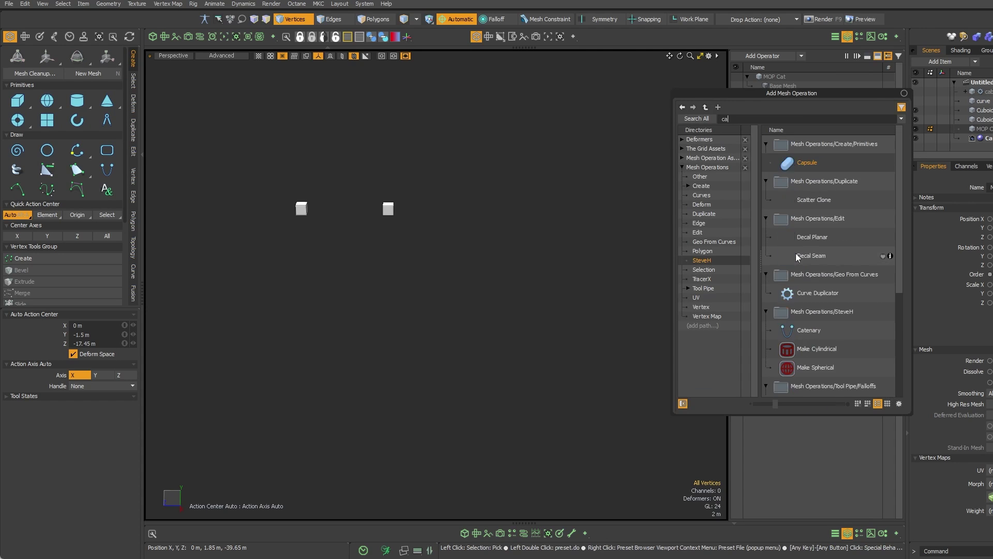
pyautogui.moveTo(806, 239); pyautogui.dragTo(810, 237)
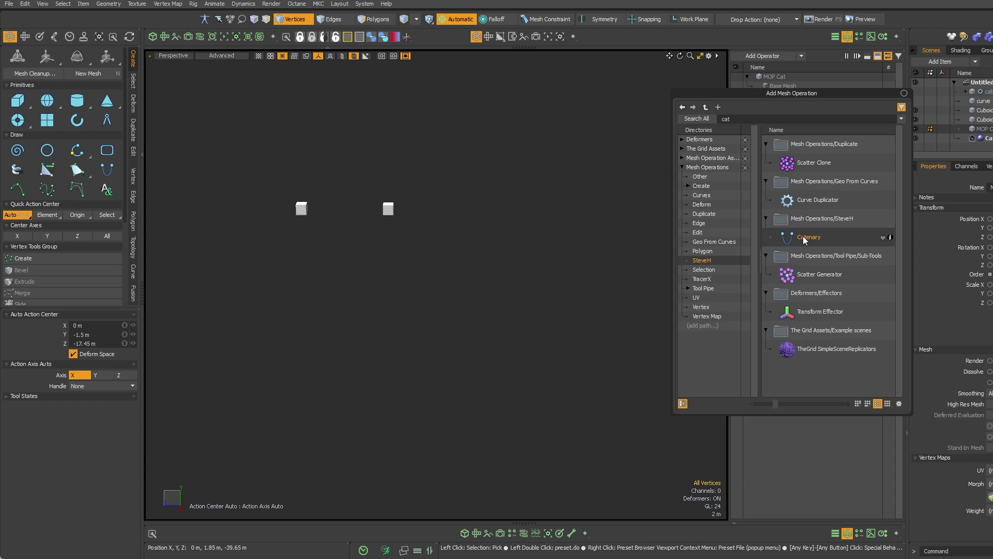
pyautogui.doubleClick(802, 238)
# Draw the procedural catenary with its start point at the first cuboid
pyautogui.keyDown('alt'); pyautogui.keyDown('shift'); pyautogui.moveTo(388, 227); pyautogui.dragTo(466, 269); pyautogui.keyUp('shift'); pyautogui.keyUp('alt')
pyautogui.keyDown('ctrl'); pyautogui.keyDown('alt'); pyautogui.moveTo(383, 260); pyautogui.dragTo(440, 263); pyautogui.keyUp('alt'); pyautogui.keyUp('ctrl')
pyautogui.keyDown('alt'); pyautogui.keyDown('shift'); pyautogui.moveTo(311, 259); pyautogui.dragTo(440, 207); pyautogui.keyUp('shift'); pyautogui.keyUp('alt')
pyautogui.keyDown('alt'); pyautogui.keyDown('shift'); pyautogui.moveTo(439, 207); pyautogui.dragTo(372, 207); pyautogui.keyUp('shift'); pyautogui.keyUp('alt')
pyautogui.moveTo(346, 298); pyautogui.dragTo(396, 261)
pyautogui.keyDown('alt'); pyautogui.keyDown('shift'); pyautogui.moveTo(396, 261); pyautogui.dragTo(422, 261); pyautogui.keyUp('shift'); pyautogui.keyUp('alt')
# Enable snapping, snap the catenary's end to the second cuboid and set its droop to 91%
pyautogui.press('x')
pyautogui.click(734, 37)
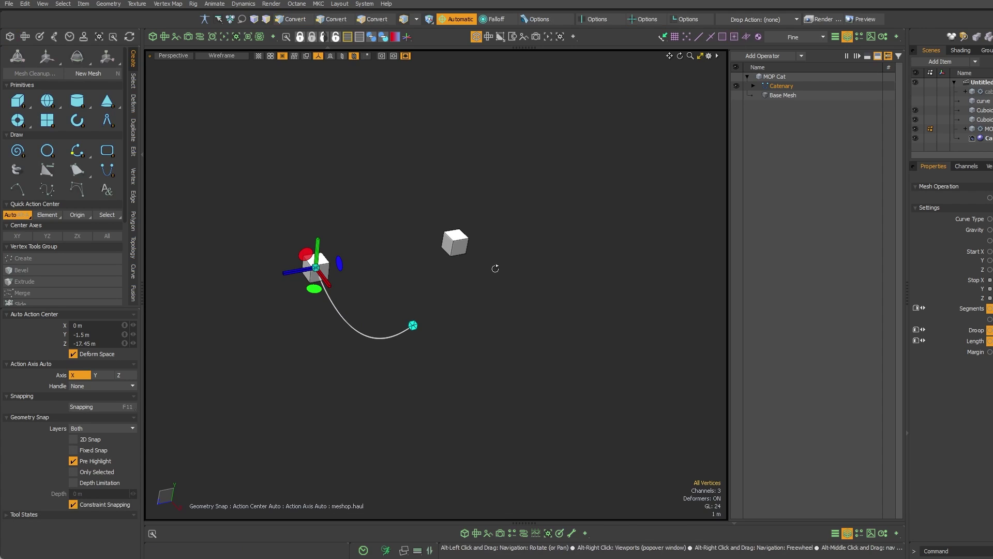
pyautogui.keyDown('alt'); pyautogui.moveTo(495, 268); pyautogui.dragTo(590, 354); pyautogui.keyUp('alt')
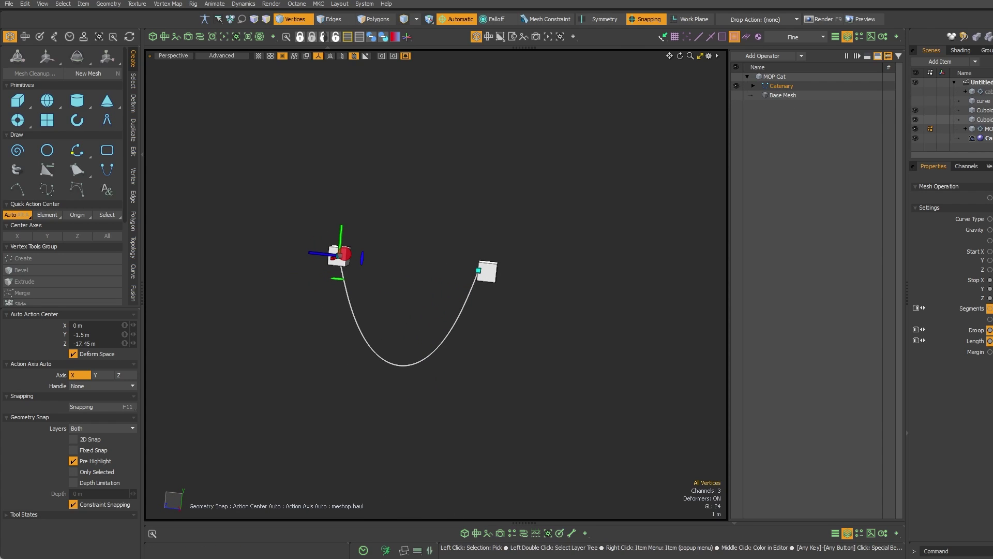
pyautogui.keyDown('alt'); pyautogui.moveTo(554, 205); pyautogui.dragTo(583, 155); pyautogui.keyUp('alt')
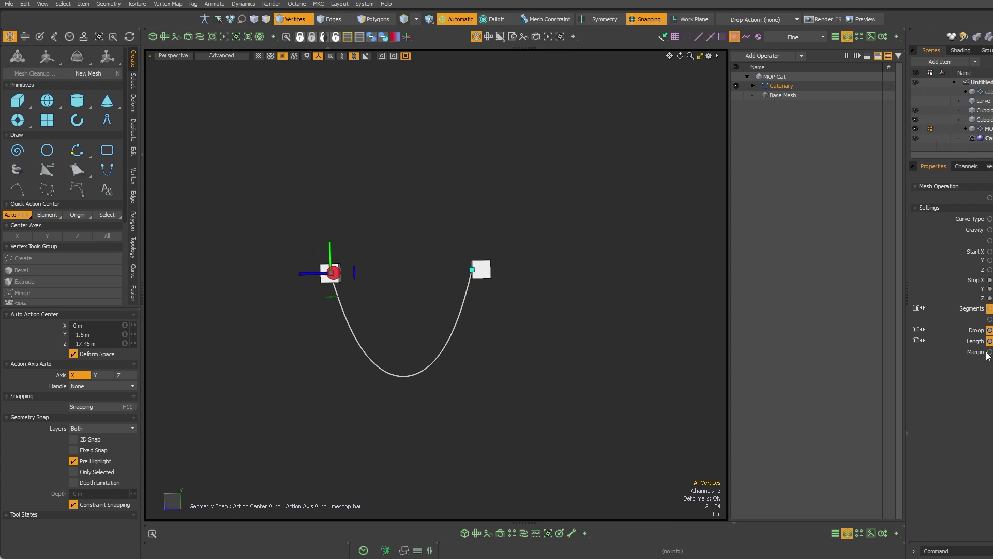
# Try a margin of 1.13 m on the procedural catenary and return it to 0 m
pyautogui.click(918, 352)
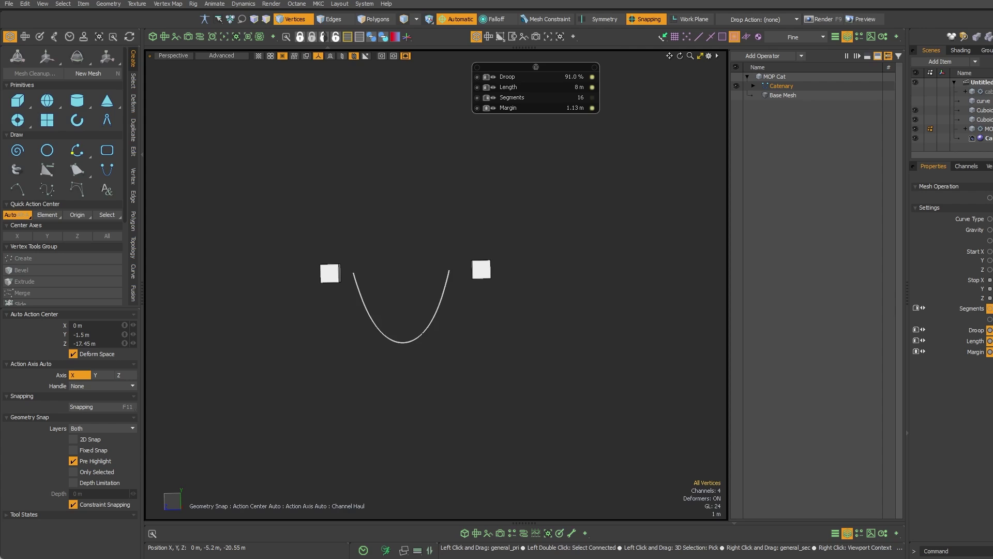
pyautogui.keyDown('ctrl'); pyautogui.moveTo(473, 280); pyautogui.dragTo(512, 278); pyautogui.keyUp('ctrl')
pyautogui.keyDown('alt'); pyautogui.moveTo(528, 242); pyautogui.dragTo(575, 259); pyautogui.keyUp('alt')
# Duplicate the Catenary operation and move the copy's start and end points, placing the end at Y 1.6 m, Z -12.61 m
pyautogui.doubleClick(787, 91)
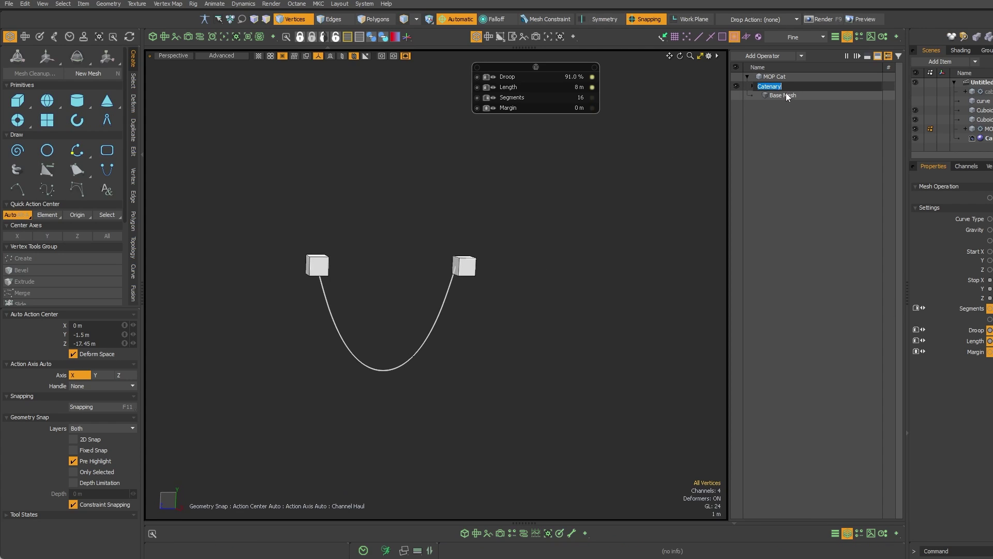
pyautogui.click(805, 127)
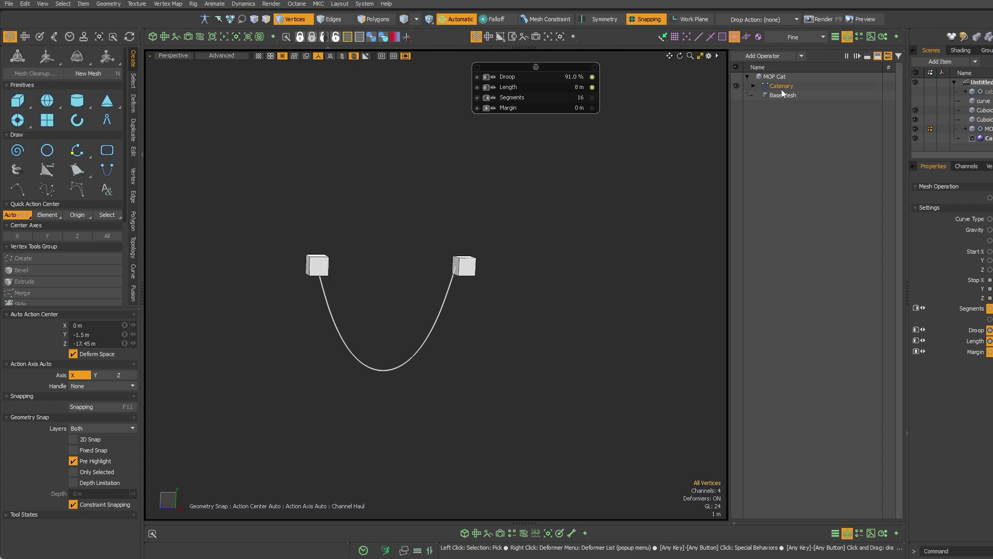
pyautogui.hotkey('ctrl', 'd')
pyautogui.keyDown('alt'); pyautogui.moveTo(295, 274); pyautogui.dragTo(576, 239); pyautogui.keyUp('alt')
pyautogui.keyDown('alt'); pyautogui.moveTo(548, 304); pyautogui.dragTo(587, 315); pyautogui.keyUp('alt')
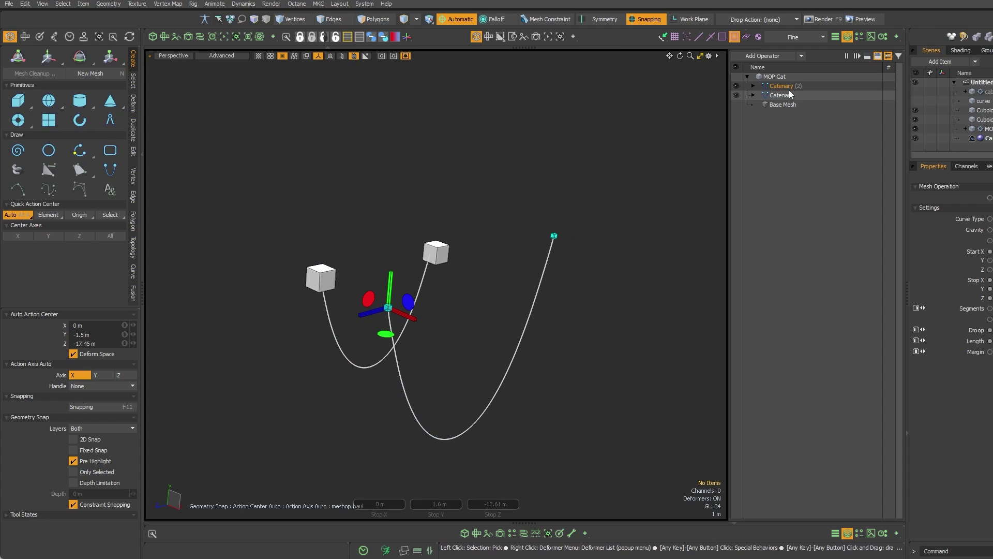
# Duplicate the second Catenary operation and reposition the copy's endpoints, placing the end at X 350 mm, Y -5.65 m, Z -12.61 m
pyautogui.hotkey('ctrl', 'd')
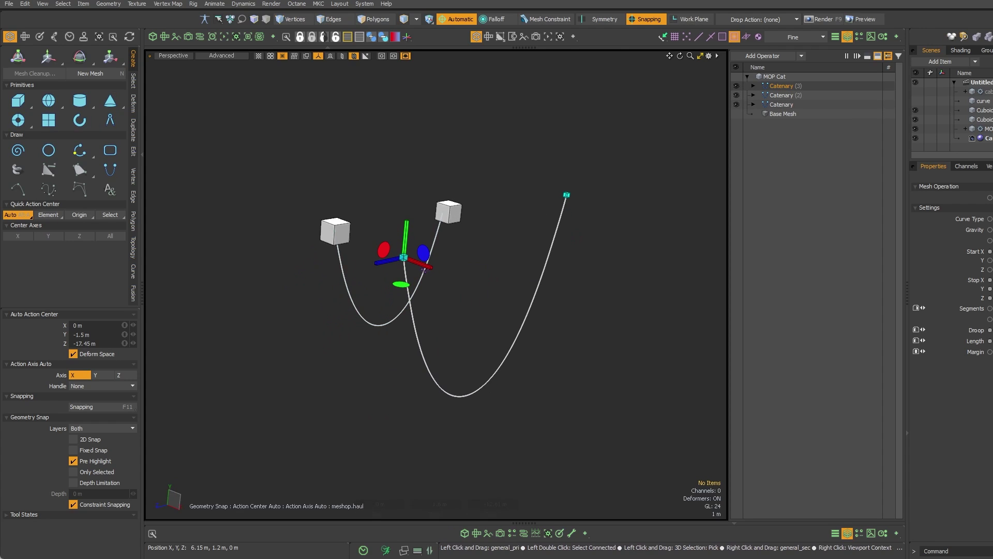
pyautogui.moveTo(436, 268); pyautogui.dragTo(507, 291)
pyautogui.keyDown('alt'); pyautogui.keyDown('shift'); pyautogui.moveTo(549, 300); pyautogui.dragTo(469, 250); pyautogui.keyUp('shift'); pyautogui.keyUp('alt')
pyautogui.moveTo(579, 310); pyautogui.dragTo(579, 310)
pyautogui.moveTo(568, 170); pyautogui.dragTo(546, 312)
pyautogui.keyDown('alt'); pyautogui.moveTo(481, 331); pyautogui.dragTo(369, 325); pyautogui.keyUp('alt')
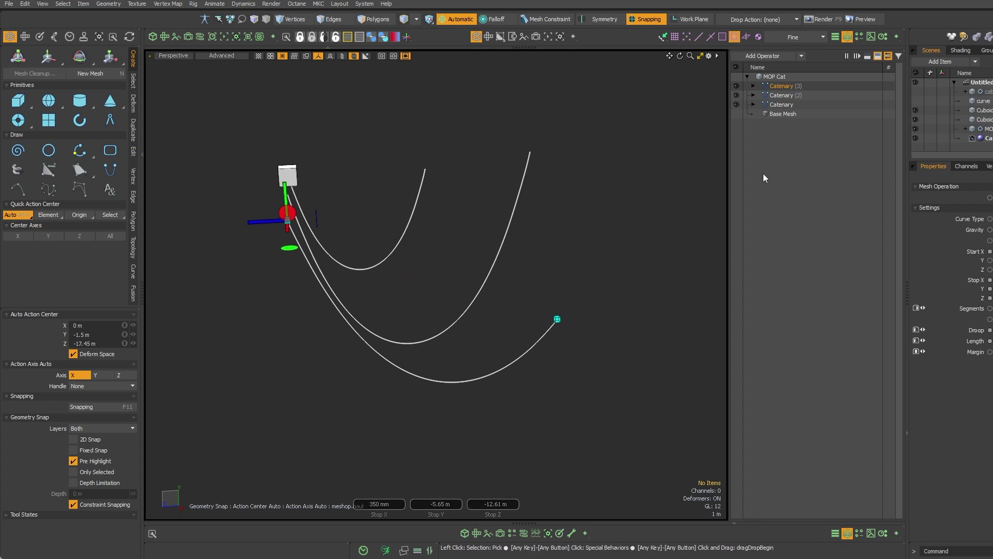
# Show the cable mesh and assign MOP Cat as its Curve Sweep path
pyautogui.click(915, 92)
pyautogui.click(947, 92)
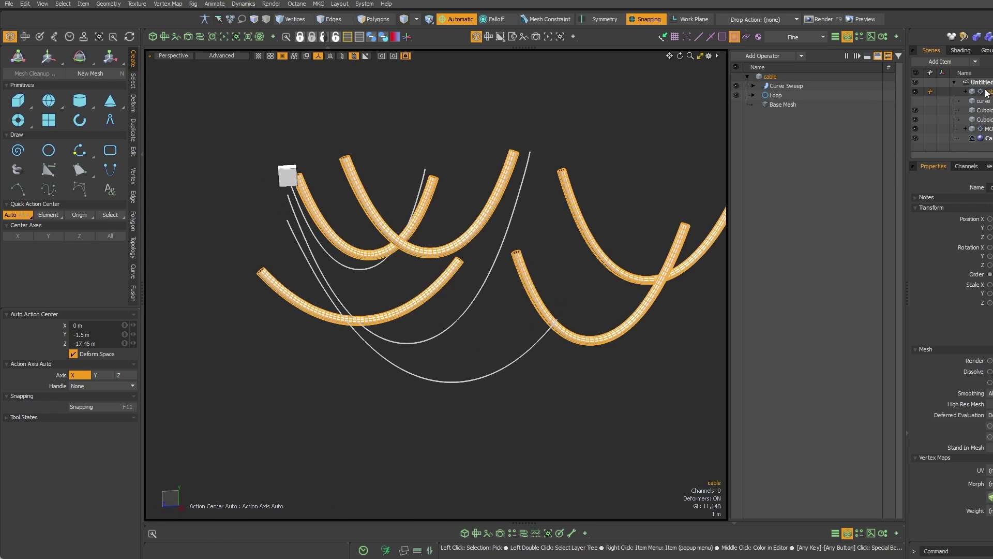
pyautogui.click(792, 86)
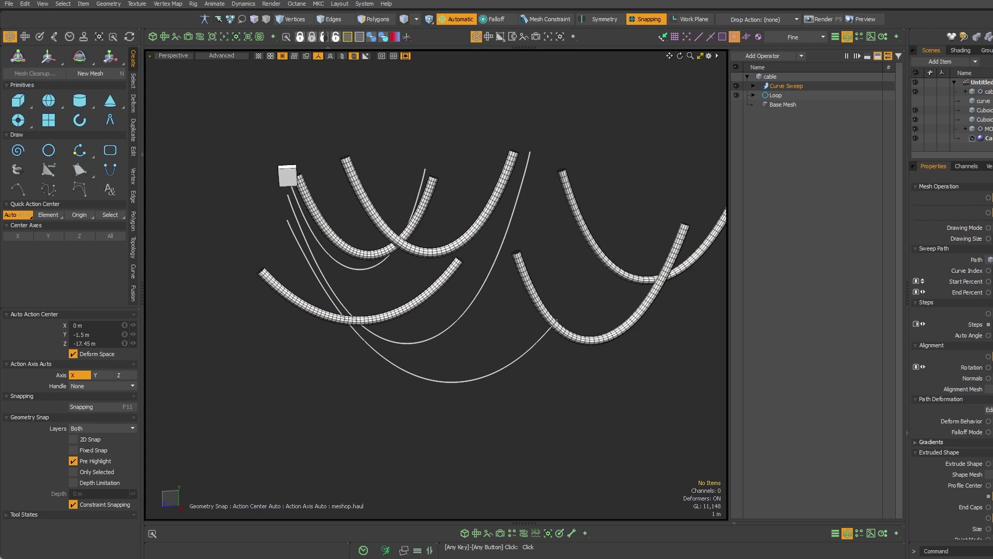
pyautogui.click(989, 260)
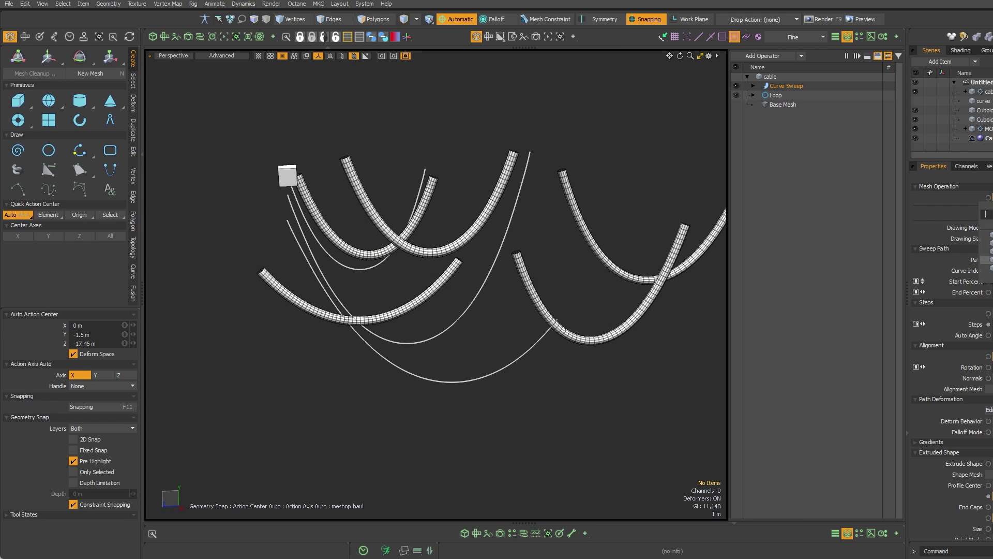
pyautogui.click(988, 268)
pyautogui.keyDown('alt'); pyautogui.moveTo(610, 330); pyautogui.dragTo(582, 359); pyautogui.keyUp('alt')
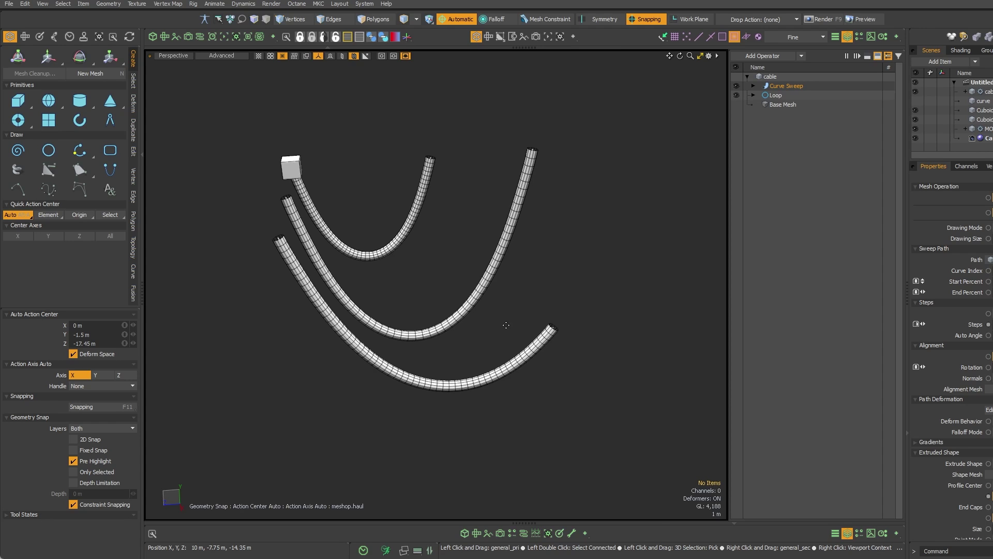
pyautogui.press('space')
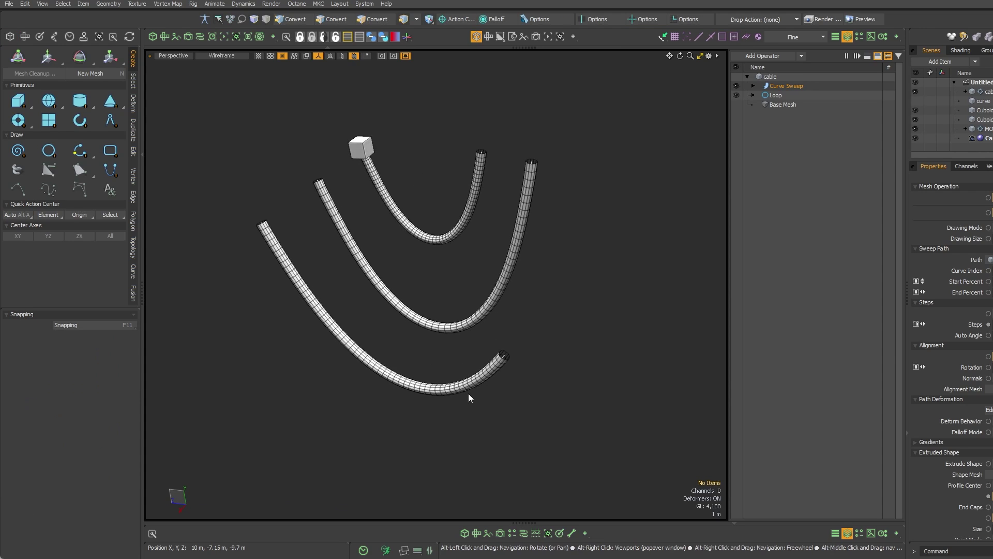
pyautogui.press('alt')
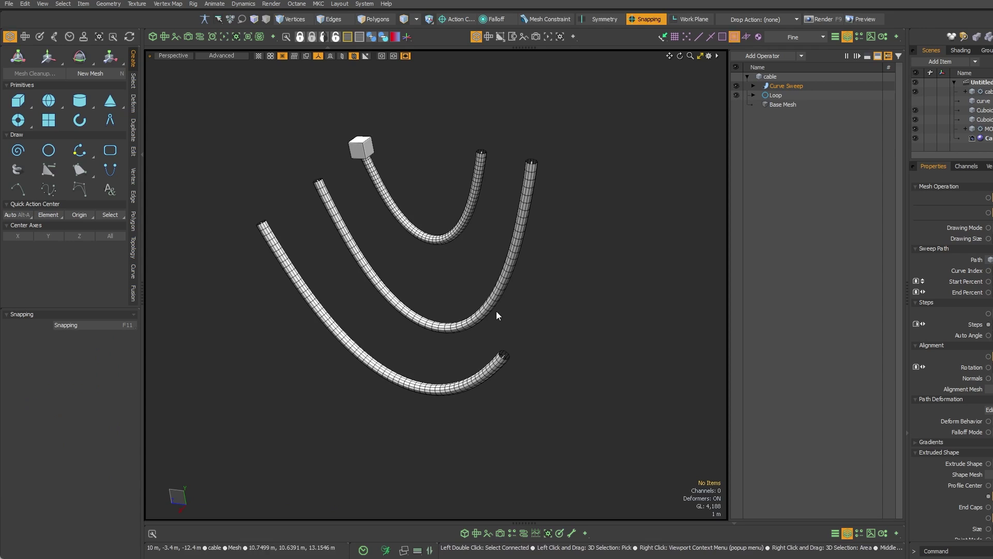
pyautogui.keyDown('alt'); pyautogui.moveTo(497, 315); pyautogui.dragTo(422, 499); pyautogui.keyUp('alt')
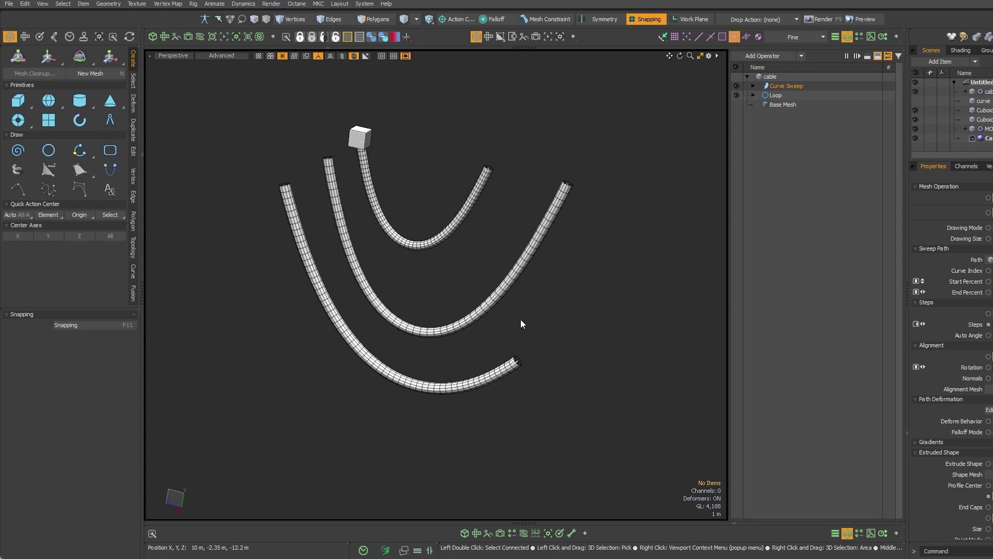
pyautogui.keyDown('alt'); pyautogui.moveTo(432, 485); pyautogui.dragTo(399, 448); pyautogui.keyUp('alt')
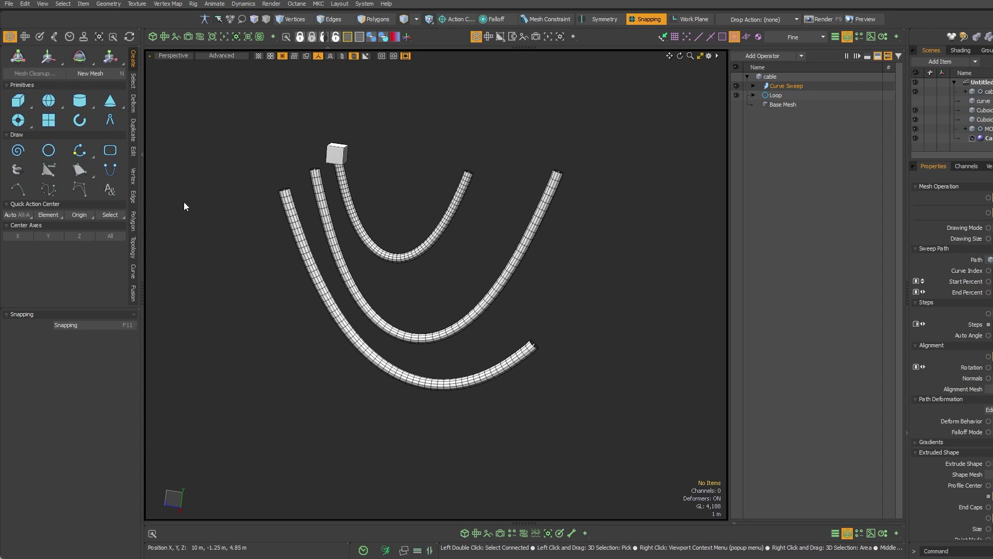
pyautogui.keyDown('alt'); pyautogui.moveTo(462, 462); pyautogui.dragTo(492, 435); pyautogui.keyUp('alt')
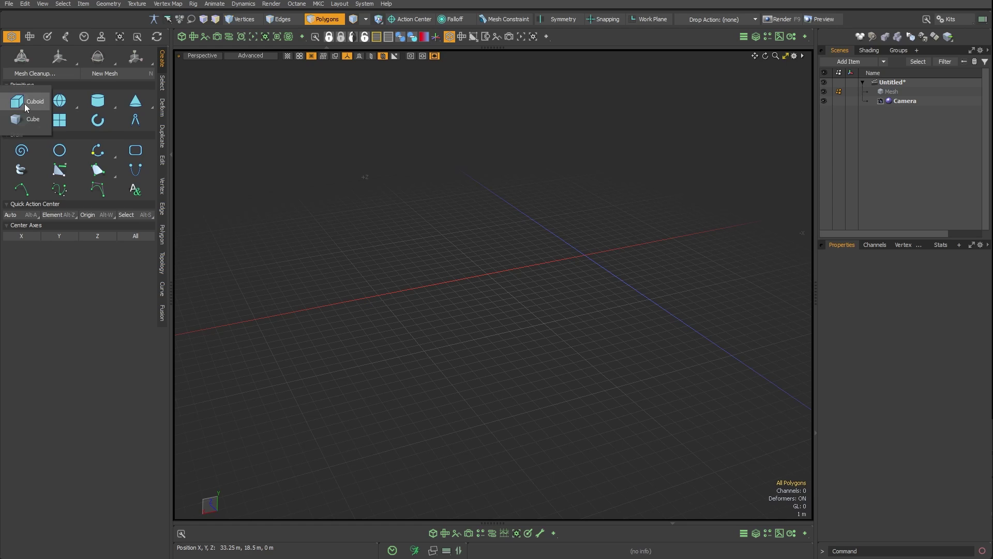
# Examine the cuboid and cylinder primitive variants and the draw tools in the Create tool set
pyautogui.click(24, 103)
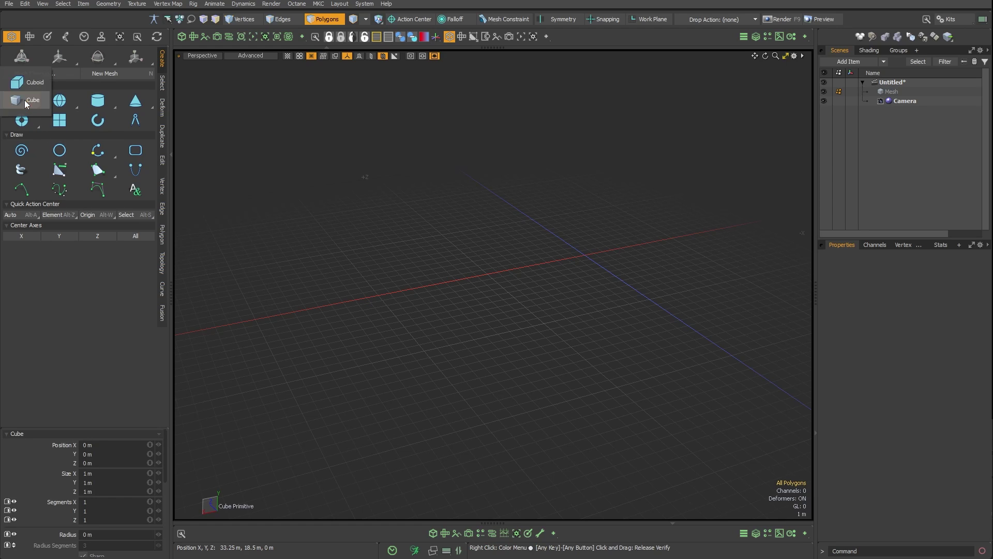
pyautogui.click(37, 106)
pyautogui.click(31, 83)
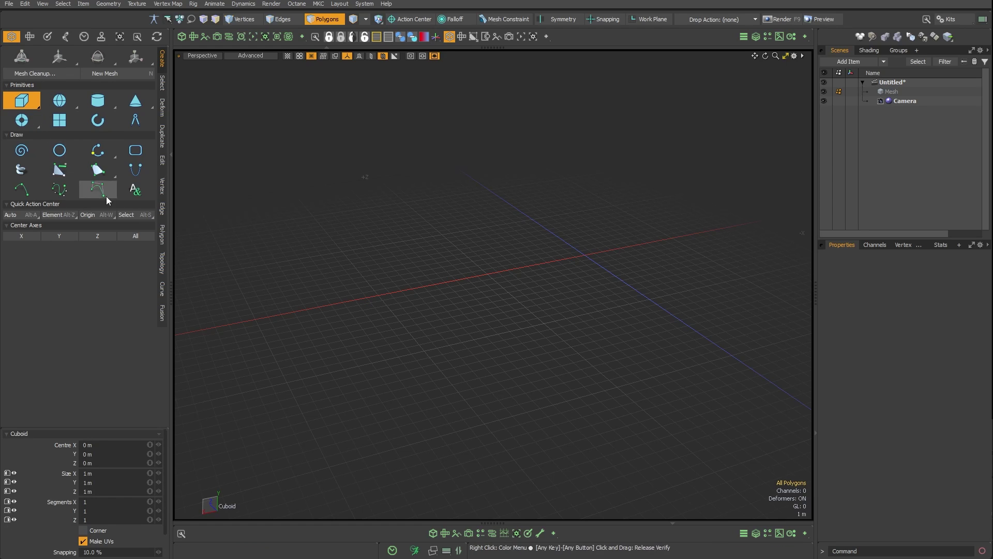
pyautogui.click(98, 105)
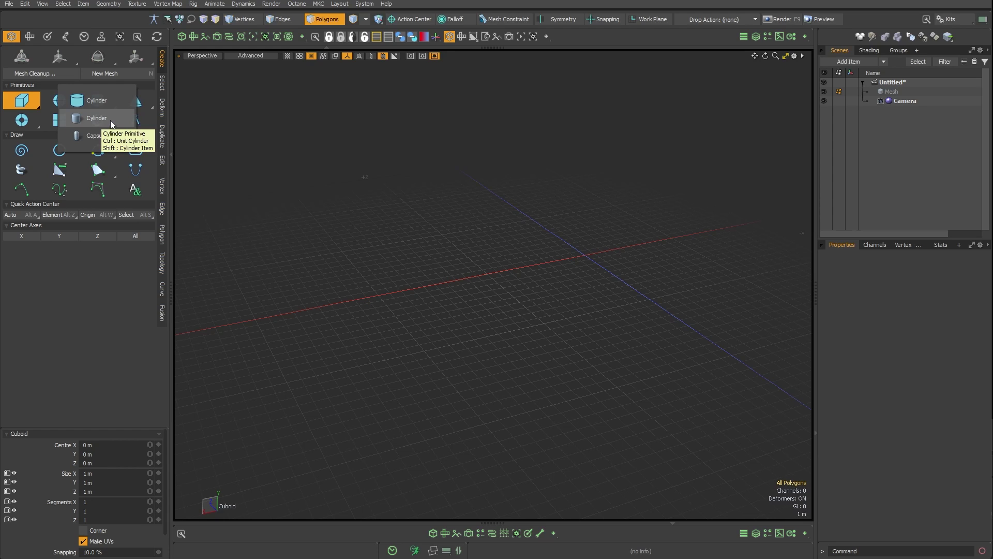
pyautogui.click(107, 107)
pyautogui.click(106, 105)
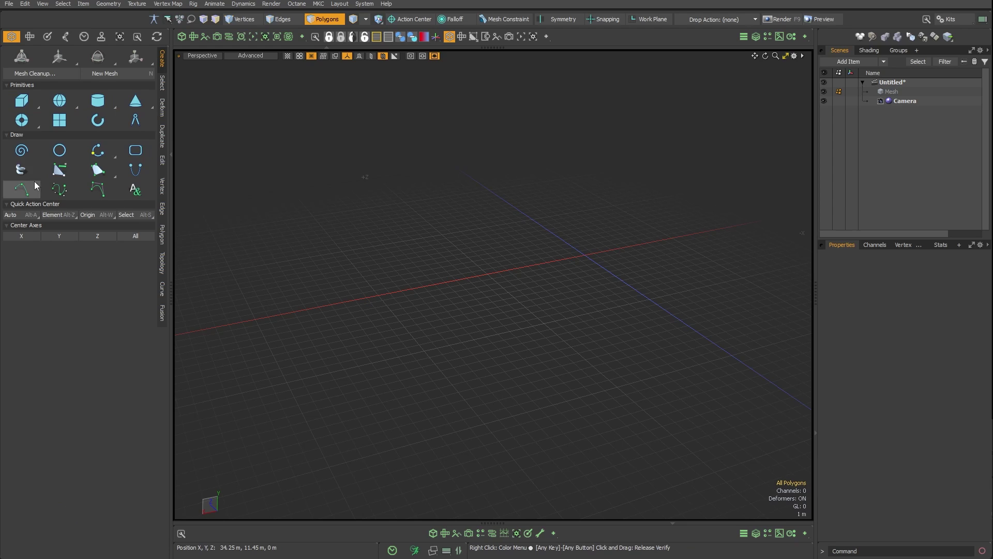
pyautogui.click(98, 171)
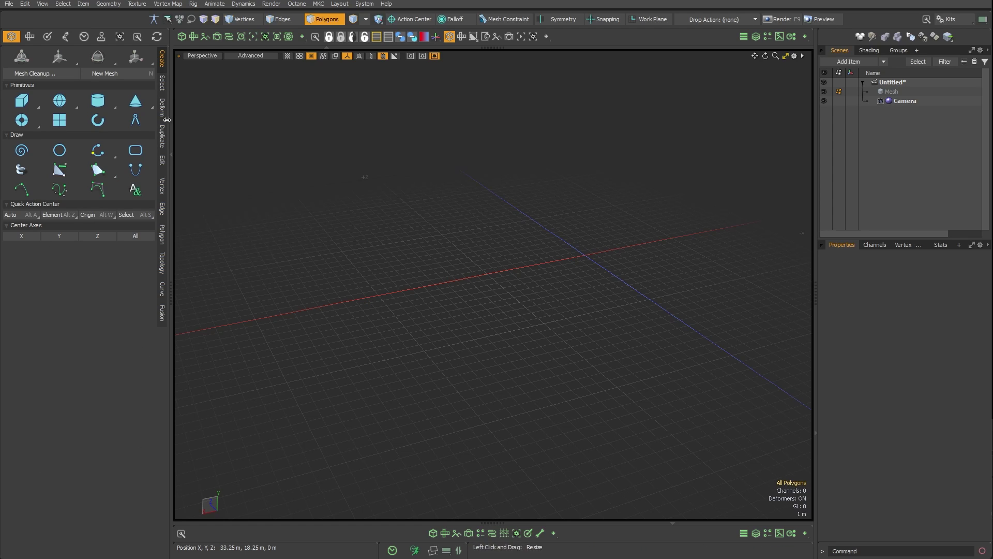
# Look through the Duplicate and Deform tool sets and return to the Create tool set
pyautogui.click(162, 136)
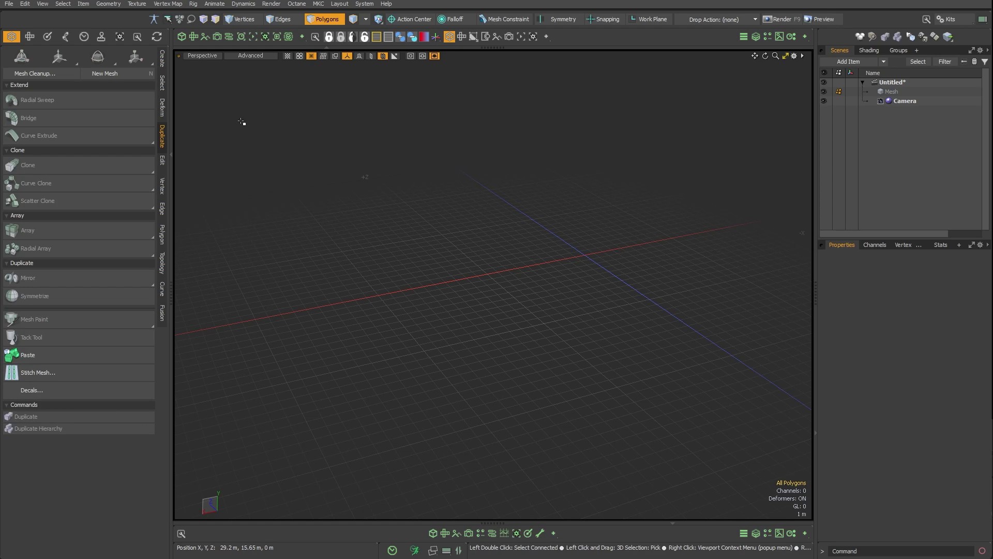
pyautogui.click(163, 109)
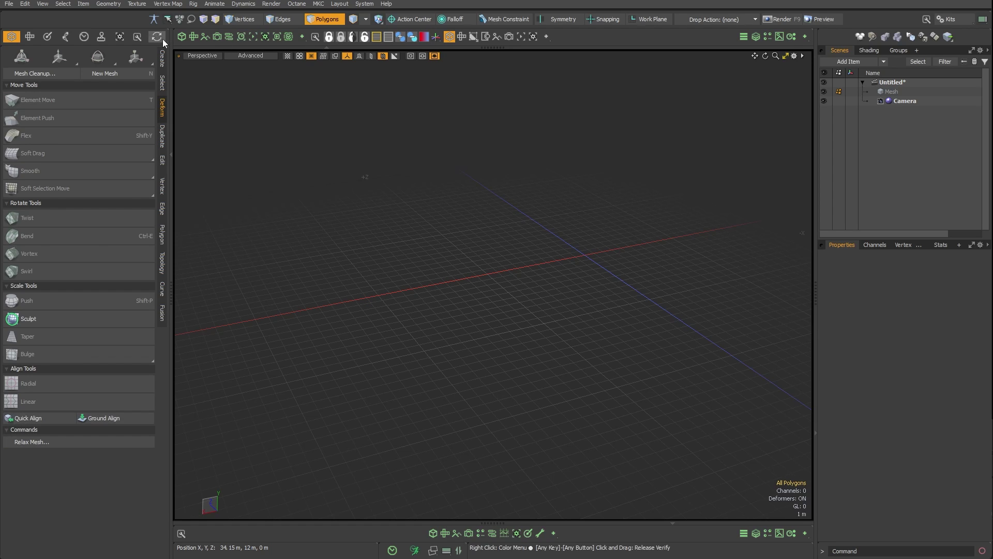
pyautogui.click(162, 58)
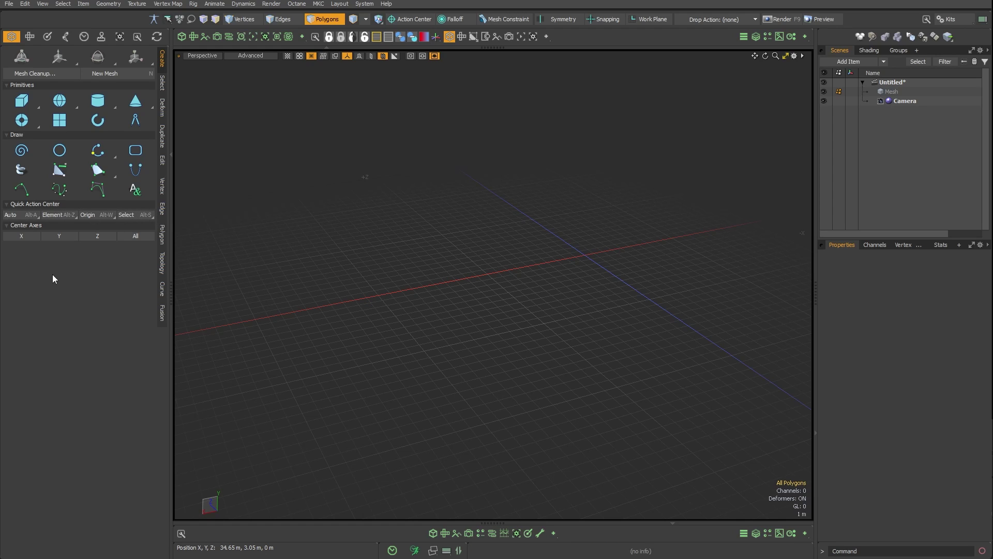
# Try the Local, Element, Origin and Auto quick action centers and clear the active one
pyautogui.click(61, 215)
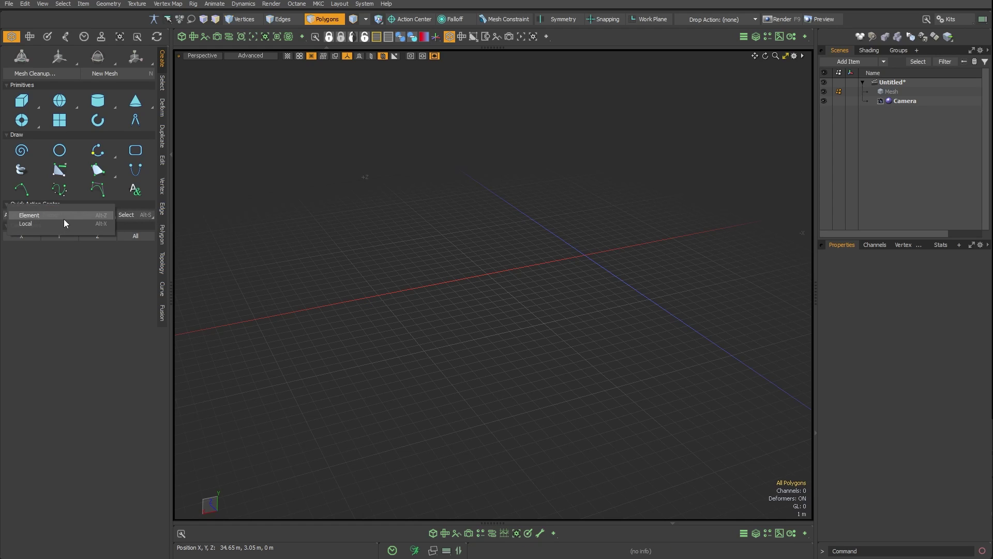
pyautogui.click(64, 222)
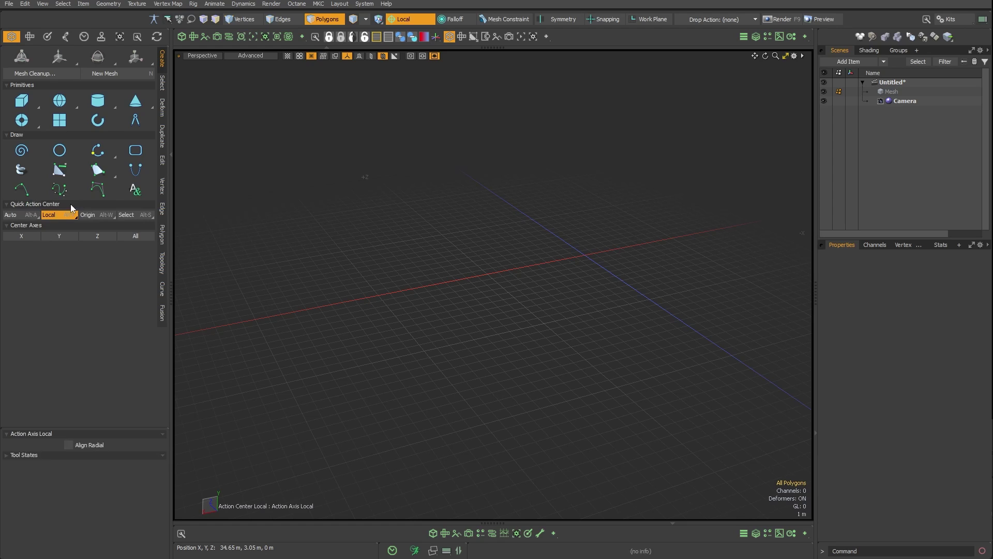
pyautogui.click(70, 204)
pyautogui.click(143, 216)
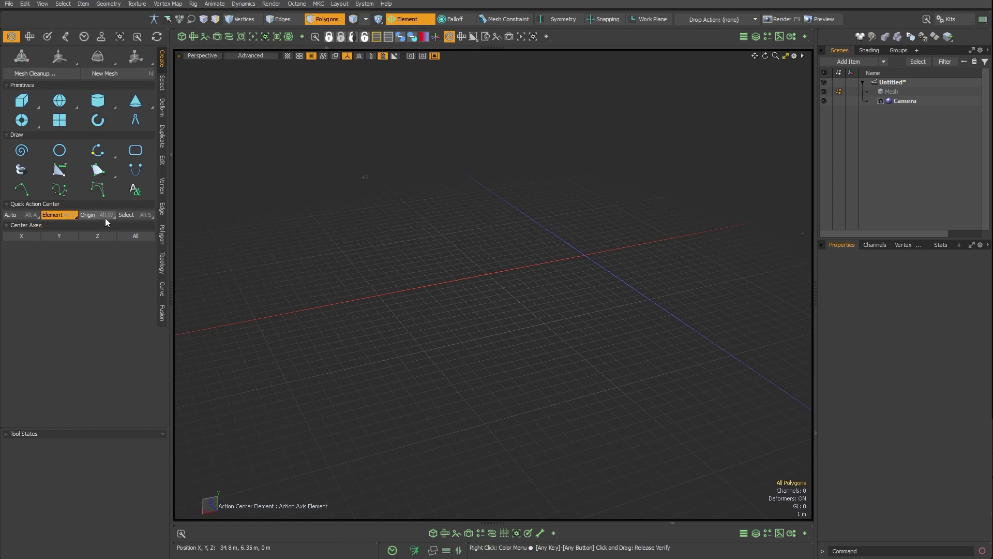
pyautogui.click(104, 215)
pyautogui.click(11, 214)
pyautogui.click(30, 216)
pyautogui.click(32, 210)
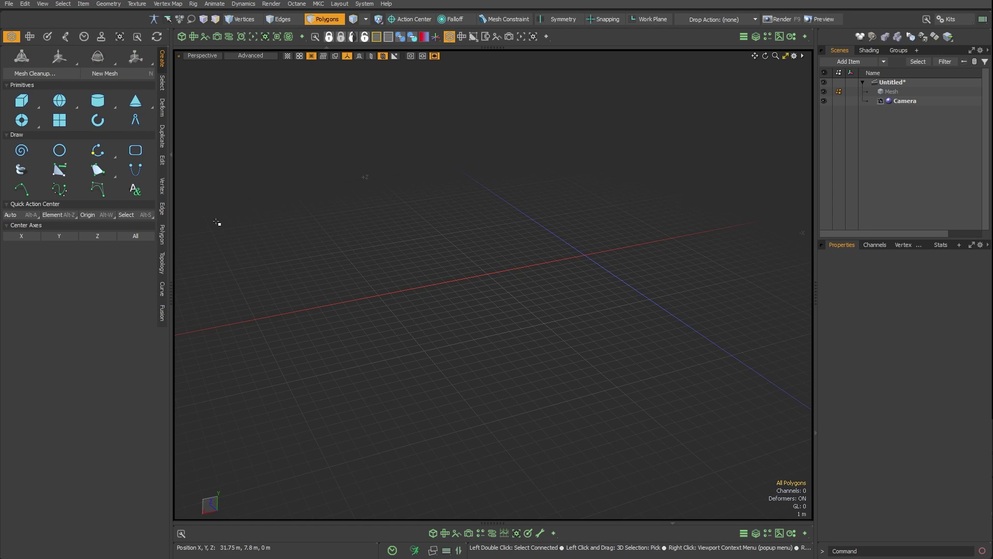
# With the Origin action center, create a globe of about 7.95 m radius at the world origin, and turn that action center off
pyautogui.click(61, 99)
pyautogui.click(87, 215)
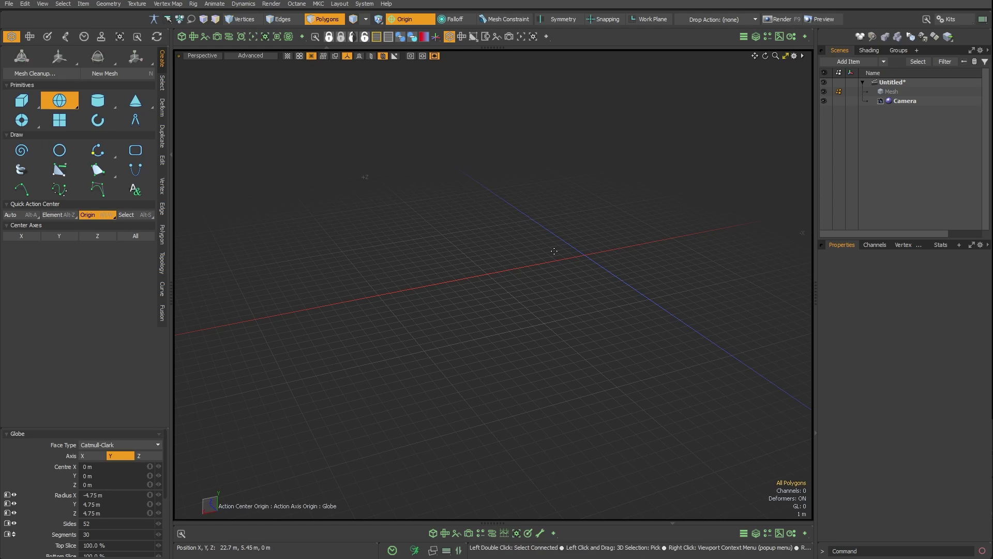
pyautogui.moveTo(604, 234); pyautogui.dragTo(721, 275)
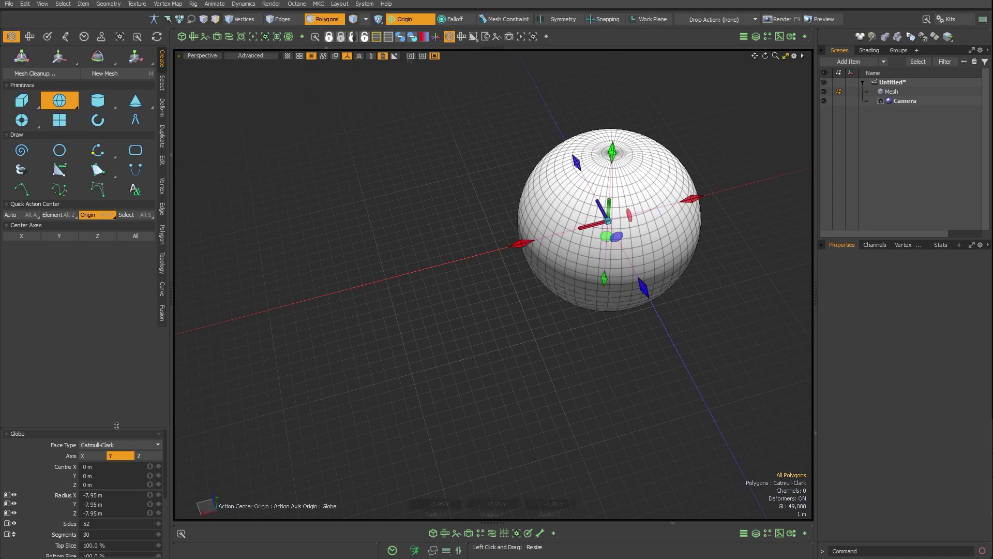
pyautogui.moveTo(117, 426); pyautogui.dragTo(113, 327)
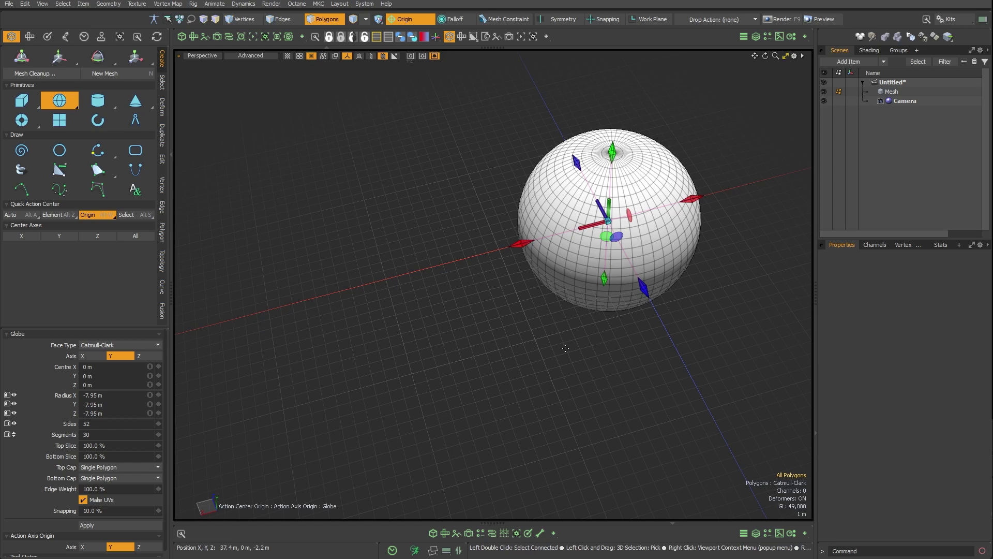
pyautogui.click(91, 215)
pyautogui.keyDown('alt'); pyautogui.moveTo(511, 305); pyautogui.dragTo(463, 334); pyautogui.keyUp('alt')
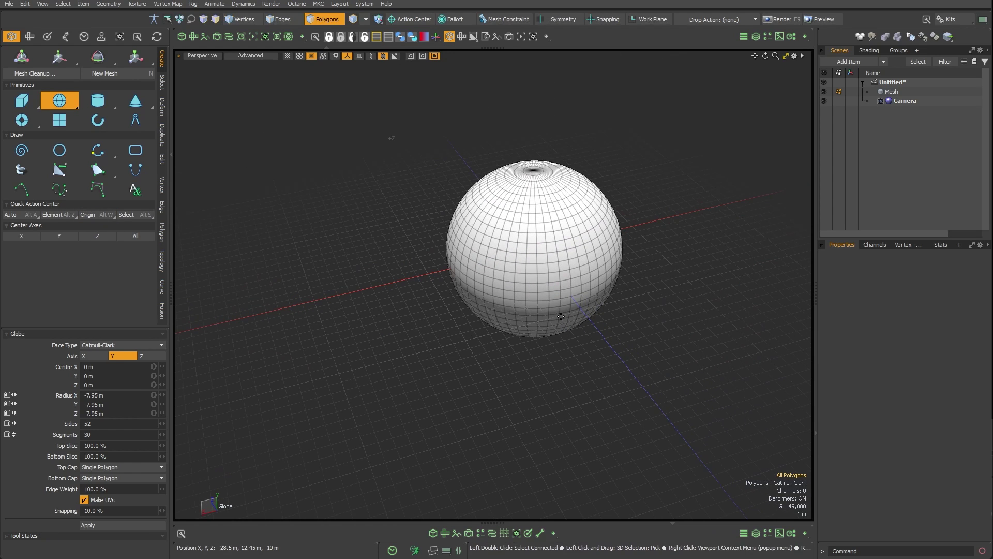
# Move the whole globe away from the world origin and drop the Move tool
pyautogui.press('w')
pyautogui.moveTo(535, 327); pyautogui.dragTo(345, 301)
pyautogui.press('space')
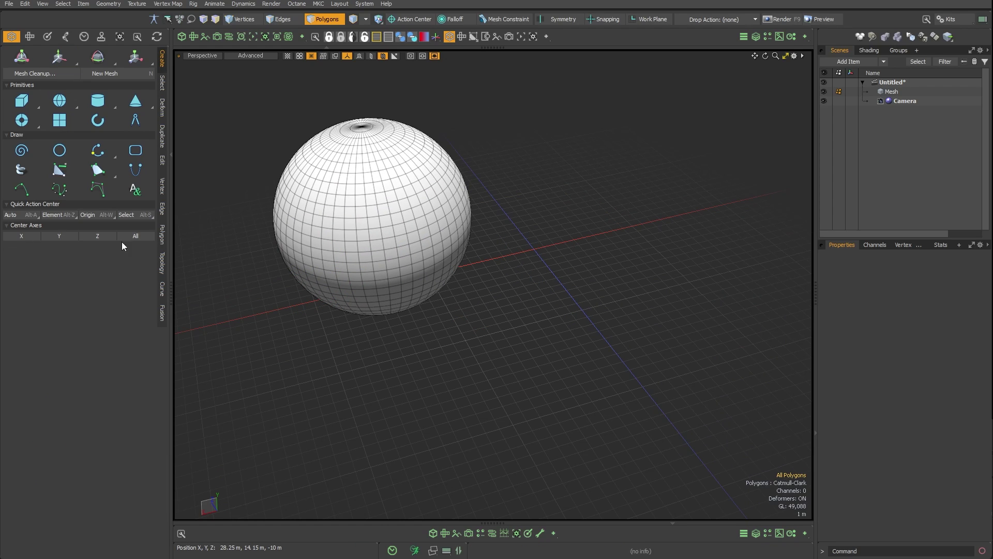
# Compare the centering commands in the Edit and Create tool sets and center the globe on X and Y
pyautogui.click(163, 164)
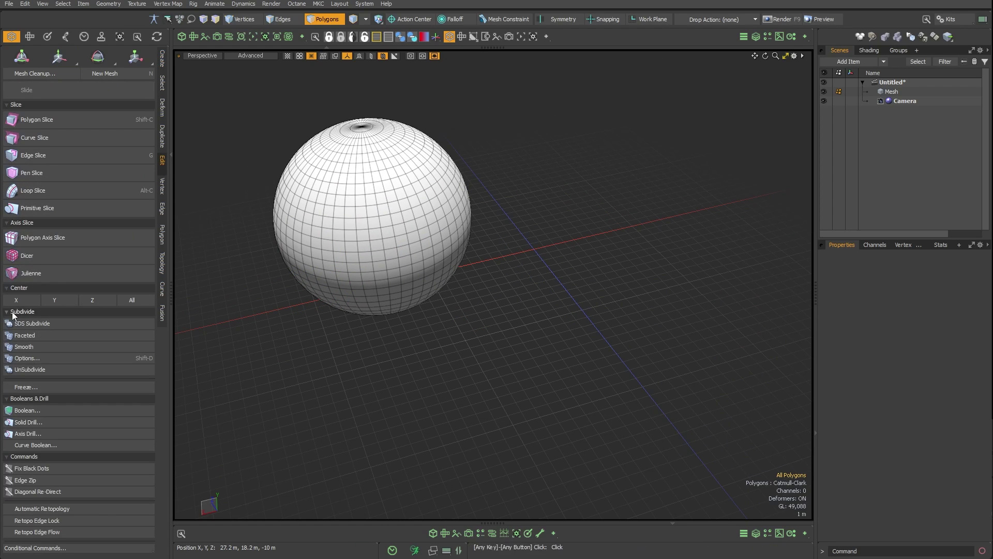
pyautogui.click(162, 59)
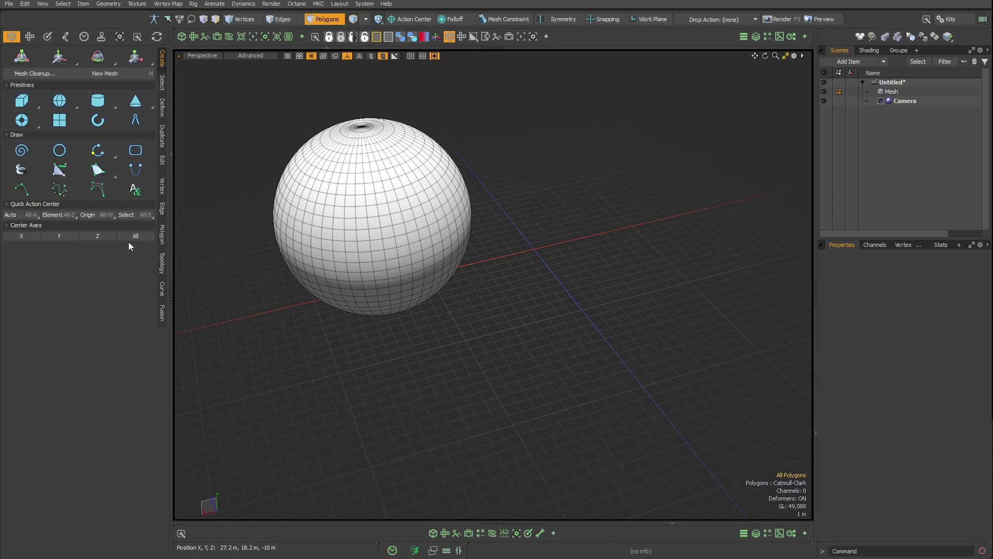
pyautogui.click(33, 237)
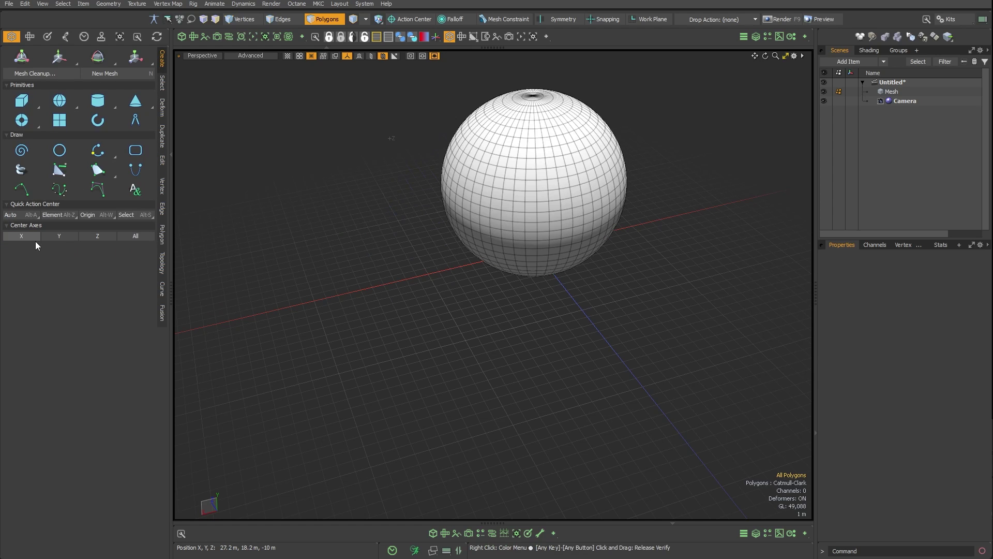
pyautogui.click(77, 234)
pyautogui.moveTo(523, 343)
pyautogui.keyDown('alt'); pyautogui.mouseDown()
pyautogui.moveTo(572, 335)
pyautogui.moveTo(538, 336)
pyautogui.mouseUp(); pyautogui.keyUp('alt')
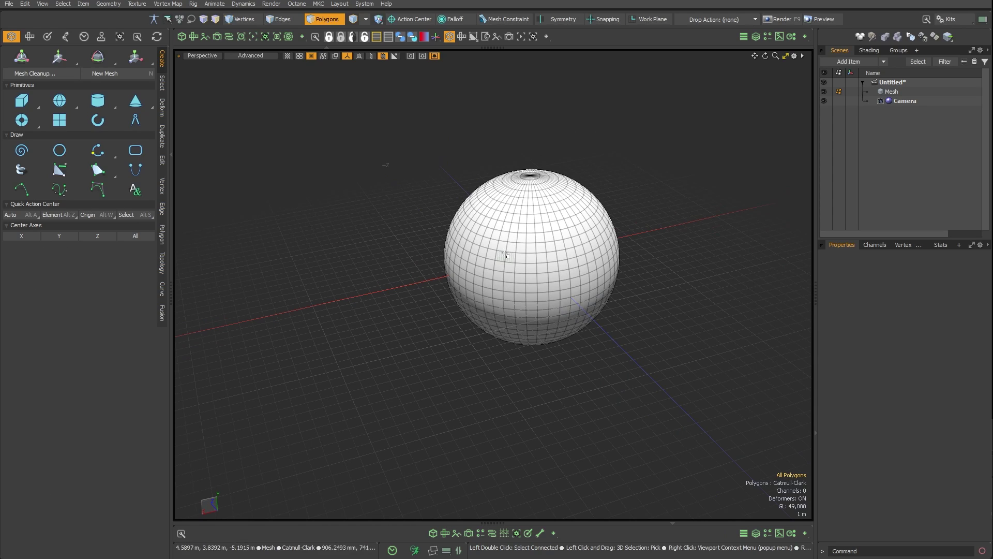
# Select a patch of 24 polygons on the front of the globe and bevel it with a slight inset
pyautogui.moveTo(517, 253)
pyautogui.mouseDown()
pyautogui.moveTo(541, 260)
pyautogui.moveTo(511, 254)
pyautogui.mouseUp()
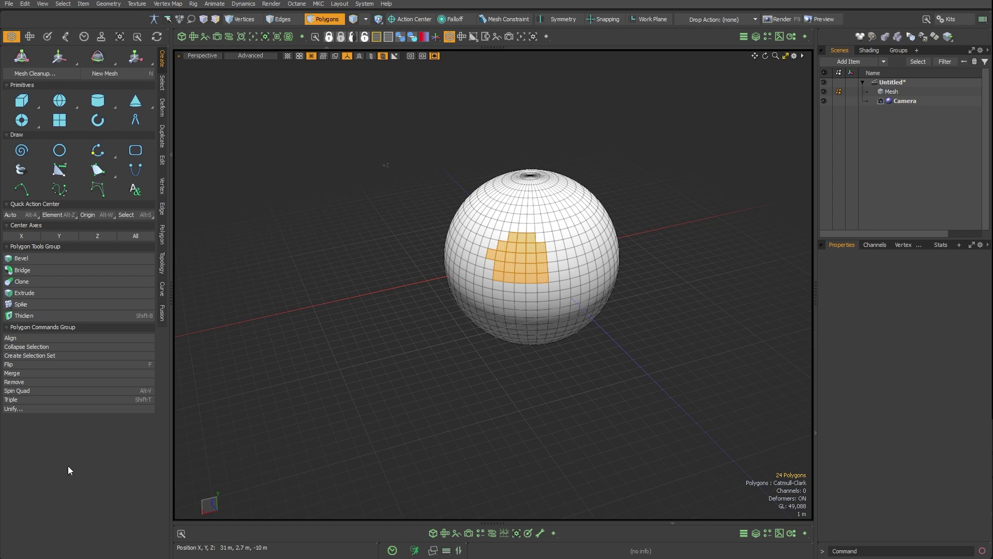
pyautogui.click(41, 258)
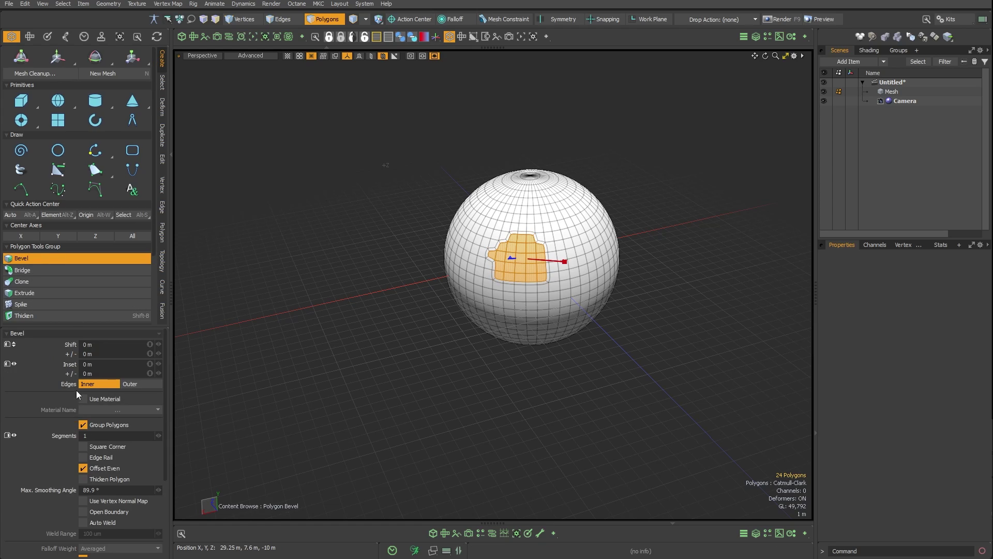
pyautogui.click(66, 259)
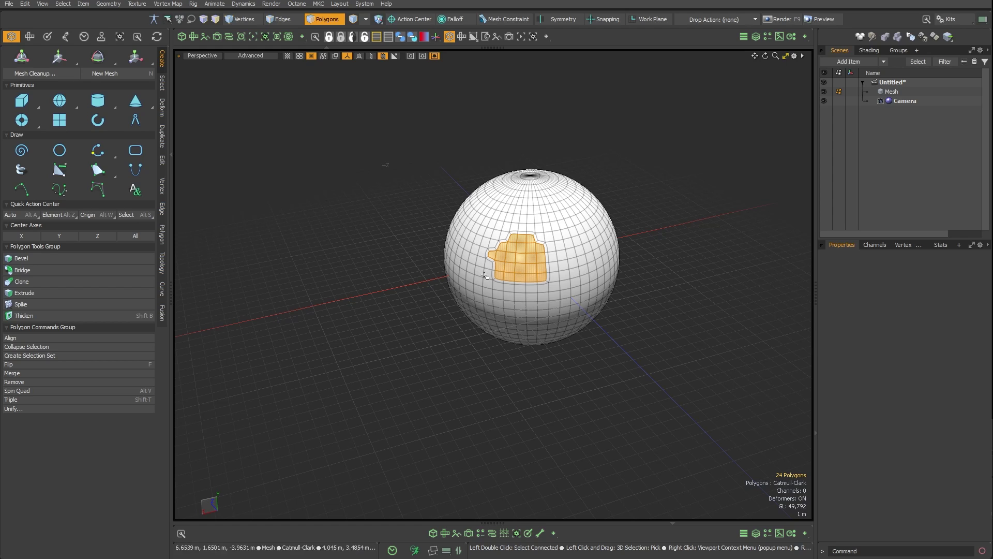
# Carry the polygon patch selection over to edges and vertices to examine their tool groups, and clear the selection
pyautogui.press('2')
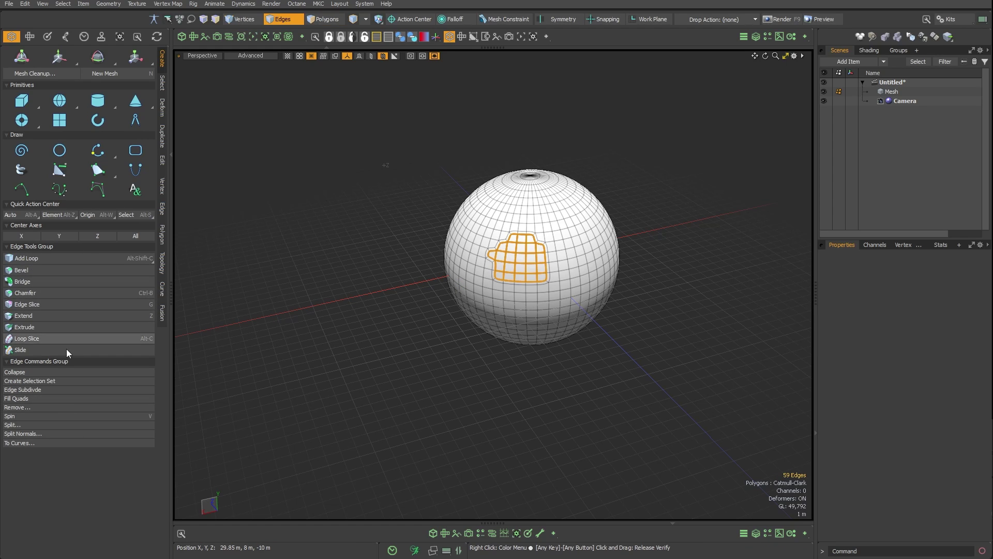
pyautogui.press('1')
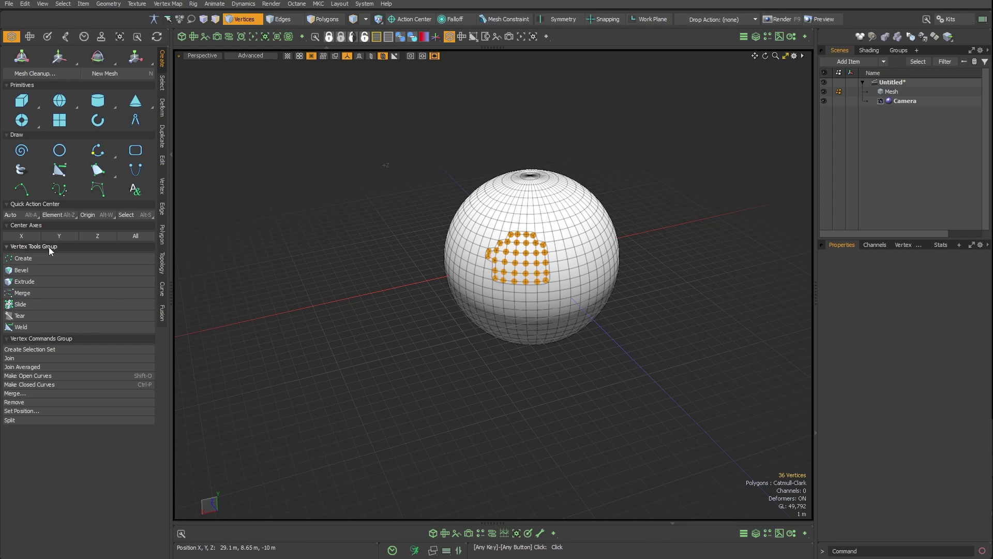
pyautogui.click(112, 368)
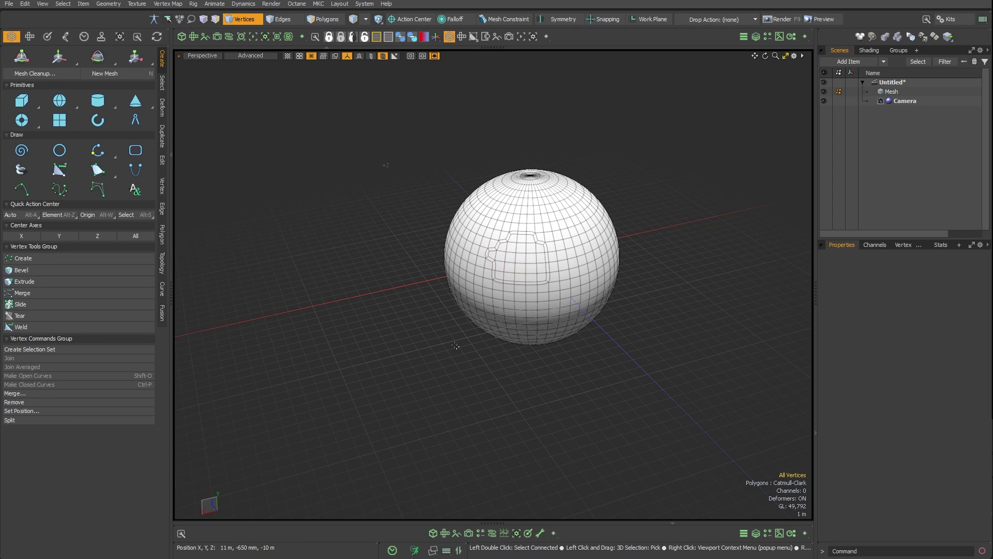
# Alternate between polygon and vertex modes, selecting small patches on the globe to compare the context tool groups, and clear the selection
pyautogui.press('3')
pyautogui.click(406, 354)
pyautogui.press('1')
pyautogui.moveTo(499, 218)
pyautogui.mouseDown()
pyautogui.moveTo(481, 225)
pyautogui.moveTo(495, 278)
pyautogui.mouseUp()
pyautogui.click(398, 347)
pyautogui.press('3')
pyautogui.moveTo(566, 234); pyautogui.dragTo(573, 275)
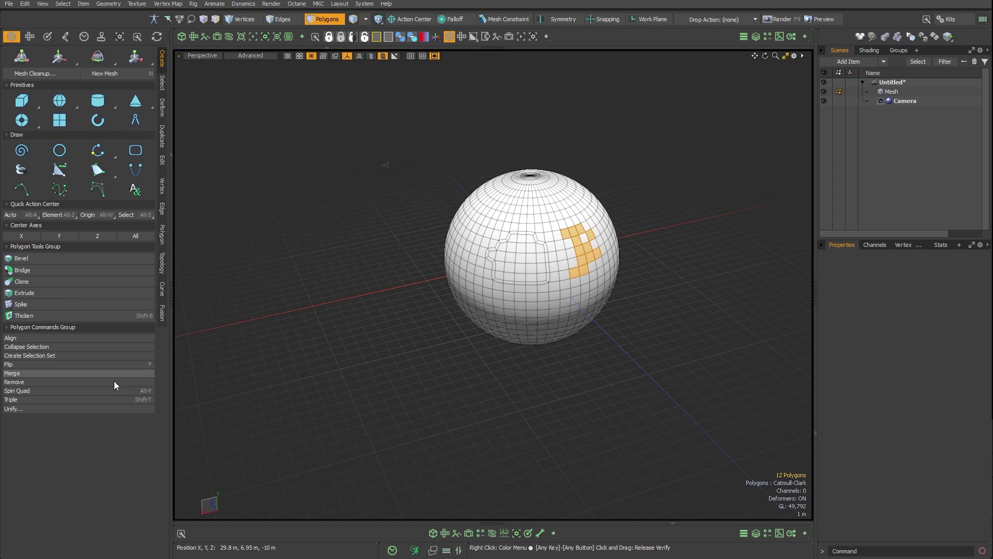
pyautogui.click(280, 177)
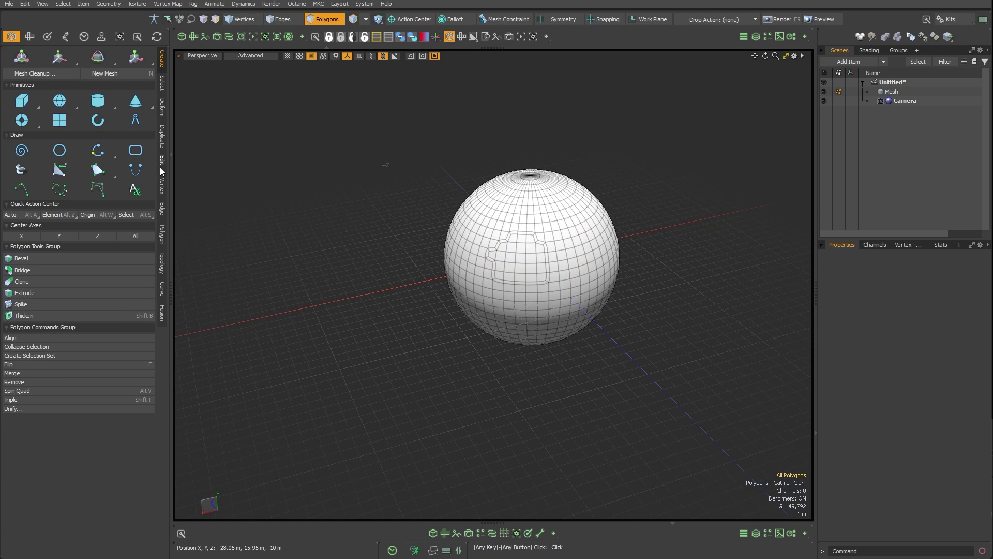
# Browse the Vertex, Edge, Polygon, Topology, Edit and Duplicate tool sets and return to the Create set
pyautogui.click(162, 186)
pyautogui.click(162, 209)
pyautogui.click(163, 235)
pyautogui.click(162, 262)
pyautogui.click(161, 191)
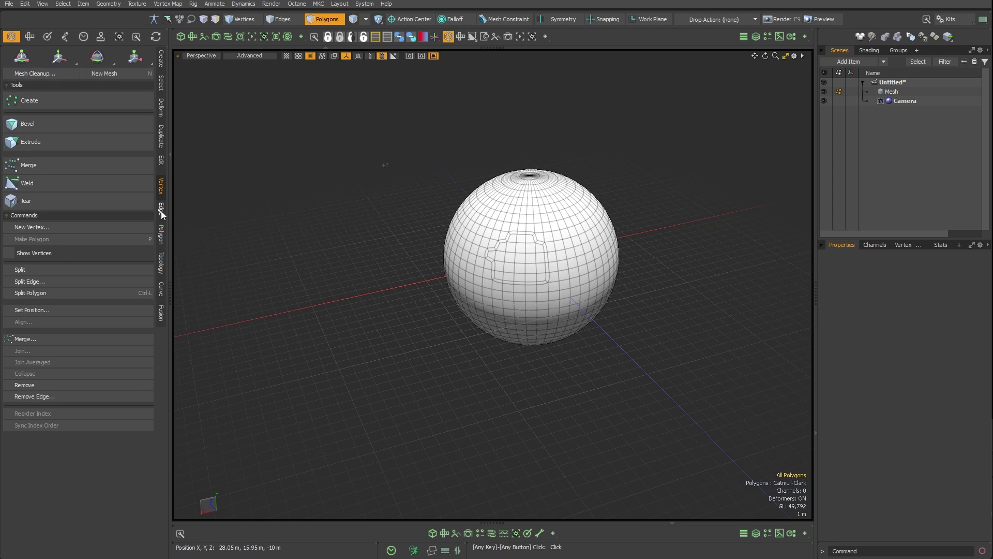
pyautogui.click(161, 161)
pyautogui.click(161, 136)
pyautogui.click(161, 61)
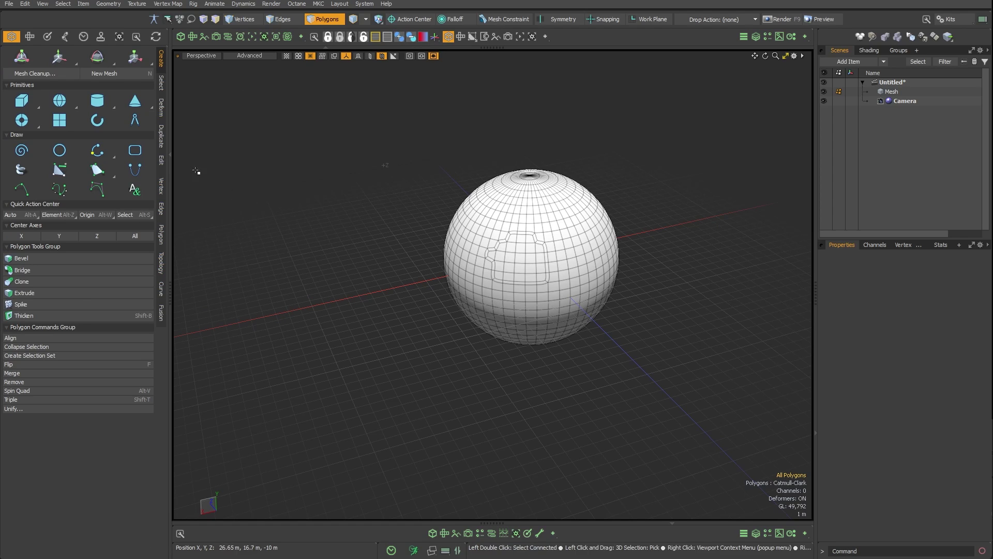
# Check the Deform and Edit tool sets, return to the Create set and switch to item selection mode
pyautogui.click(161, 107)
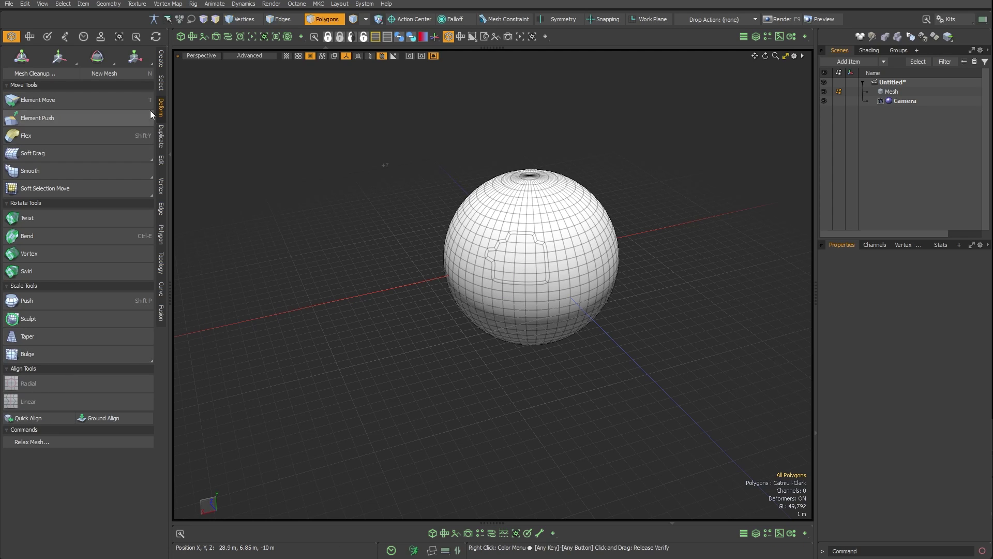
pyautogui.click(162, 162)
pyautogui.click(161, 58)
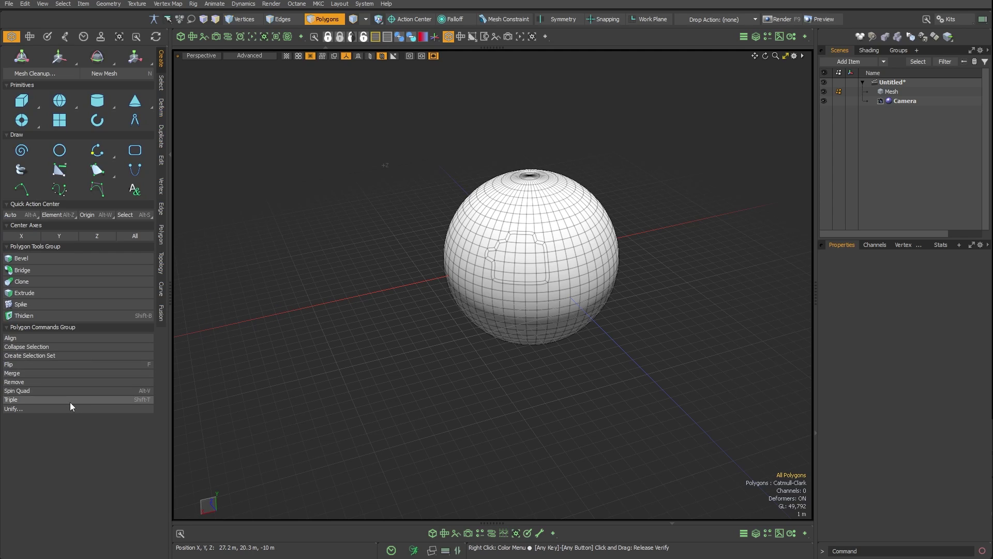
pyautogui.press('5')
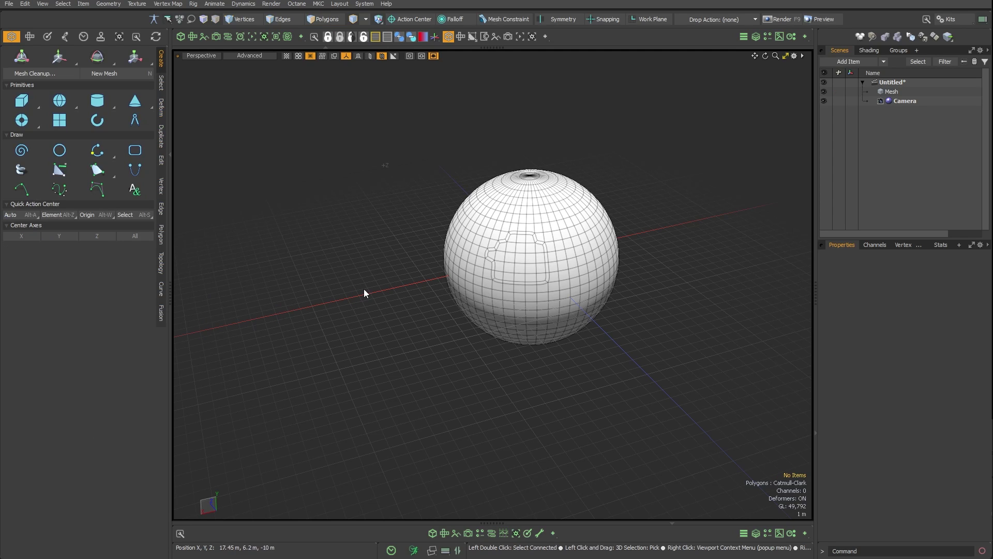
# Select the globe mesh item, examine the item-level create and duplicate tools, and return to the modeling tool set
pyautogui.click(523, 276)
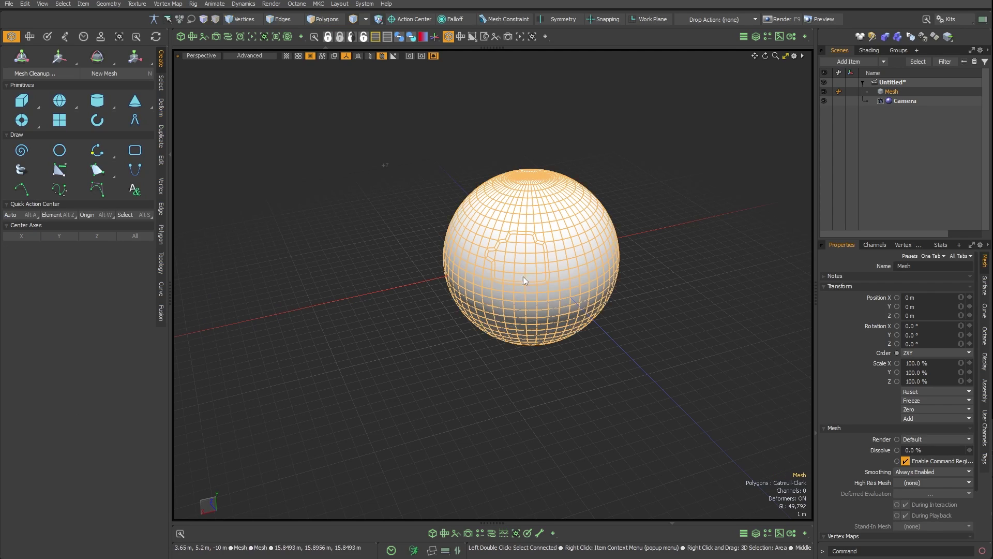
pyautogui.click(155, 38)
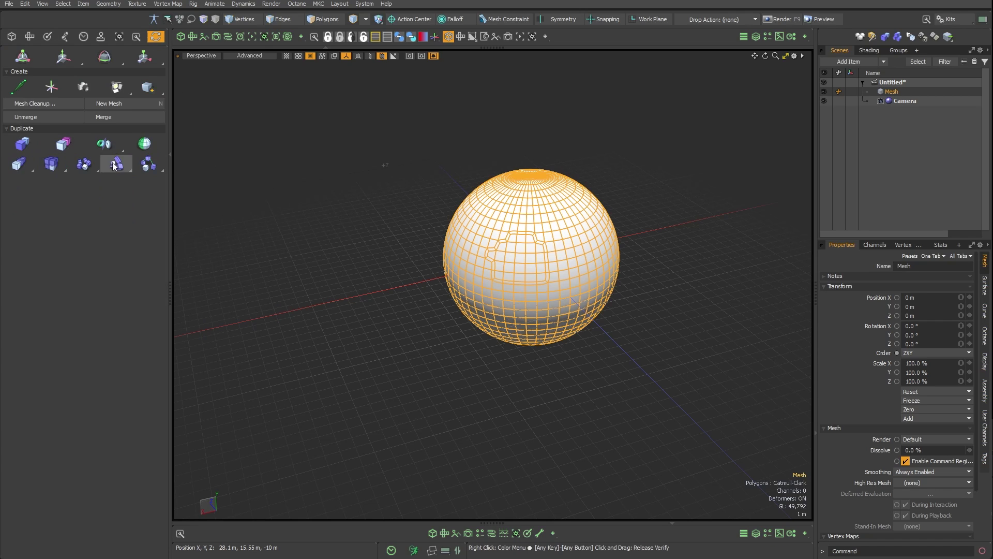
pyautogui.click(11, 36)
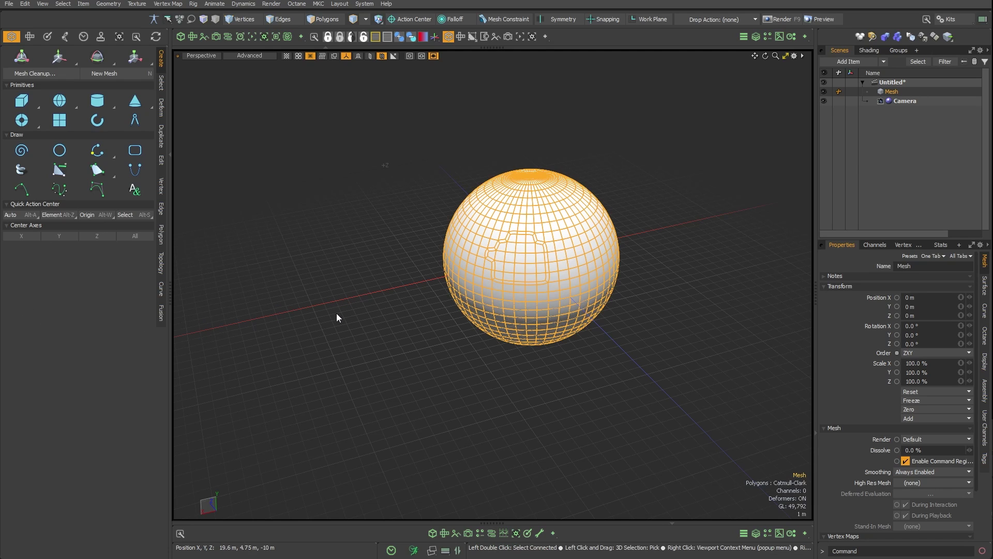
# Switch to polygon mode and clear the polygon selection on the globe
pyautogui.press('3')
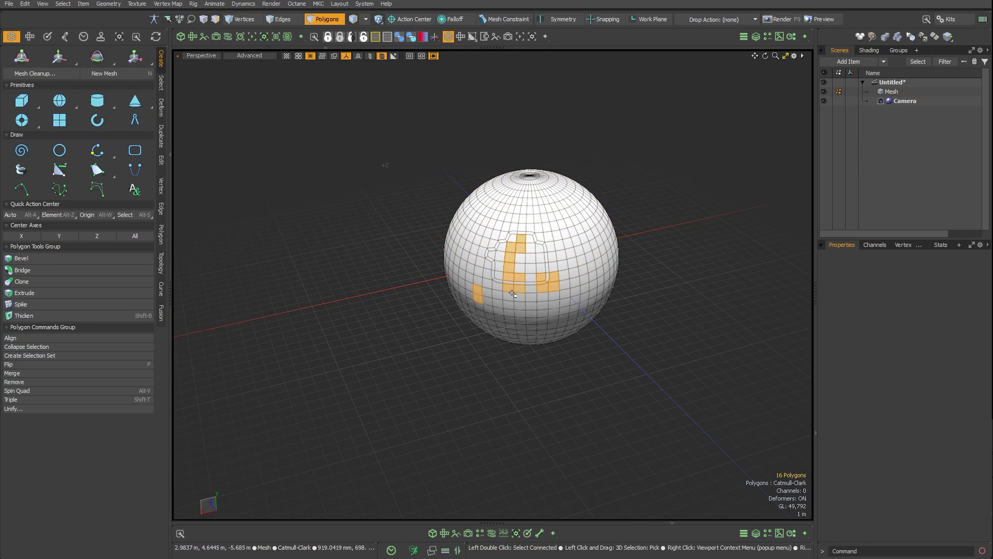
pyautogui.click(357, 367)
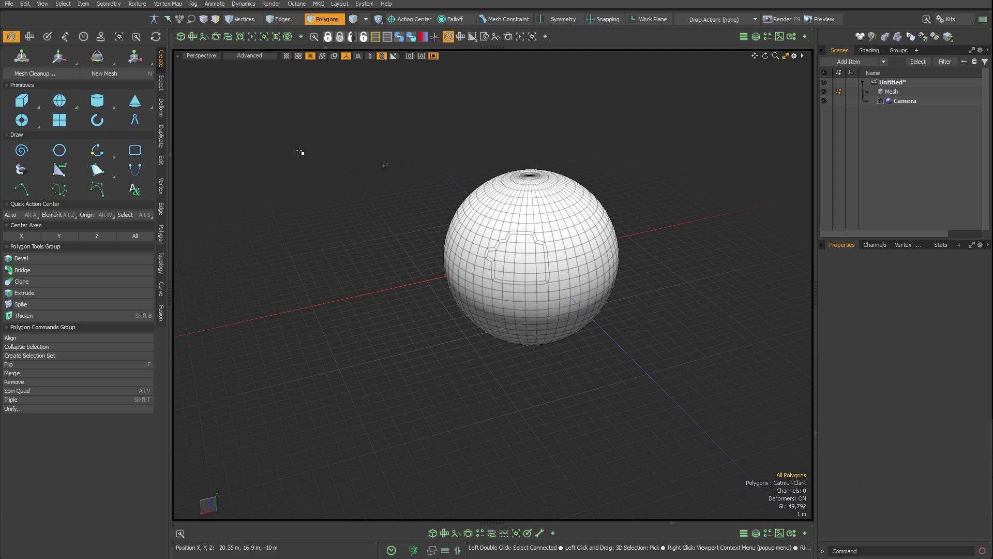
pyautogui.keyDown('alt'); pyautogui.moveTo(481, 300); pyautogui.dragTo(434, 304); pyautogui.keyUp('alt')
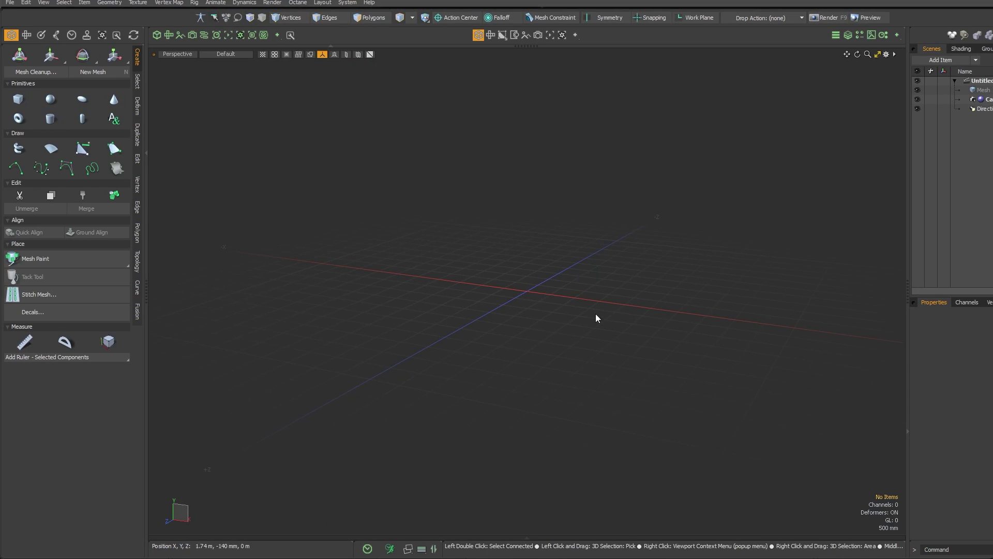
# Dismiss the trackball rotation notice in the default layout, bring up its small tool popover and move it aside to examine it
pyautogui.keyDown('alt'); pyautogui.moveTo(508, 250); pyautogui.dragTo(457, 258); pyautogui.keyUp('alt')
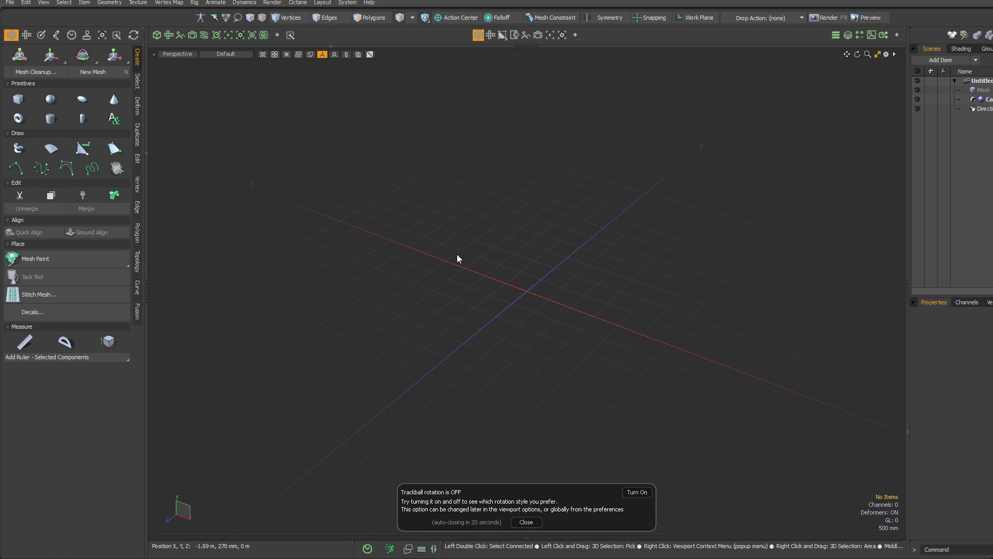
pyautogui.click(525, 522)
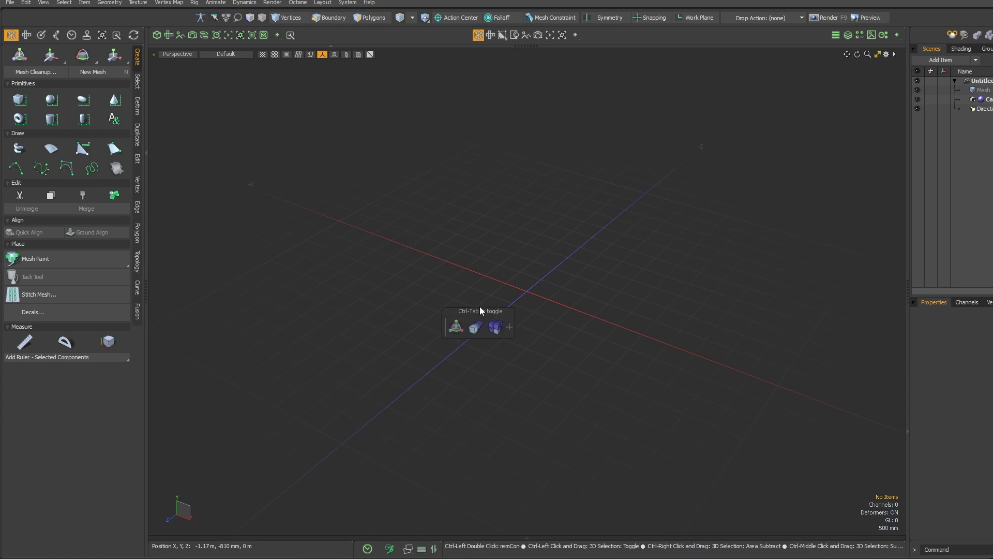
pyautogui.moveTo(480, 310); pyautogui.dragTo(301, 282)
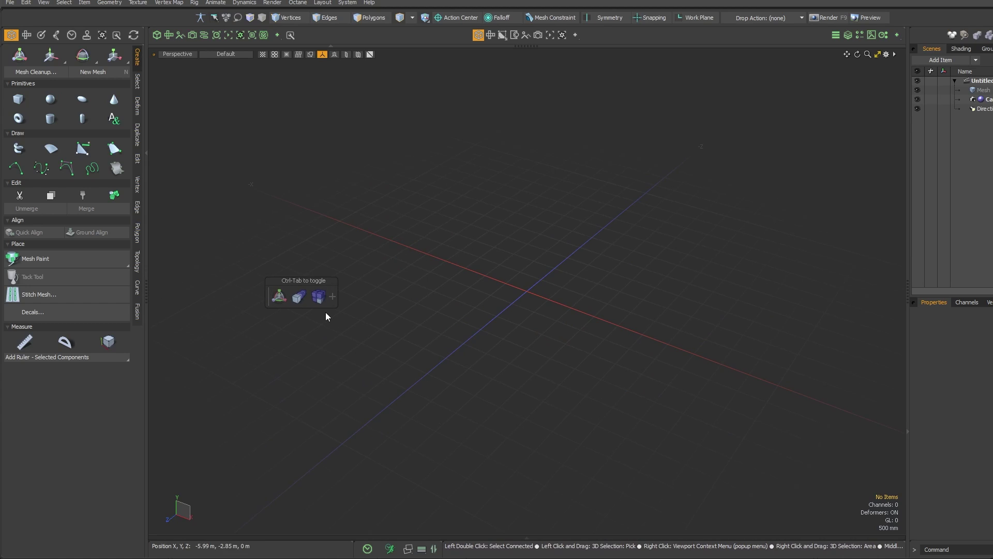
pyautogui.click(279, 298)
pyautogui.click(279, 299)
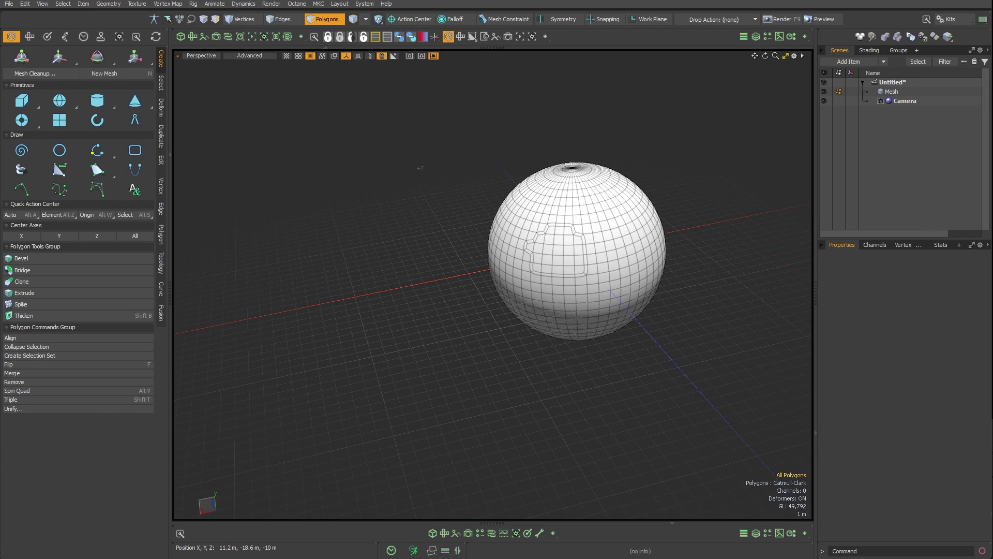
# Open the Create PF Popover, hide the modeling toolbar and move the popover into the freed viewport space
pyautogui.press('ctrl')
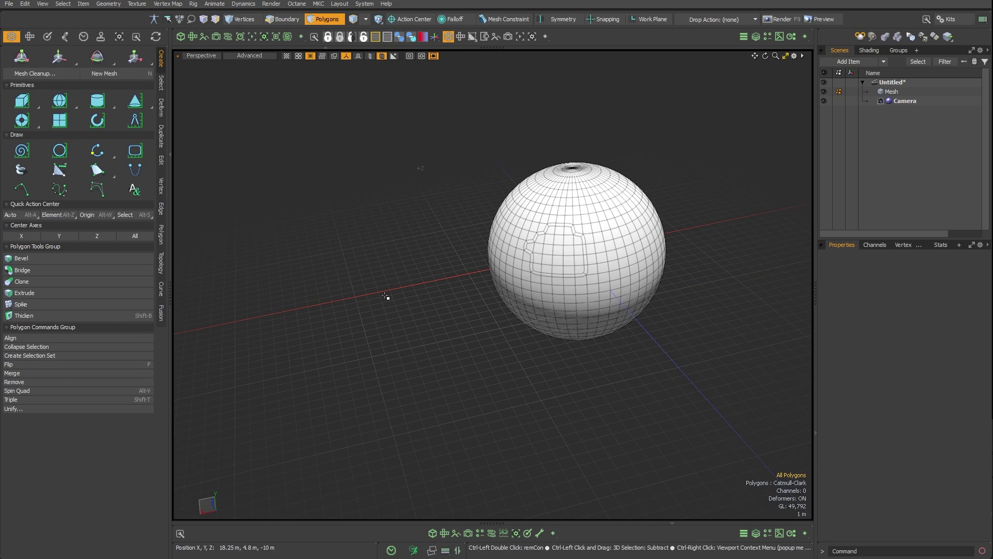
pyautogui.hotkey('ctrl', '1')
pyautogui.moveTo(426, 205); pyautogui.dragTo(405, 79)
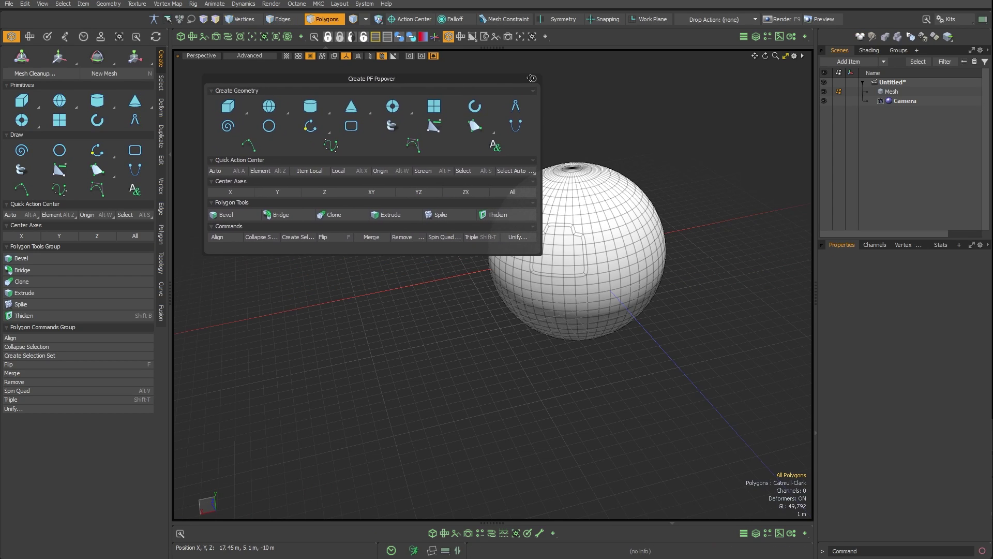
pyautogui.click(169, 338)
pyautogui.moveTo(388, 78); pyautogui.dragTo(229, 90)
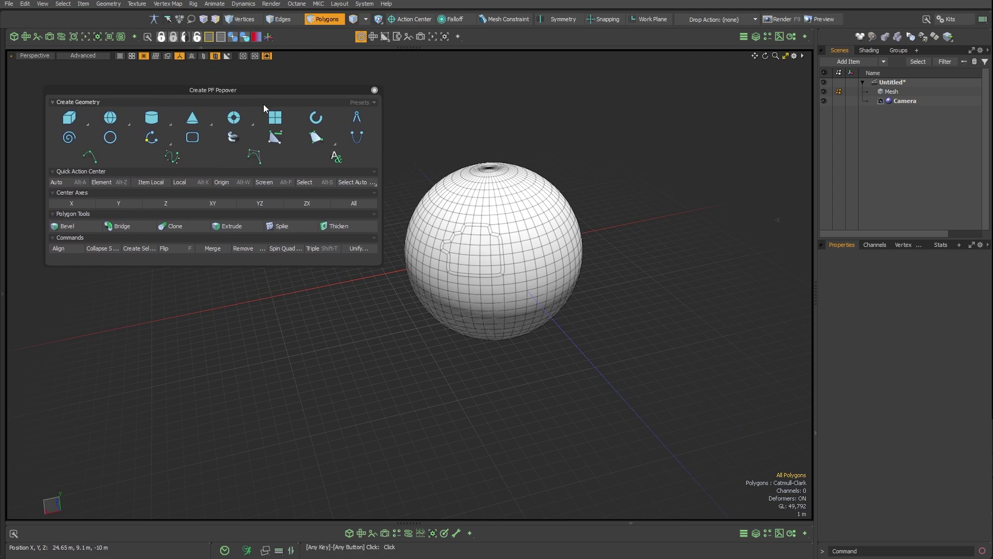
# Select a patch of 12 polygons on the globe, convert it to vertices to compare the popover's tools, and widen the popover slightly
pyautogui.press('3')
pyautogui.moveTo(574, 286); pyautogui.dragTo(536, 307)
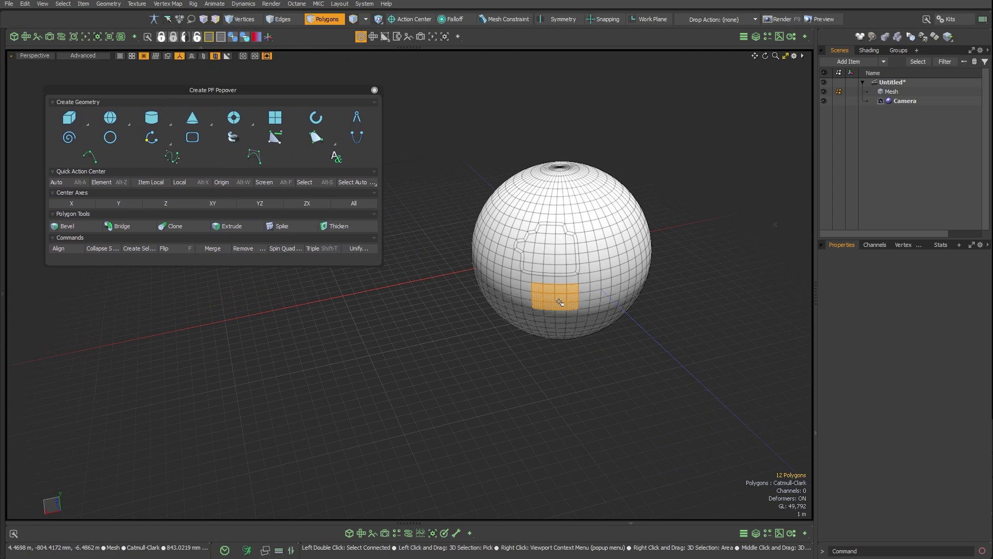
pyautogui.press('alt')
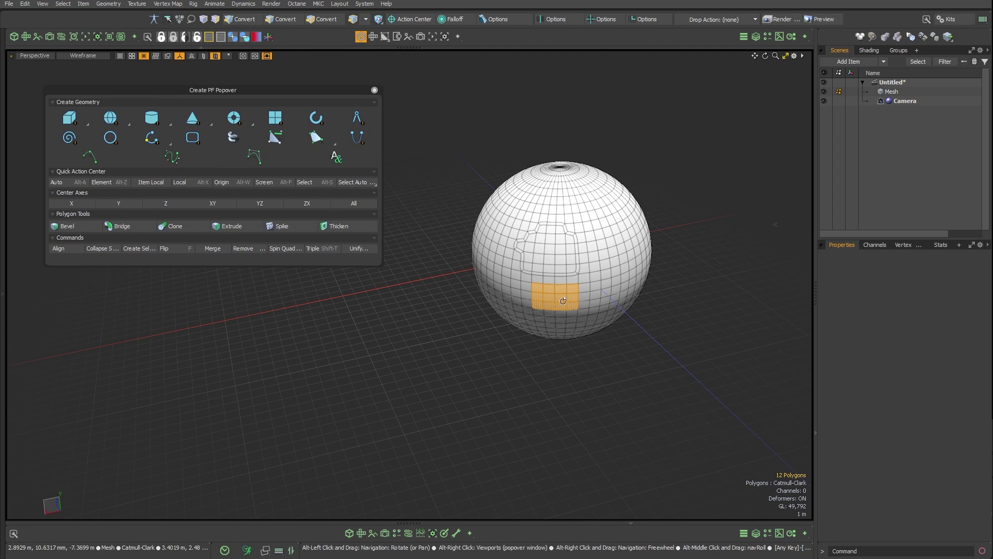
pyautogui.hotkey('alt', '2')
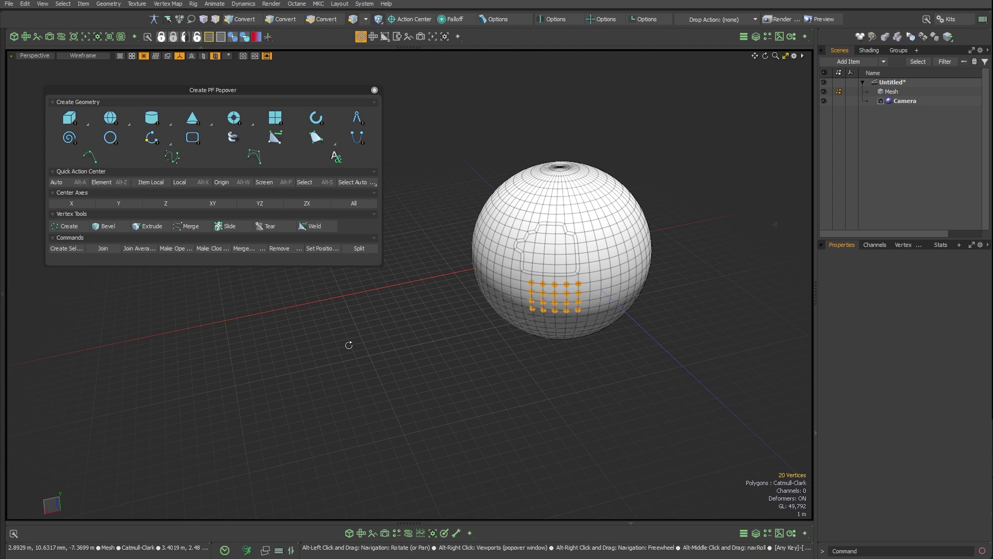
pyautogui.press('1')
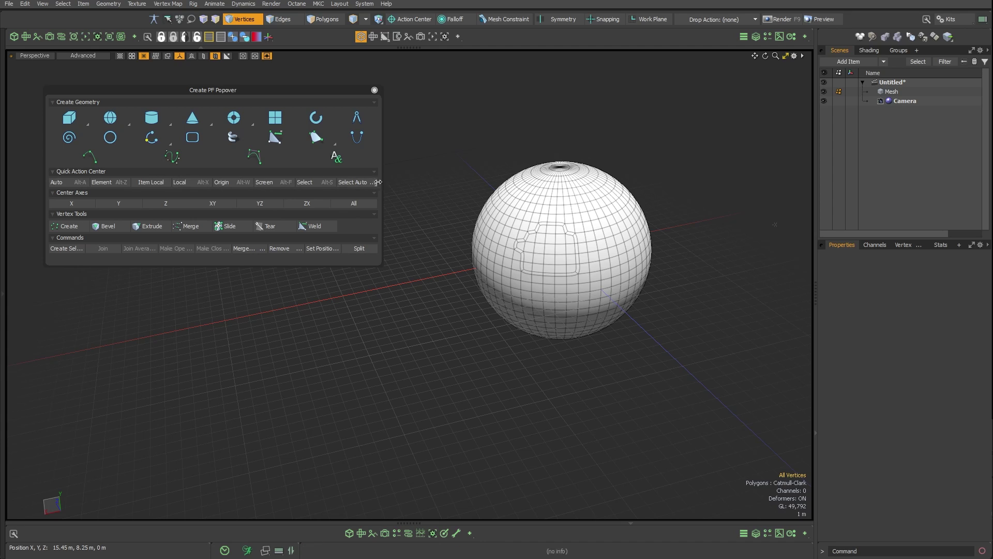
pyautogui.moveTo(384, 264); pyautogui.dragTo(403, 267)
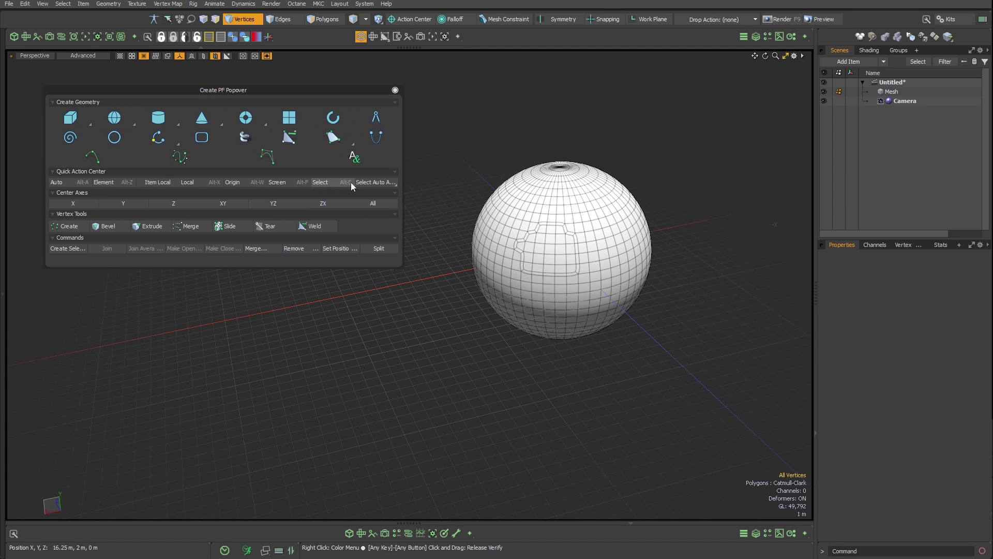
# Select the whole globe in polygon mode, move it away from the origin and clear the selection
pyautogui.press('3')
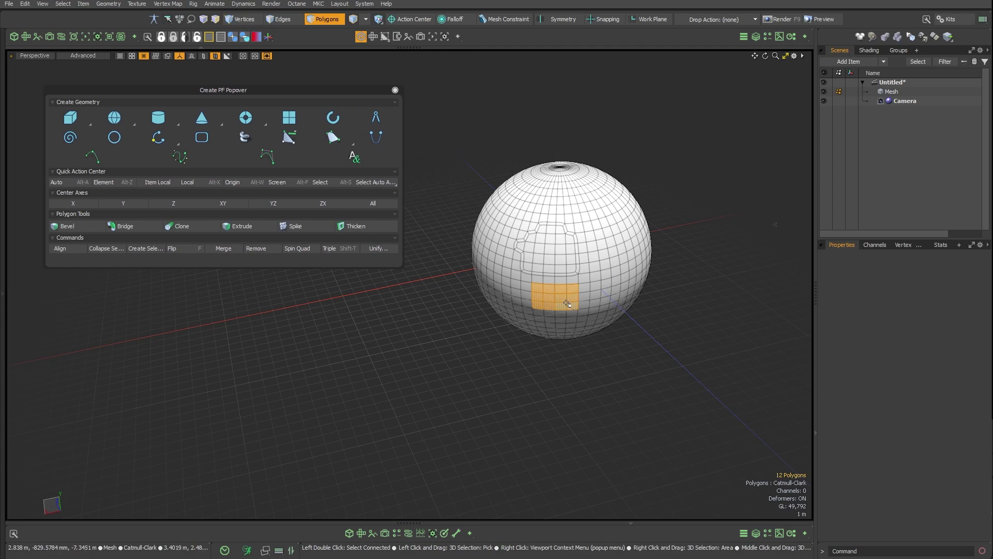
pyautogui.doubleClick(557, 296)
pyautogui.press('w')
pyautogui.moveTo(558, 290); pyautogui.dragTo(650, 225)
pyautogui.press('q')
pyautogui.click(526, 343)
# Center the globe on Y and XY with the popover's Center Axes commands and close the popover
pyautogui.click(123, 203)
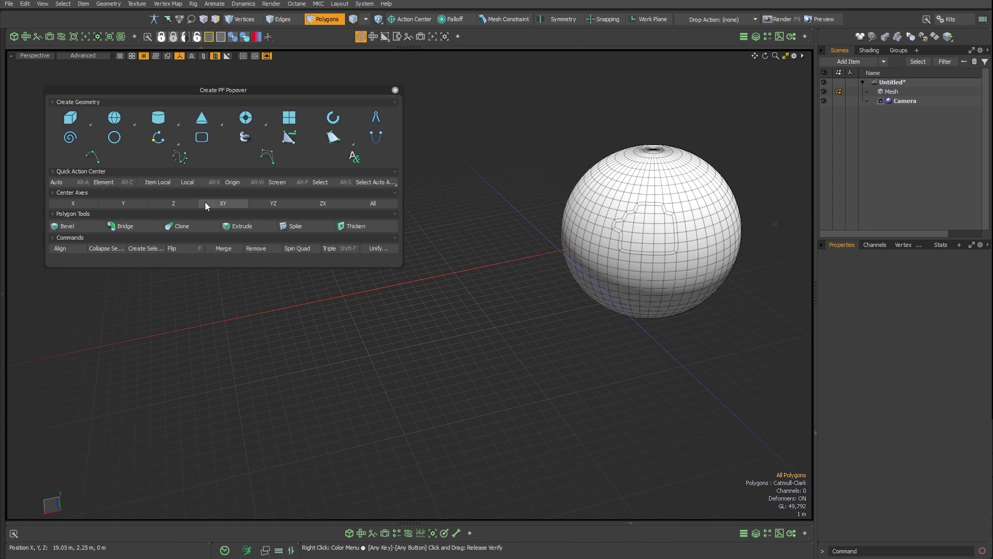
pyautogui.click(223, 203)
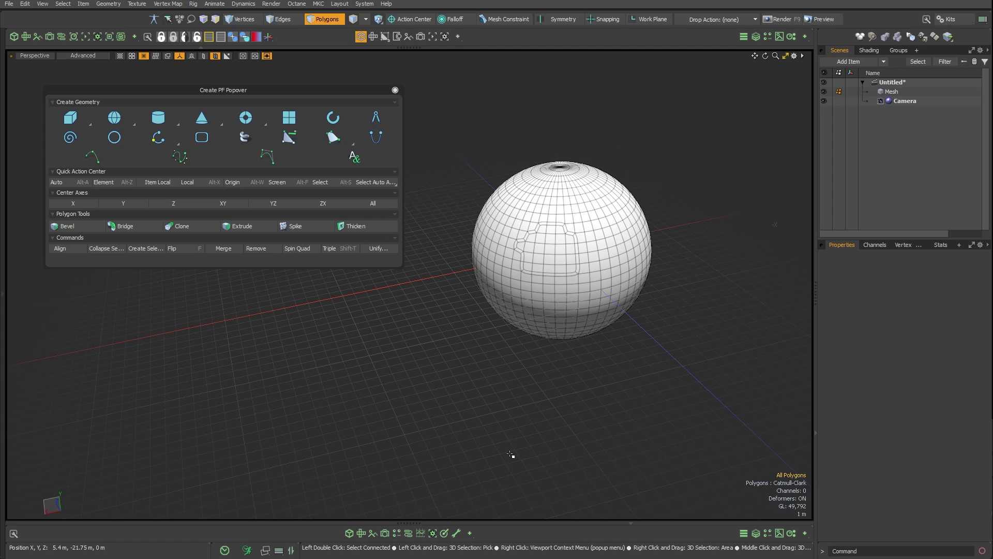
pyautogui.press('ctrl')
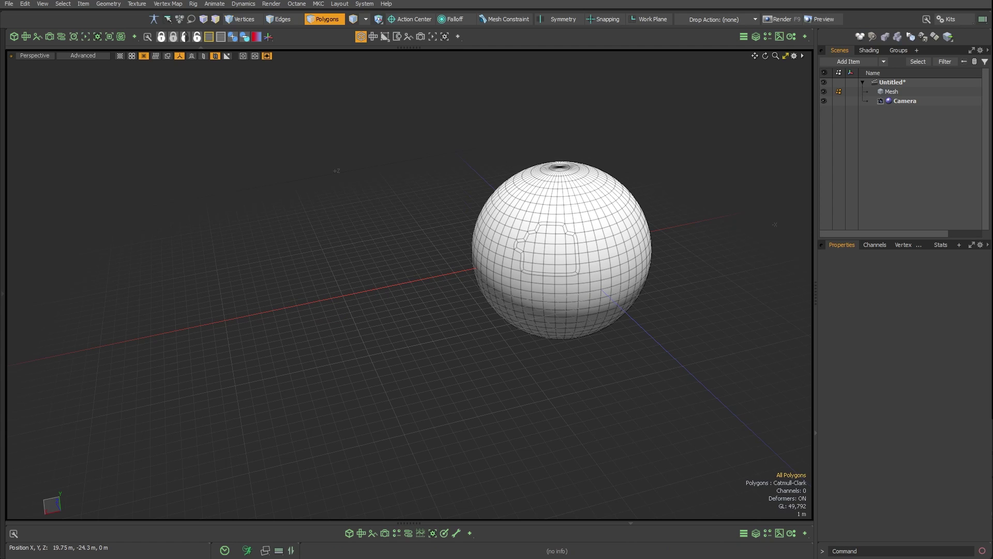
# Switch to File Explorer, reopen Kits from the Content folder and select the Pixel Fondue Create Popover, Create and Duplicate Form CFG files
pyautogui.hotkey('alt', 'Tab')
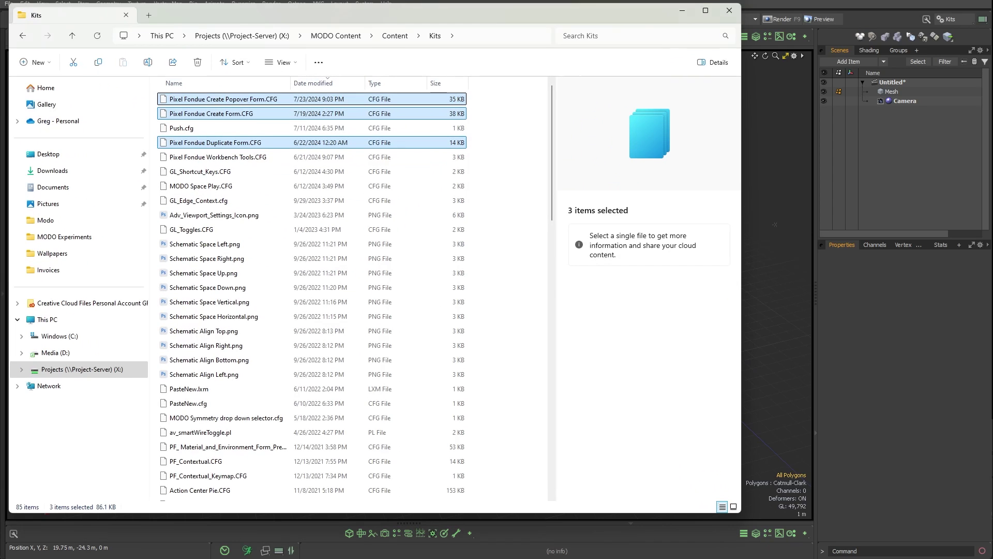
pyautogui.click(387, 36)
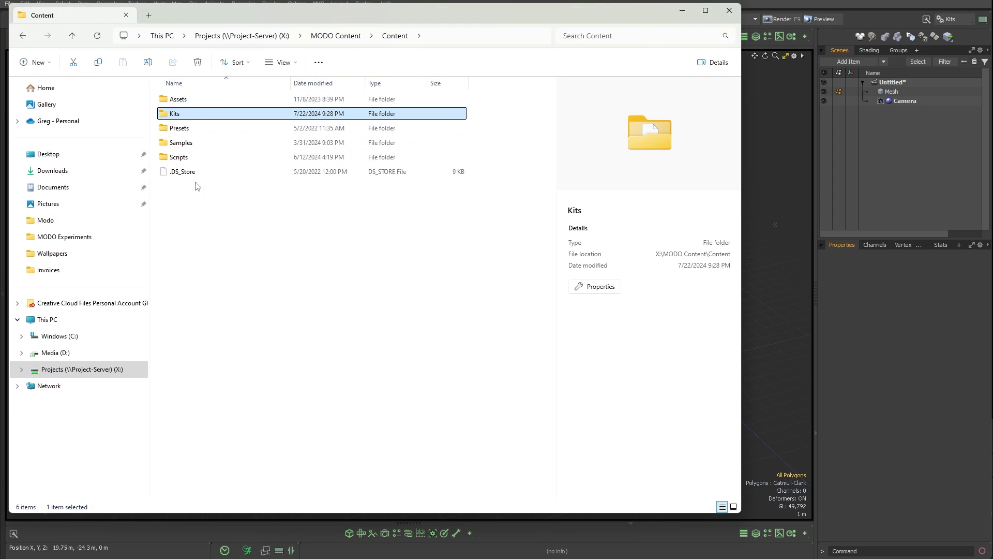
pyautogui.doubleClick(206, 114)
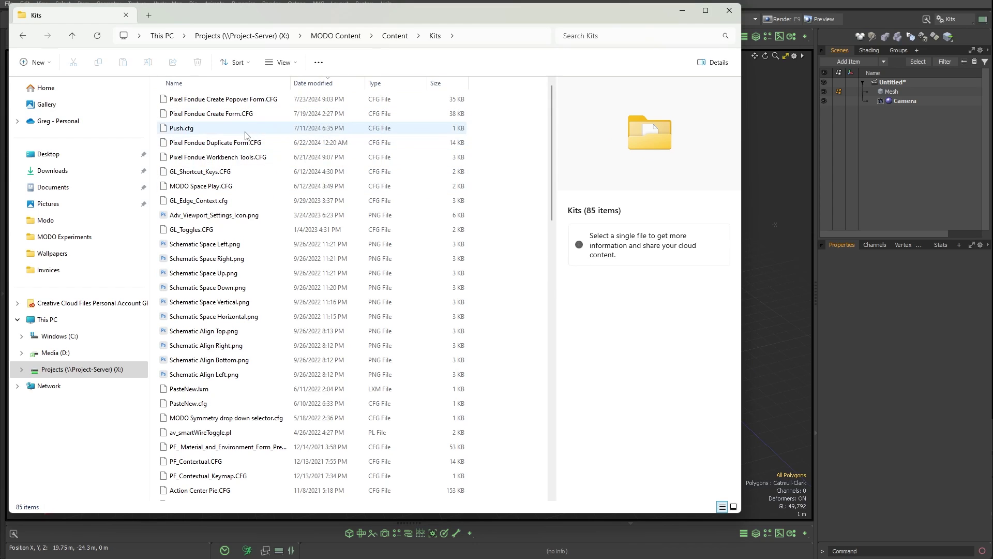
pyautogui.click(247, 143)
pyautogui.keyDown('ctrl'); pyautogui.click(259, 99); pyautogui.keyUp('ctrl')
pyautogui.keyDown('ctrl'); pyautogui.click(261, 112); pyautogui.keyUp('ctrl')
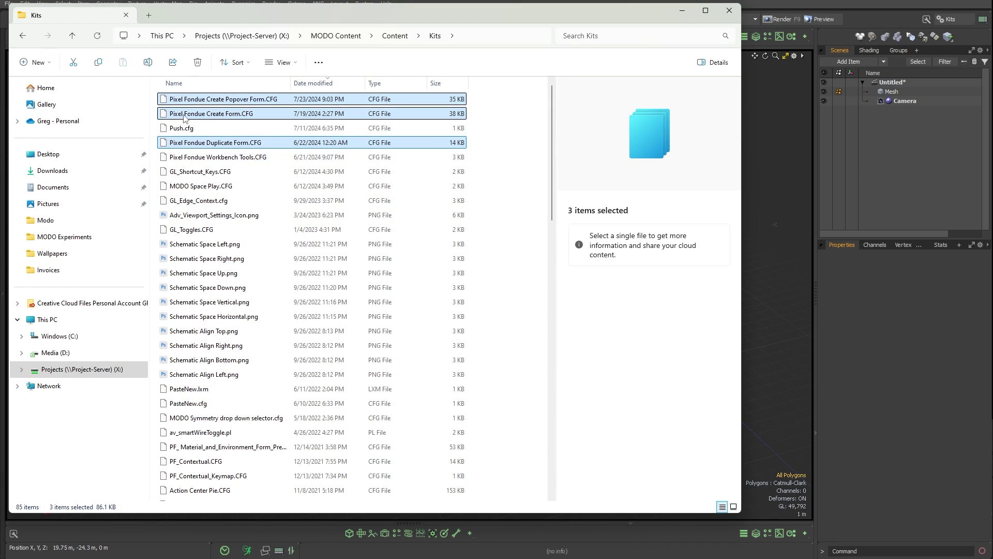
# Return to MODO, restore the modeling toolbar and compare its Create set with the form files in the Kits folder
pyautogui.click(891, 373)
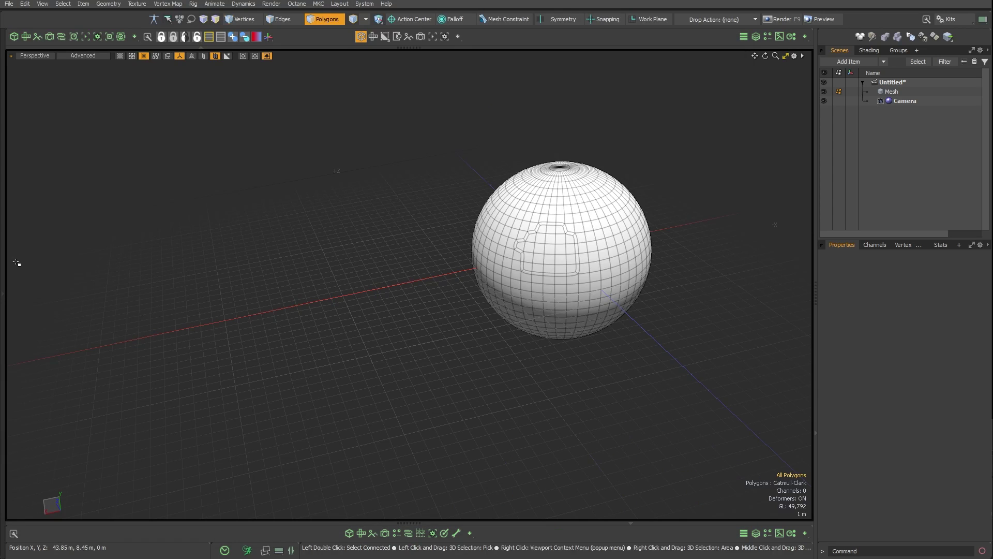
pyautogui.click(2, 275)
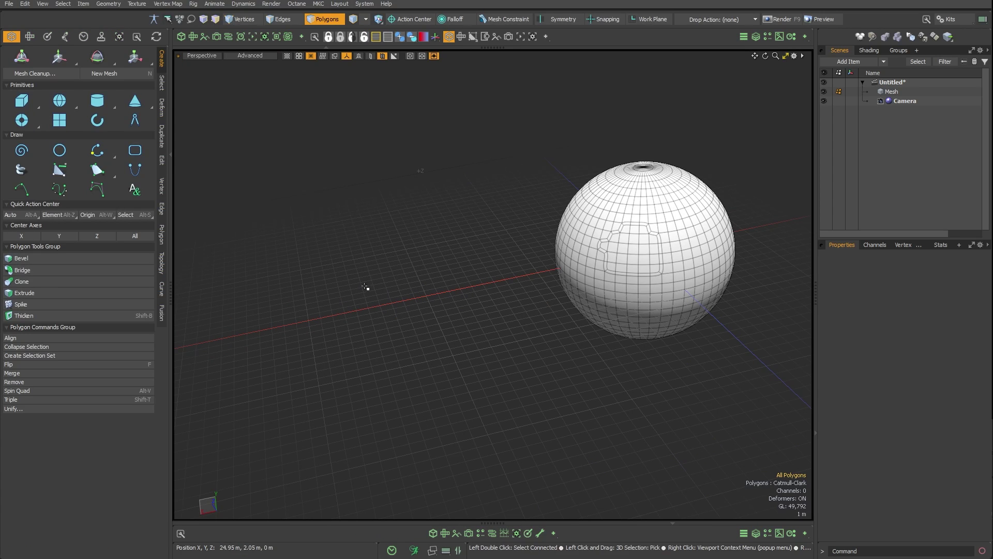
pyautogui.hotkey('alt', 'Tab')
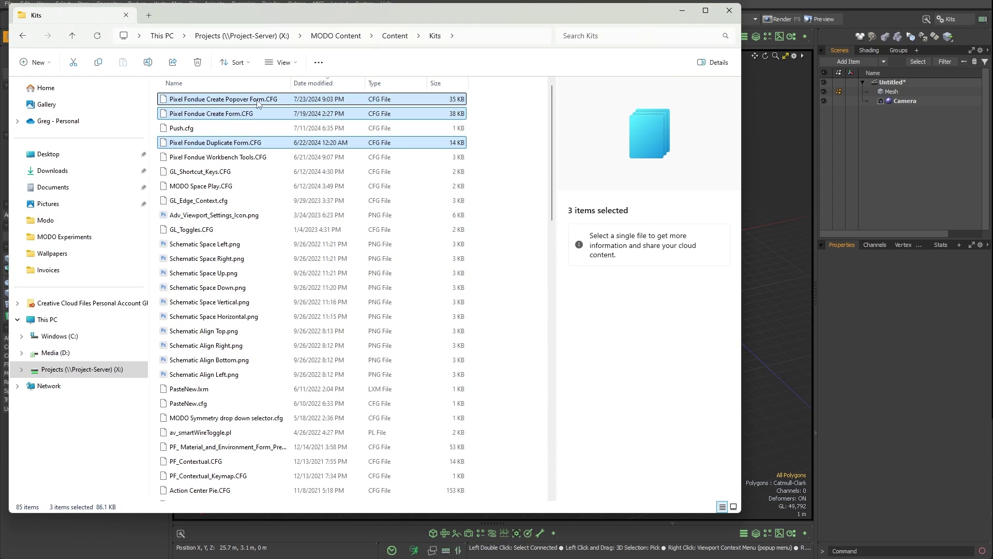
pyautogui.hotkey('alt', 'Tab')
pyautogui.press('c')
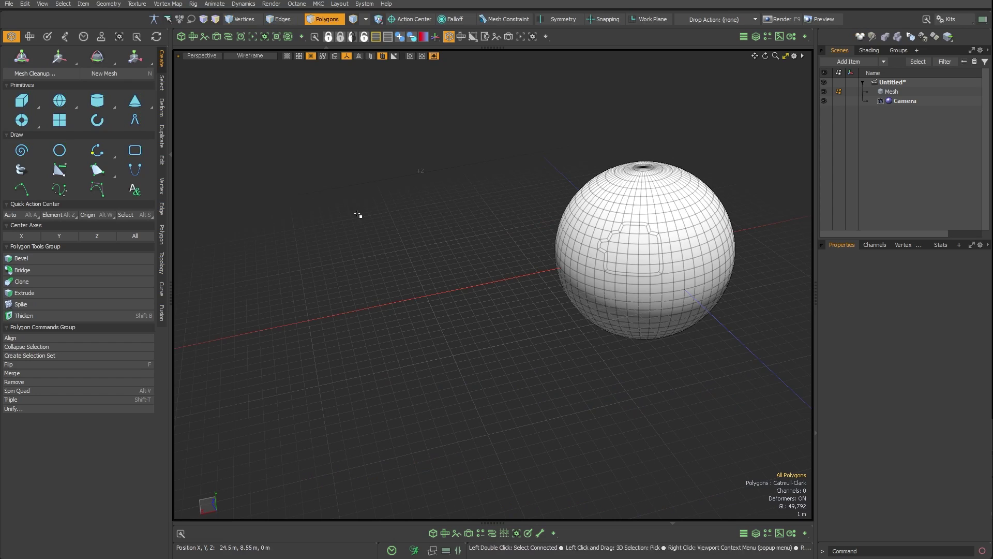
# Check the Pixel Fondue Duplicate Form file in File Explorer and display the matching Duplicate tool set in MODO
pyautogui.hotkey('alt', 'Tab')
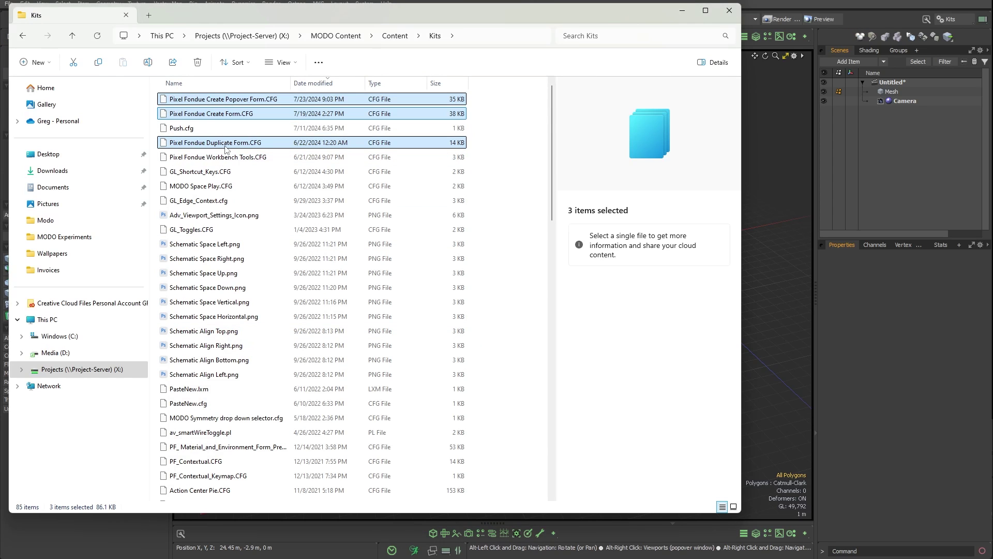
pyautogui.hotkey('alt', 'Tab')
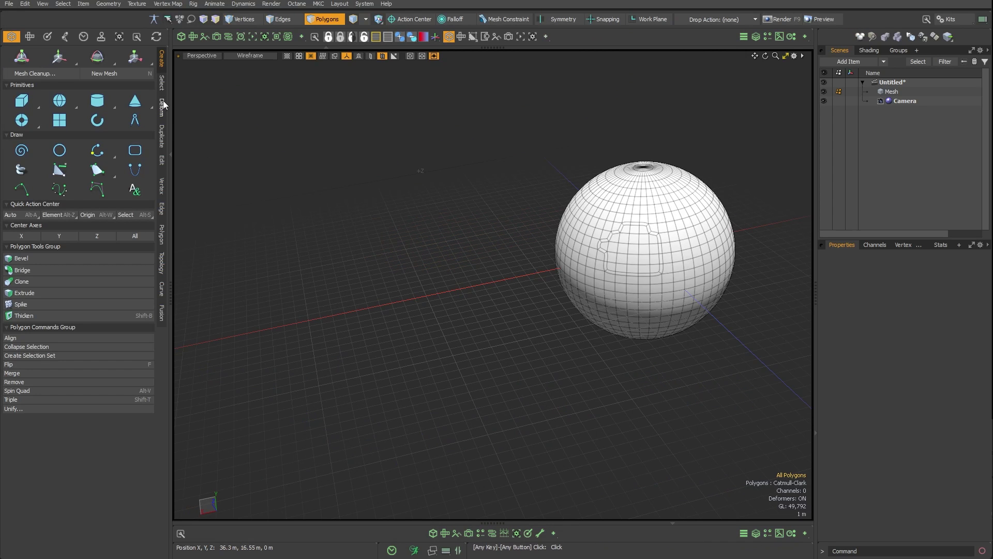
pyautogui.click(161, 136)
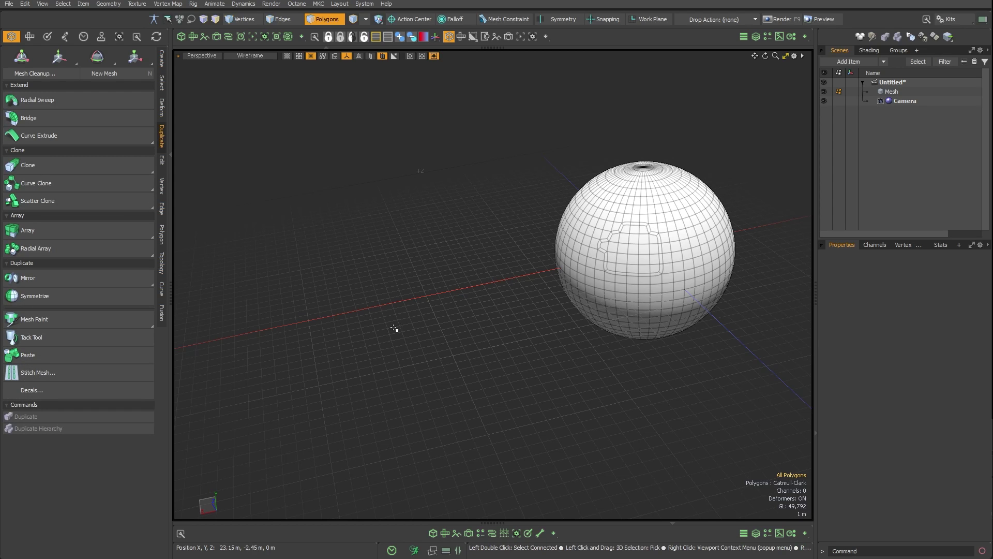
# Check the form files in File Explorer once more and bring up the Create PF Popover in MODO
pyautogui.hotkey('alt', 'Tab')
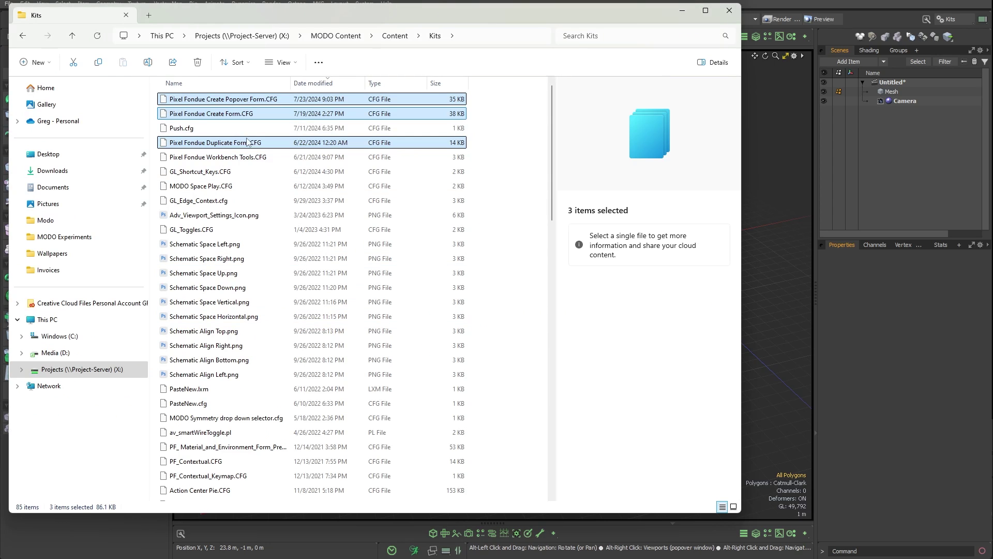
pyautogui.hotkey('alt', 'Tab')
pyautogui.hotkey('ctrl', 'space')
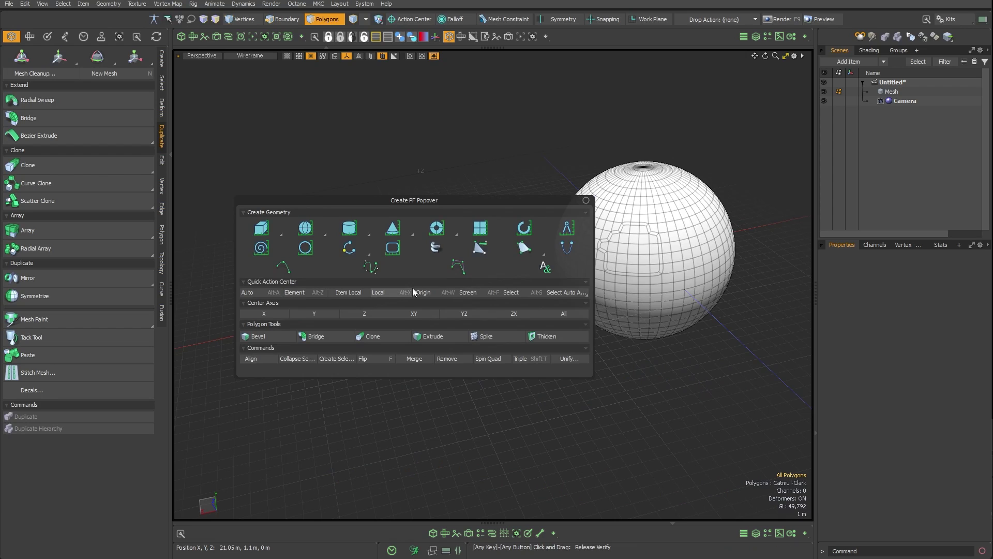
# Bring up the Create PF Popover, check the three selected form files in File Explorer and return to MODO
pyautogui.hotkey('ctrl', 'space')
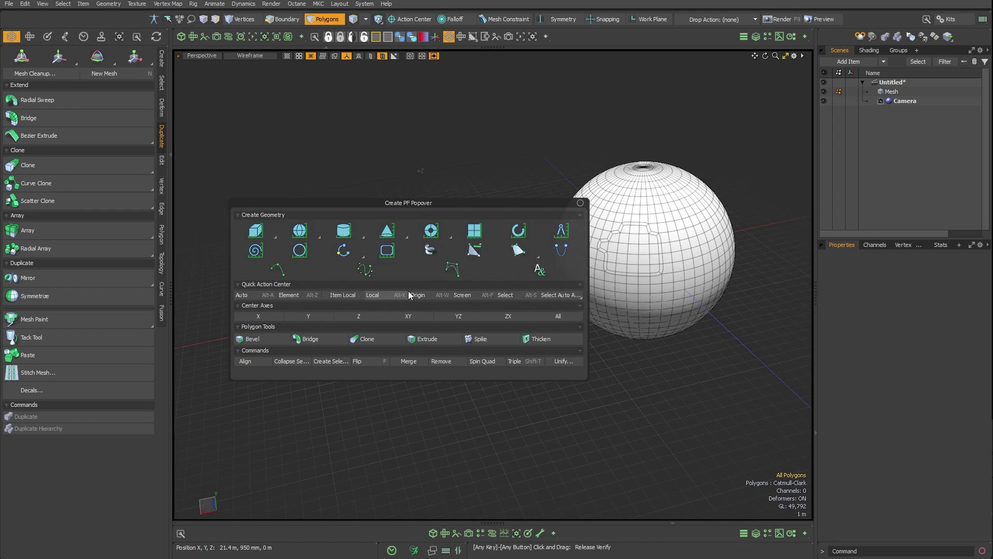
pyautogui.hotkey('alt', 'Tab')
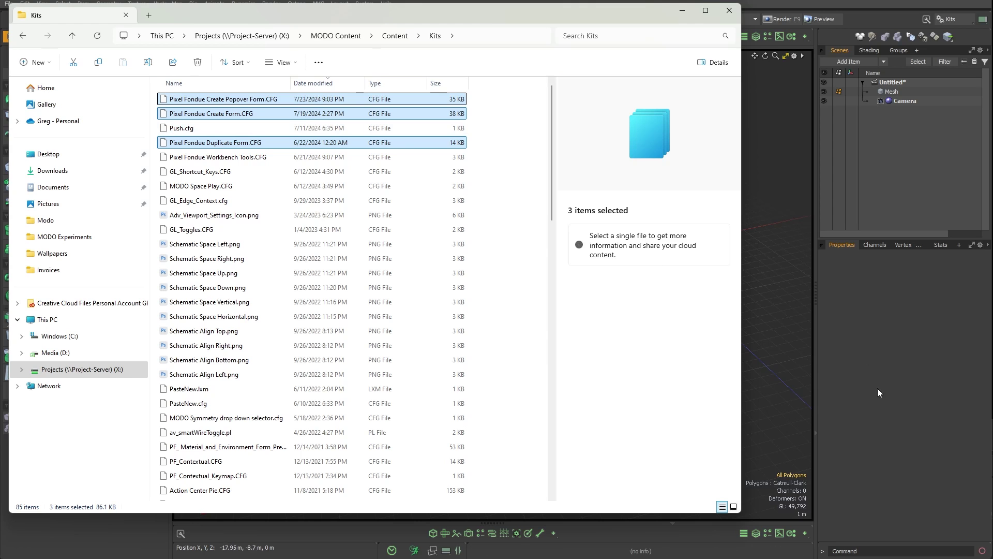
pyautogui.click(898, 390)
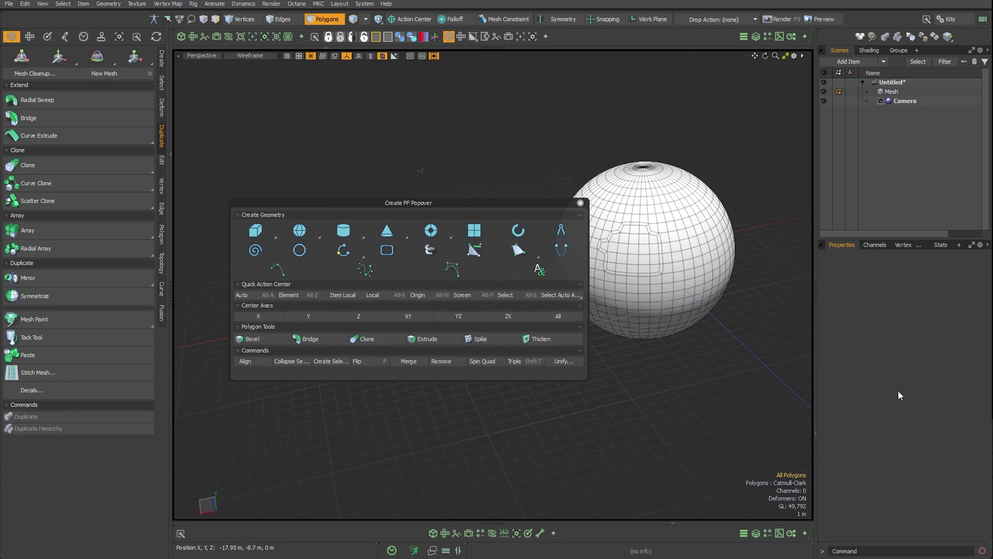
# Open the Form Editor, display the Create tool set and locate its Pixel Fondue Create form through the Loop tool
pyautogui.click(365, 3)
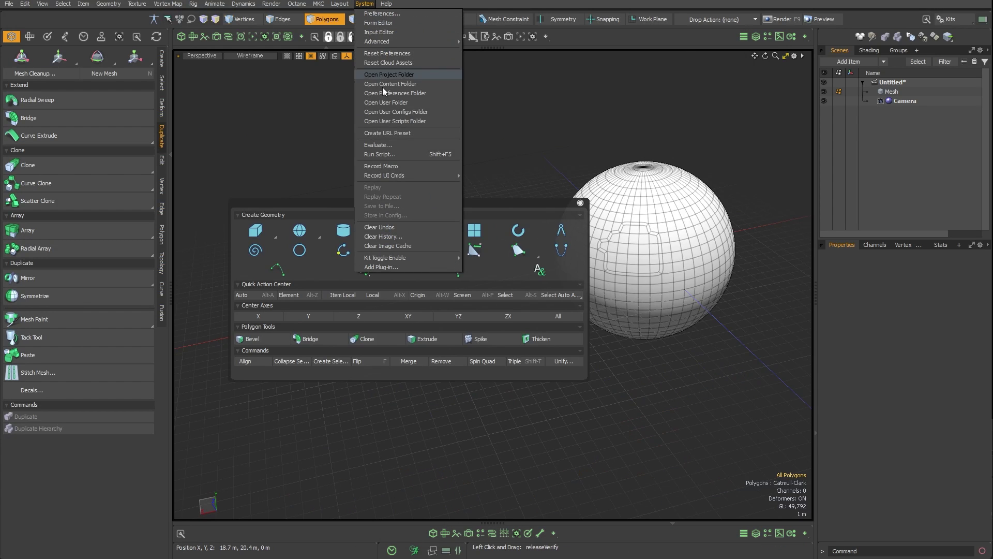
pyautogui.click(380, 23)
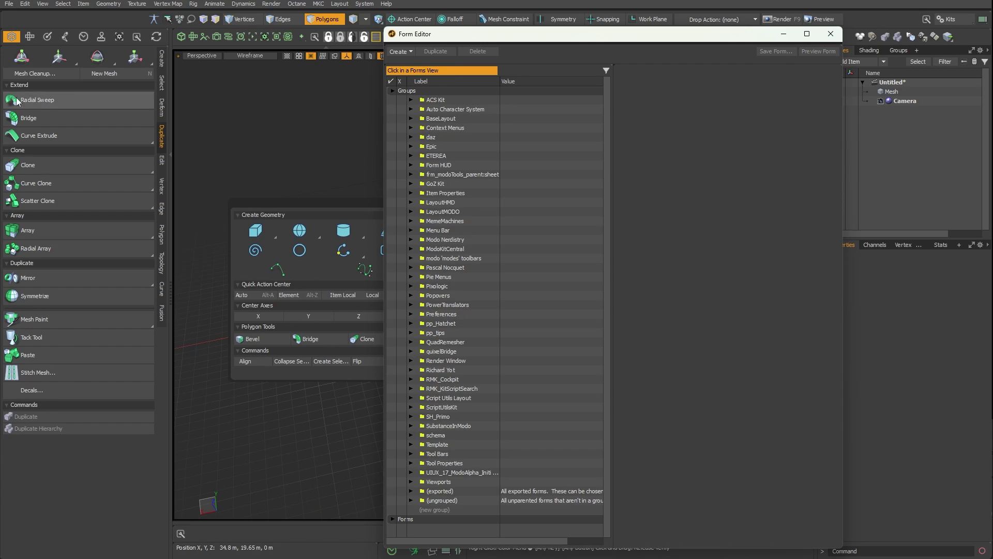
pyautogui.click(161, 60)
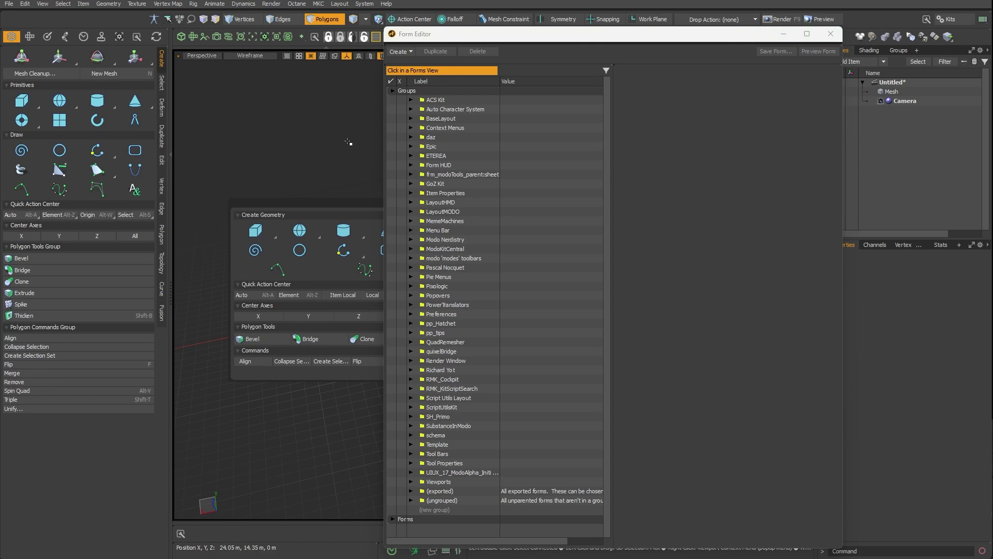
pyautogui.click(59, 150)
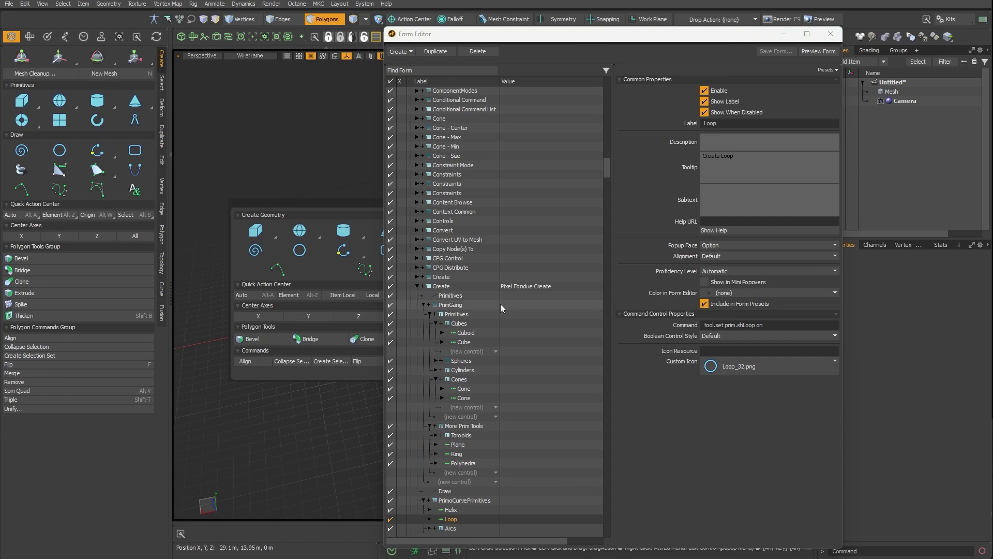
pyautogui.click(417, 286)
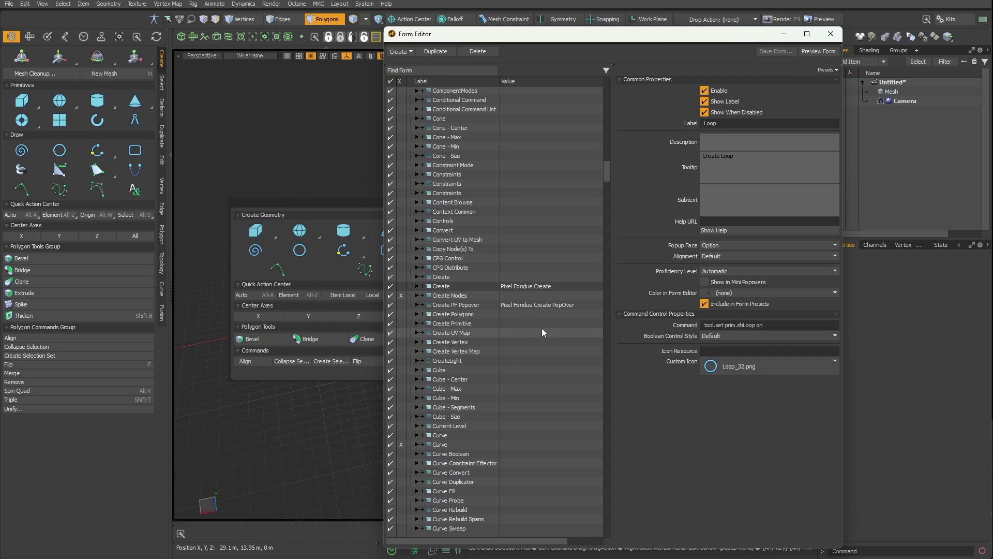
# Locate the Pixel Fondue Create PopOver and Duplicate forms and expand the Pixel Fondue Create form to view its controls
pyautogui.click(536, 305)
pyautogui.scroll(-20, 600, 182)
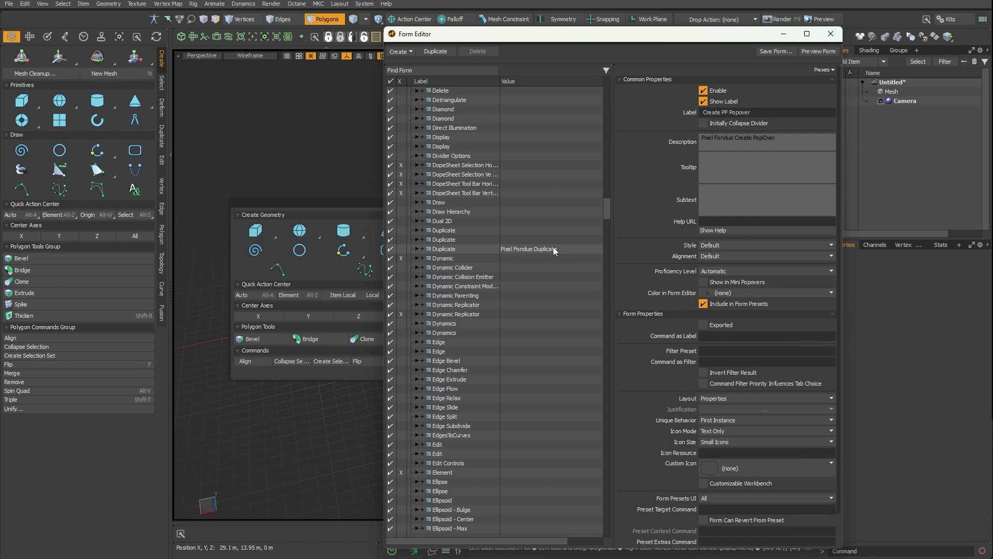
pyautogui.moveTo(605, 210); pyautogui.dragTo(609, 171)
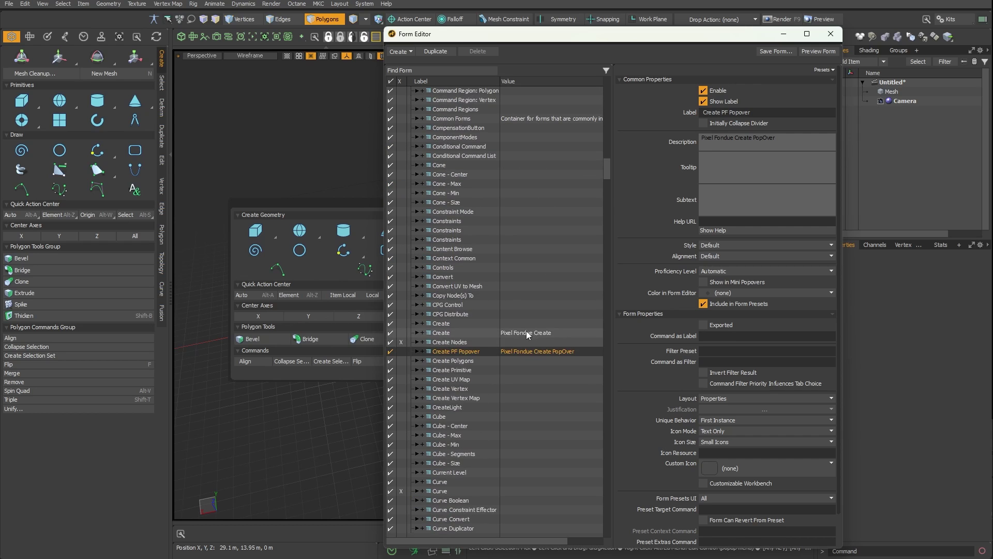
pyautogui.click(526, 332)
pyautogui.click(416, 333)
pyautogui.scroll(-6, 417, 334)
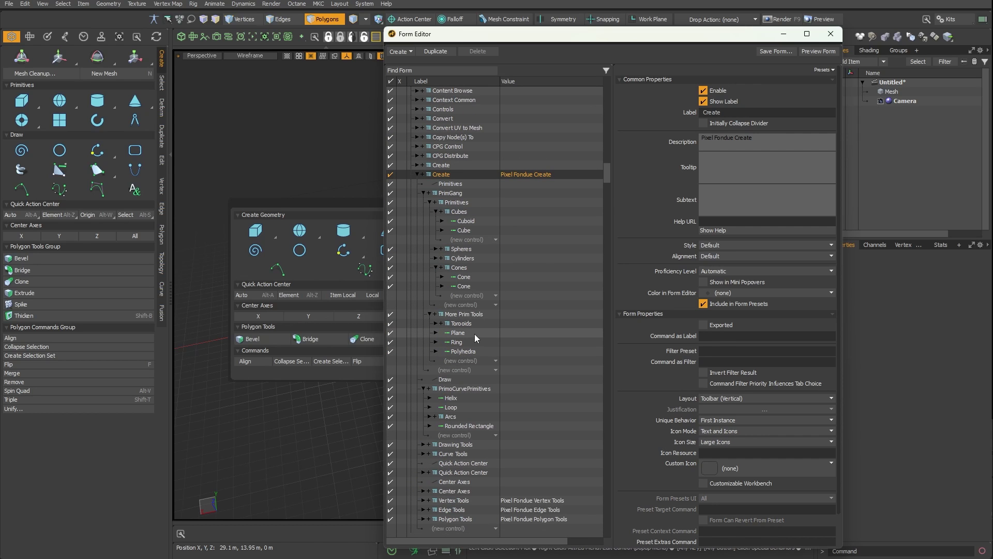
# Show the CFG save dialog for the Pixel Fondue Create form, cancel it and close the Form Editor
pyautogui.rightClick(527, 176)
pyautogui.click(529, 194)
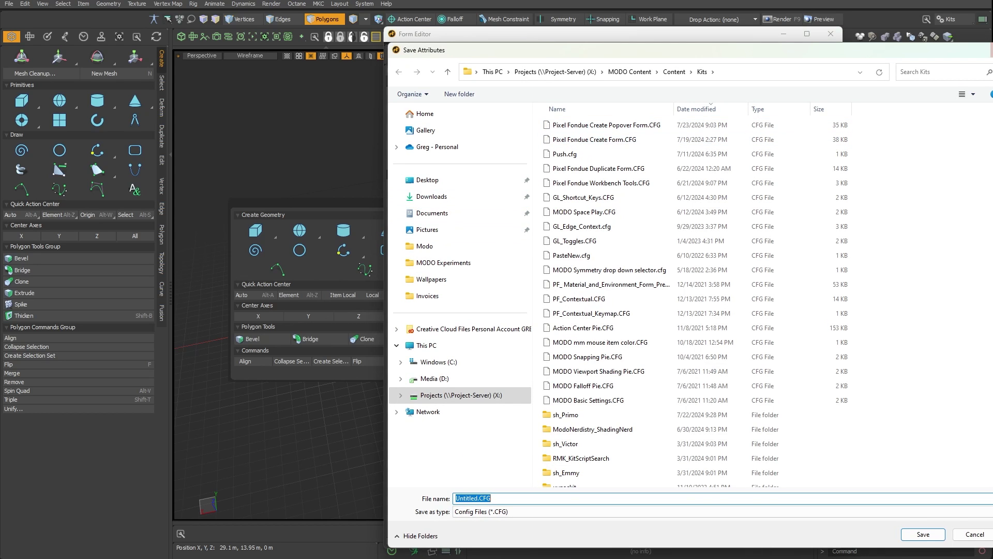
pyautogui.click(992, 50)
pyautogui.click(831, 35)
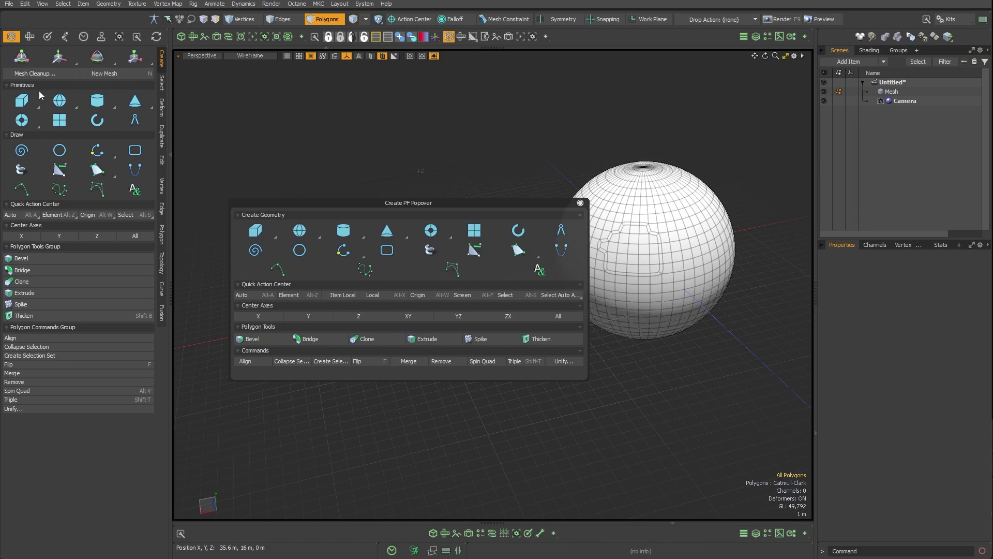
# Close the Create PF Popover and select the outlined patch of polygons on the front of the sphere in Polygons mode
pyautogui.click(329, 24)
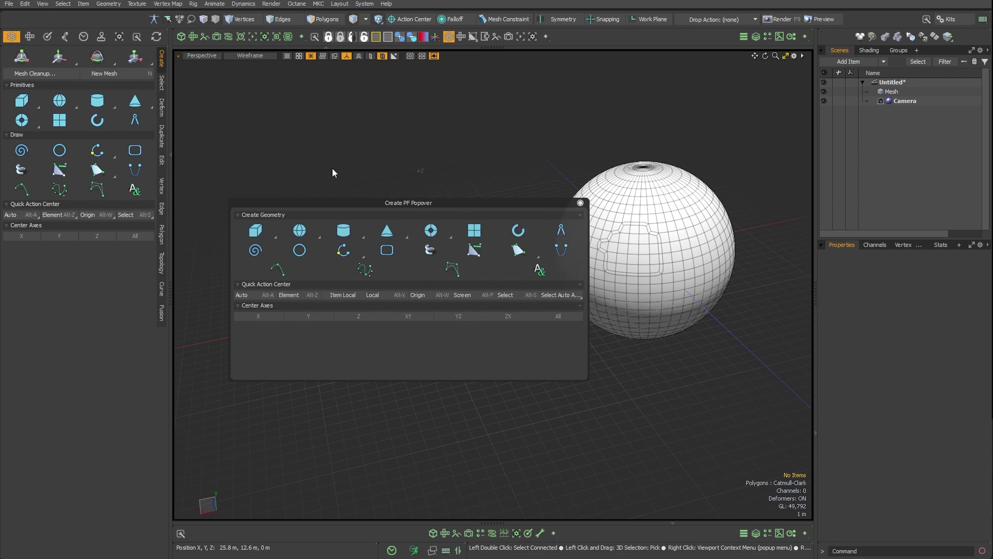
pyautogui.click(581, 203)
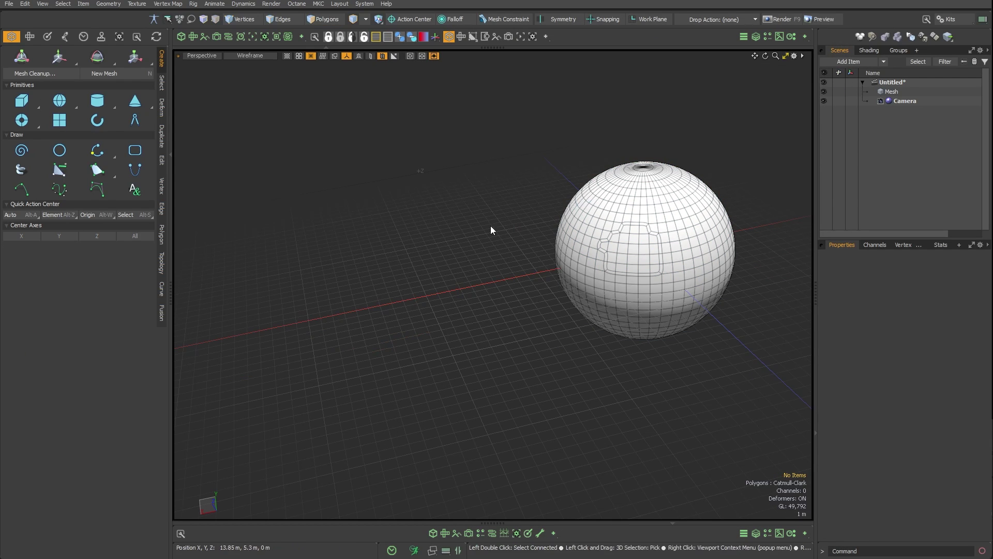
pyautogui.keyDown('alt'); pyautogui.keyDown('shift'); pyautogui.moveTo(490, 226); pyautogui.dragTo(448, 230); pyautogui.keyUp('shift'); pyautogui.keyUp('alt')
pyautogui.press('3')
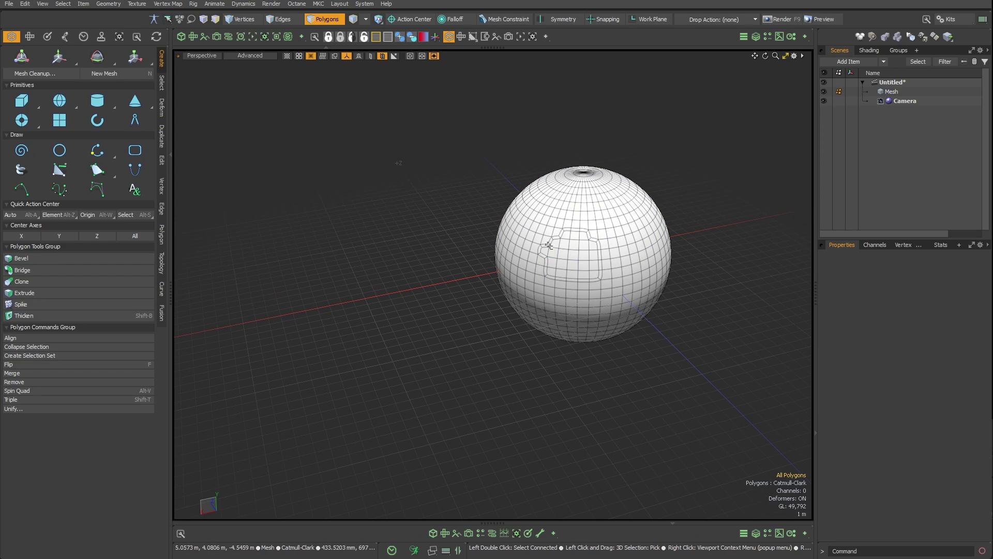
pyautogui.moveTo(548, 246)
pyautogui.mouseDown()
pyautogui.moveTo(572, 258)
pyautogui.moveTo(572, 234)
pyautogui.moveTo(591, 248)
pyautogui.moveTo(562, 269)
pyautogui.moveTo(583, 269)
pyautogui.mouseUp()
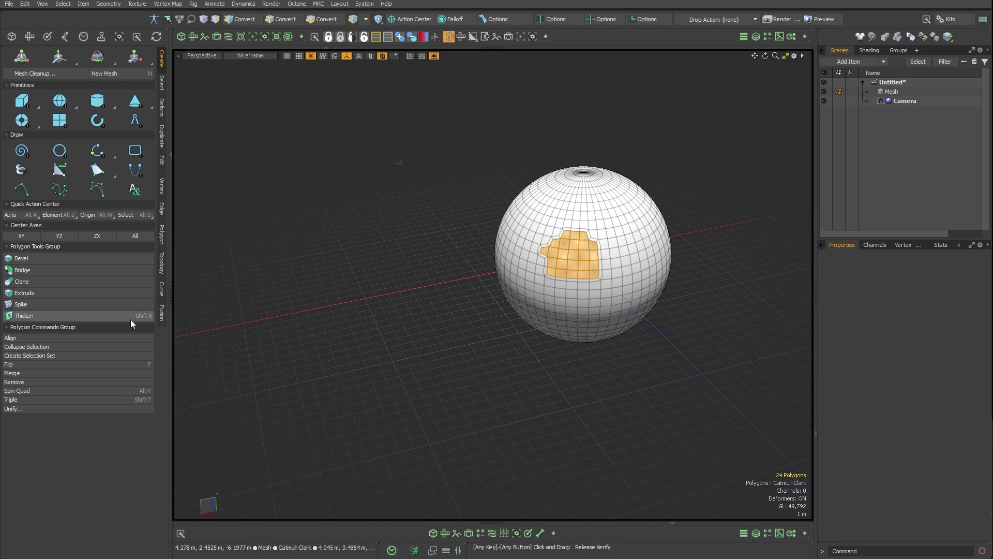
# Review the Create tool set with the sphere's polygon patch selected and clear the polygon selection
pyautogui.keyDown('alt'); pyautogui.moveTo(569, 334); pyautogui.dragTo(528, 341); pyautogui.keyUp('alt')
pyautogui.keyDown('alt'); pyautogui.moveTo(611, 358); pyautogui.dragTo(641, 362); pyautogui.keyUp('alt')
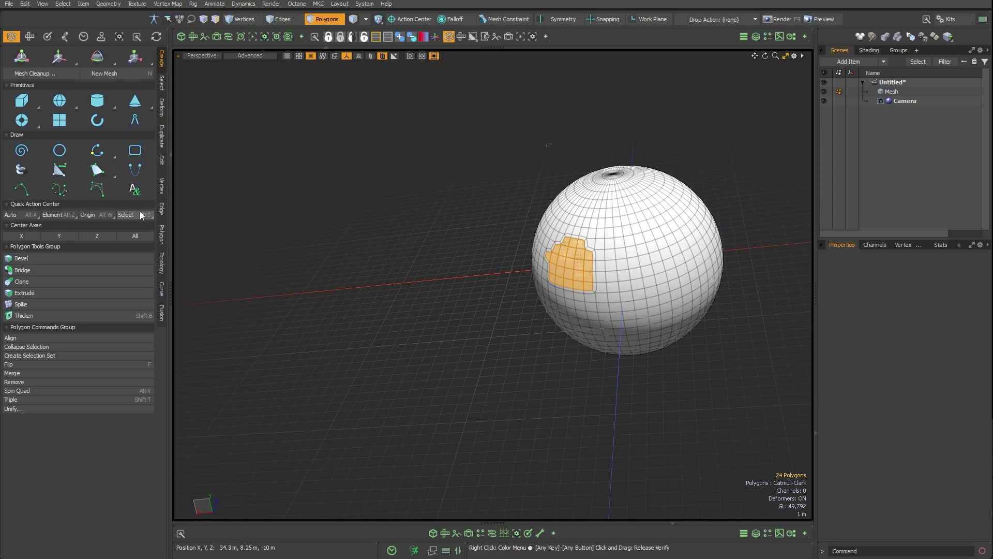
pyautogui.keyDown('alt'); pyautogui.moveTo(357, 275); pyautogui.dragTo(393, 222); pyautogui.keyUp('alt')
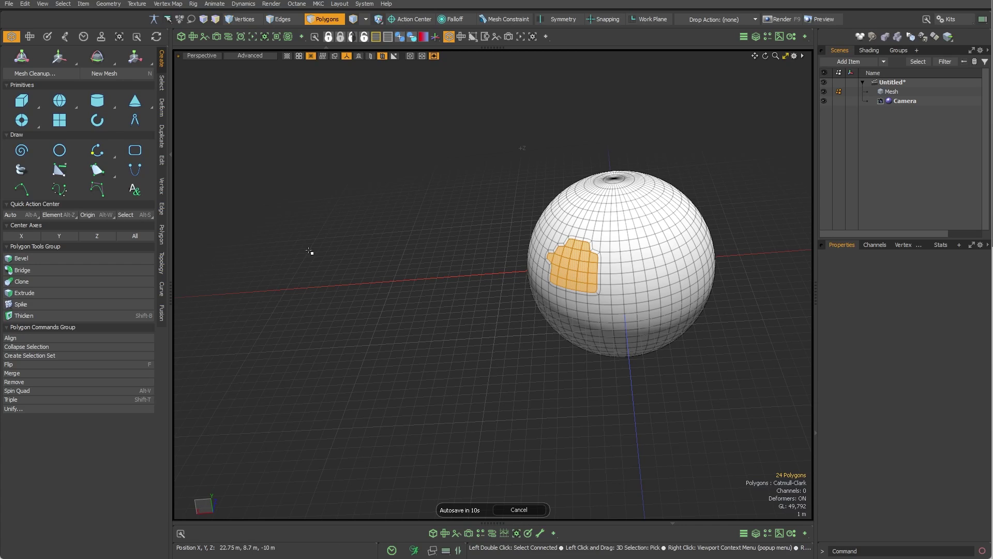
pyautogui.click(306, 183)
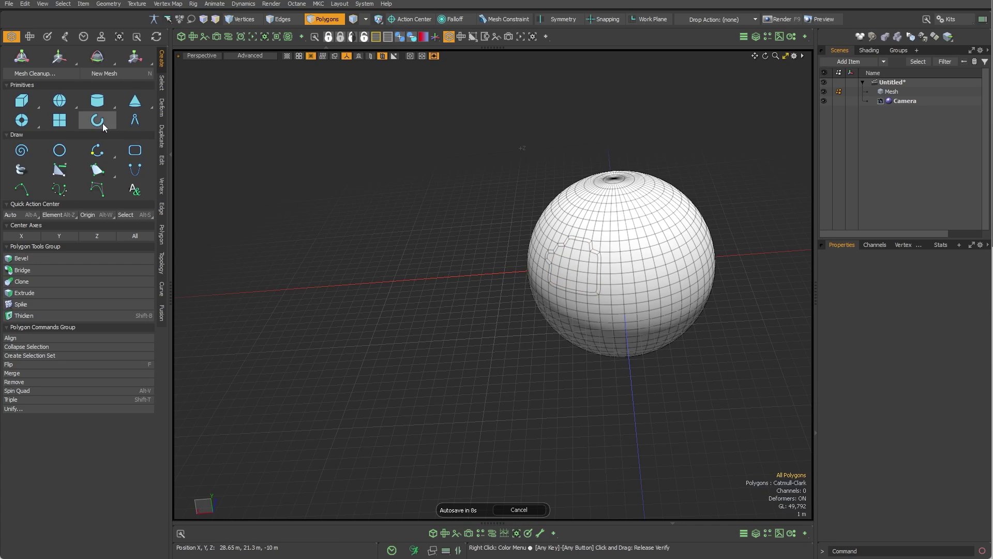